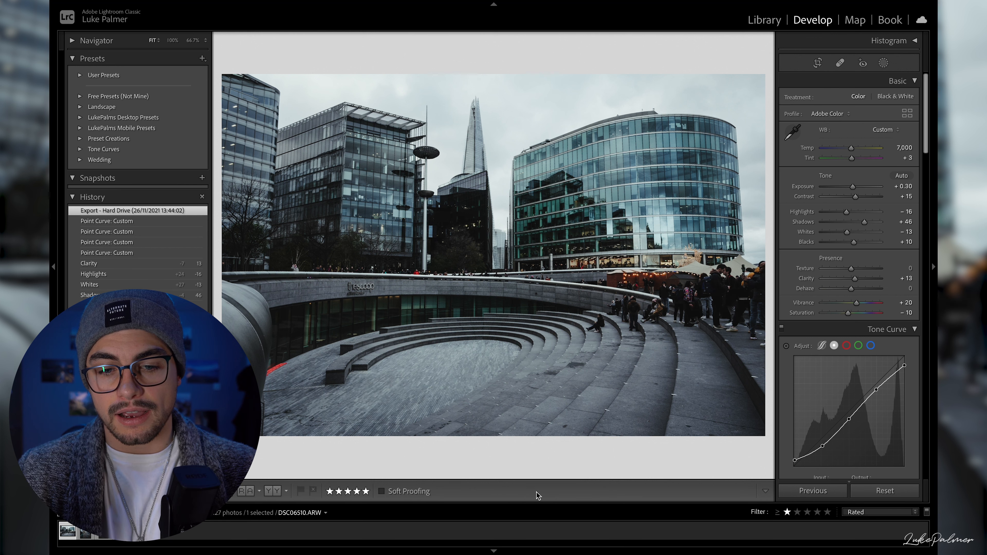
# - Reset all develop settings and compare the exported edit with the reset state in the history, ending on the reset state
pyautogui.click(897, 492)
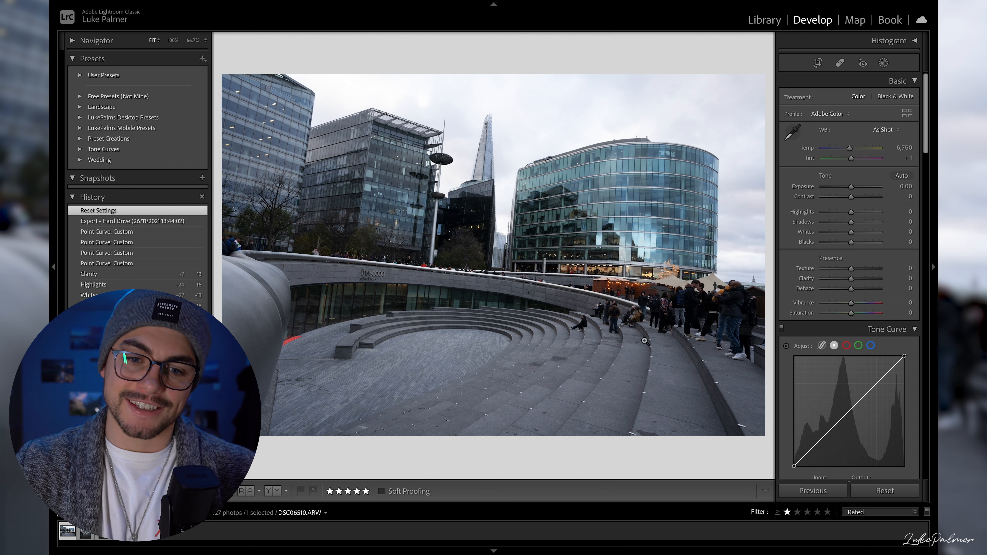
pyautogui.click(142, 222)
pyautogui.click(146, 212)
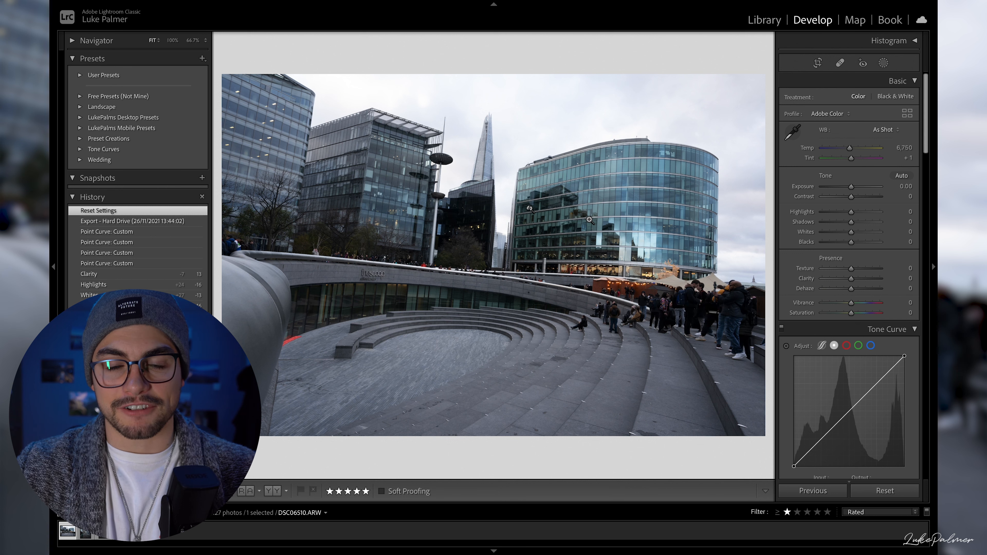
pyautogui.click(180, 221)
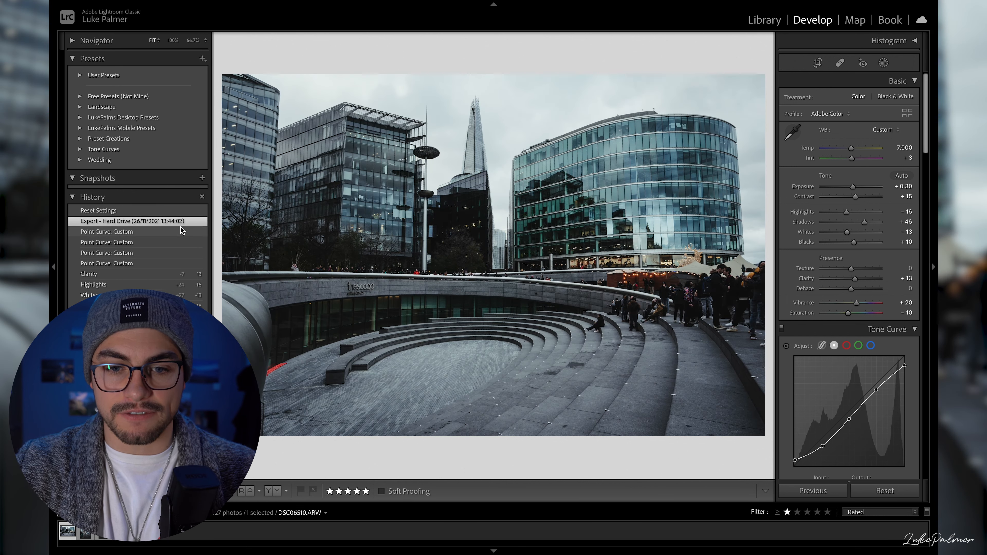
pyautogui.click(162, 211)
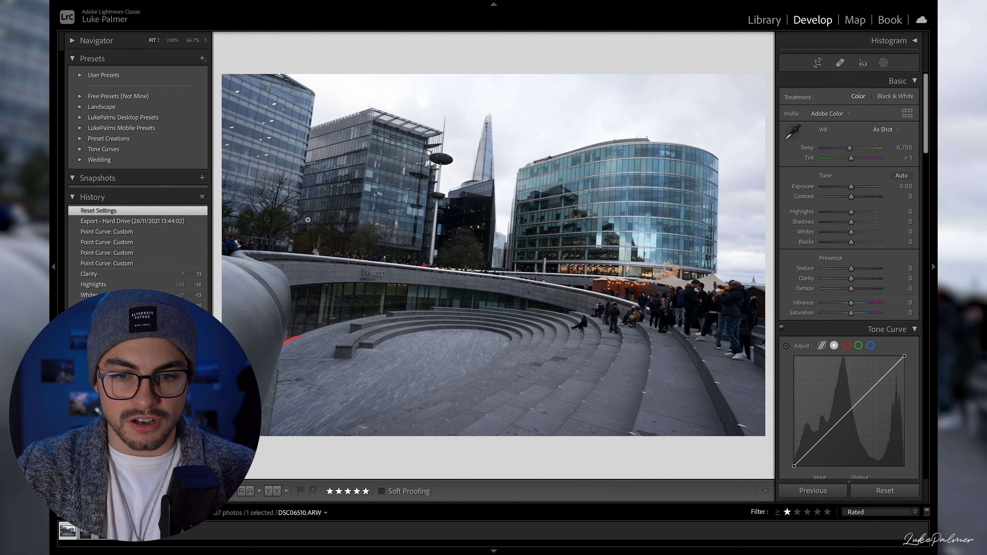
# - Auto-straighten the photo, shift the image slightly sideways within the crop frame and apply the crop
pyautogui.click(818, 63)
pyautogui.click(897, 116)
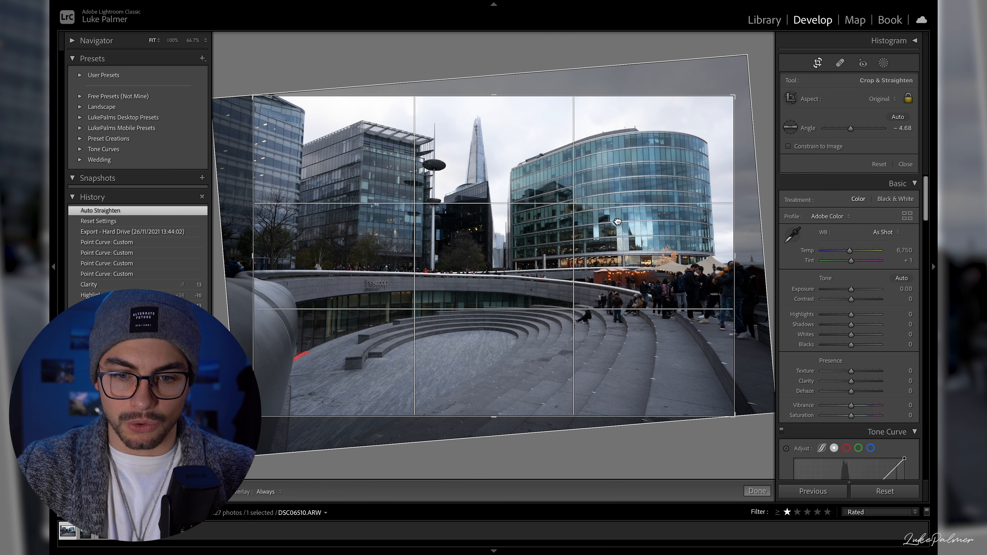
pyautogui.moveTo(617, 221); pyautogui.dragTo(633, 224)
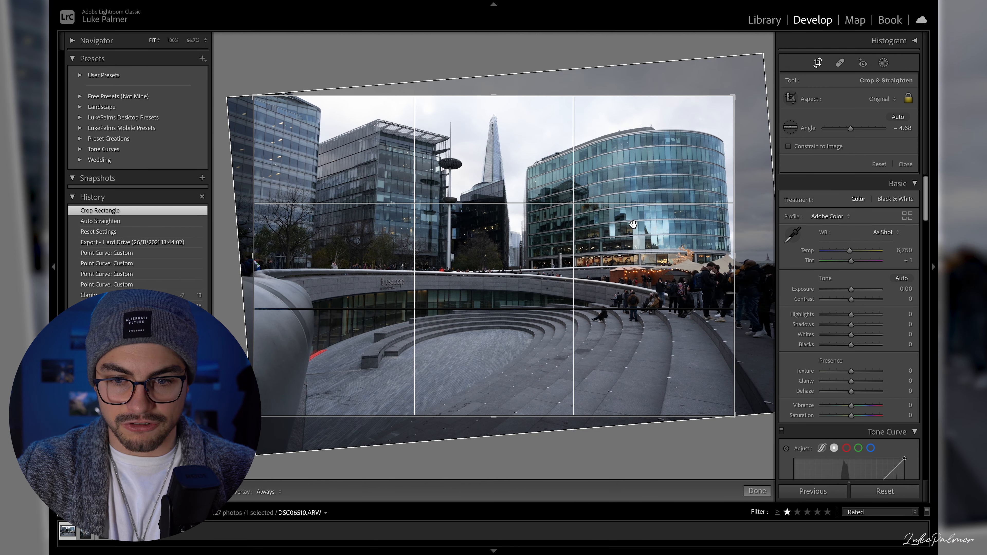
pyautogui.press('Return')
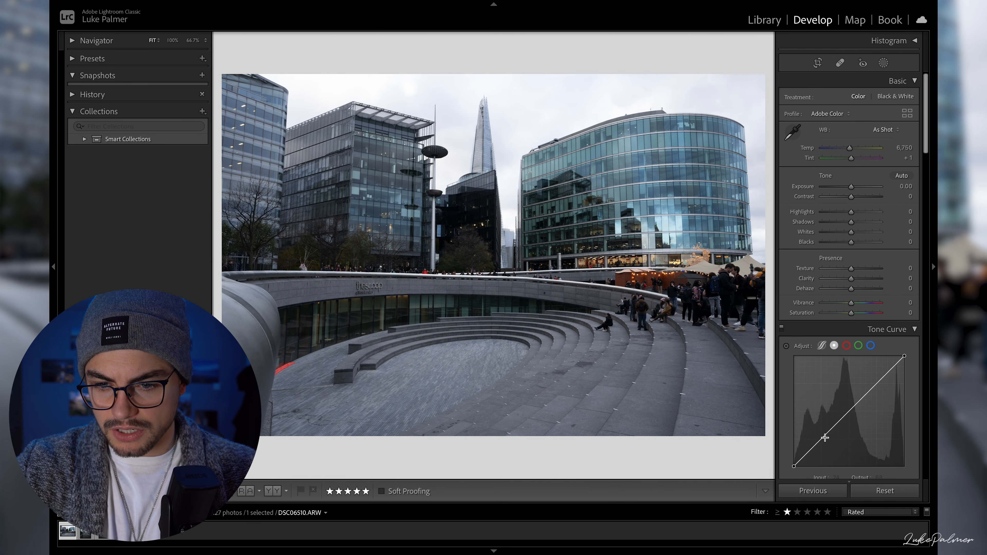
# - Shape the point curve with points at about 73/59 and 189/173, a white output of 224 and a black output of 21
pyautogui.moveTo(824, 438); pyautogui.dragTo(826, 444)
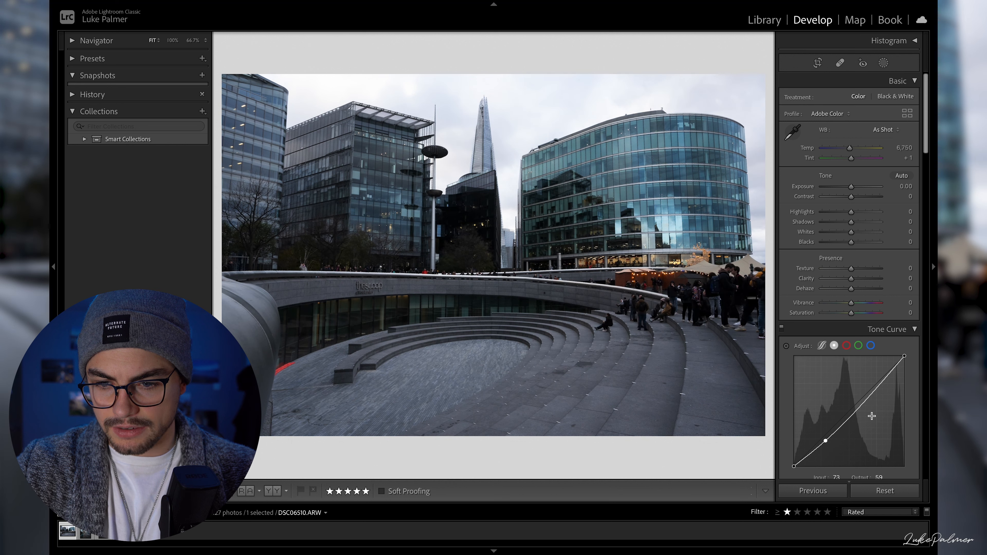
pyautogui.click(876, 391)
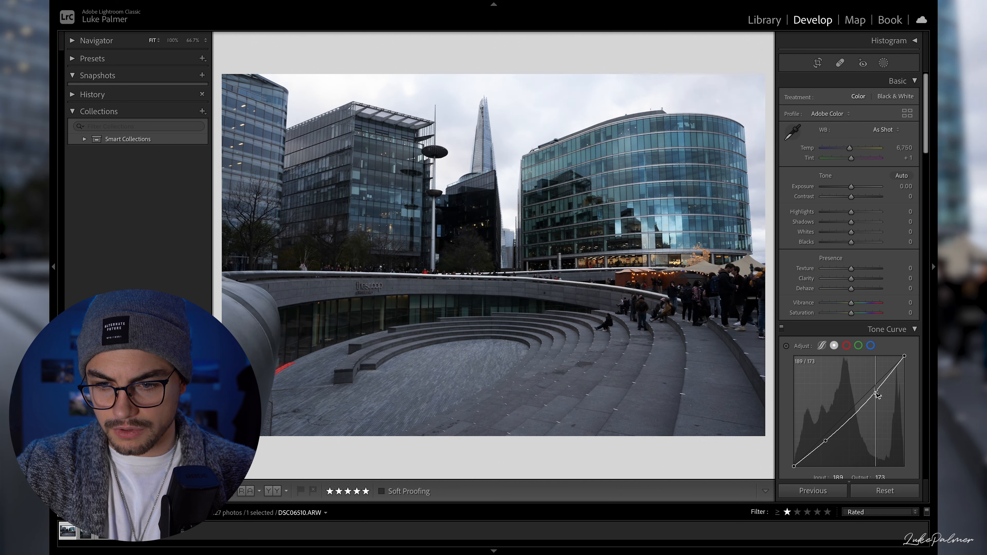
pyautogui.moveTo(902, 356); pyautogui.dragTo(907, 373)
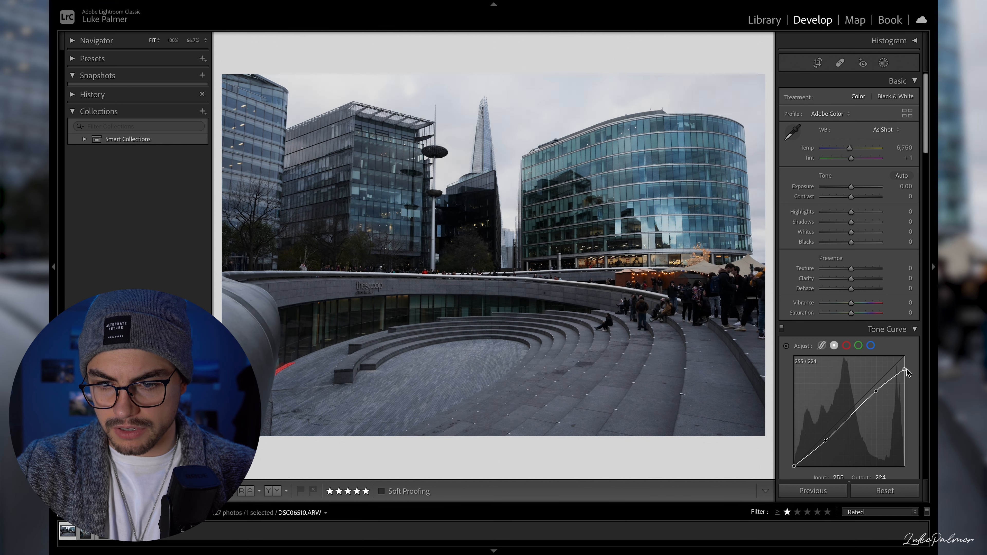
pyautogui.moveTo(794, 465); pyautogui.dragTo(793, 458)
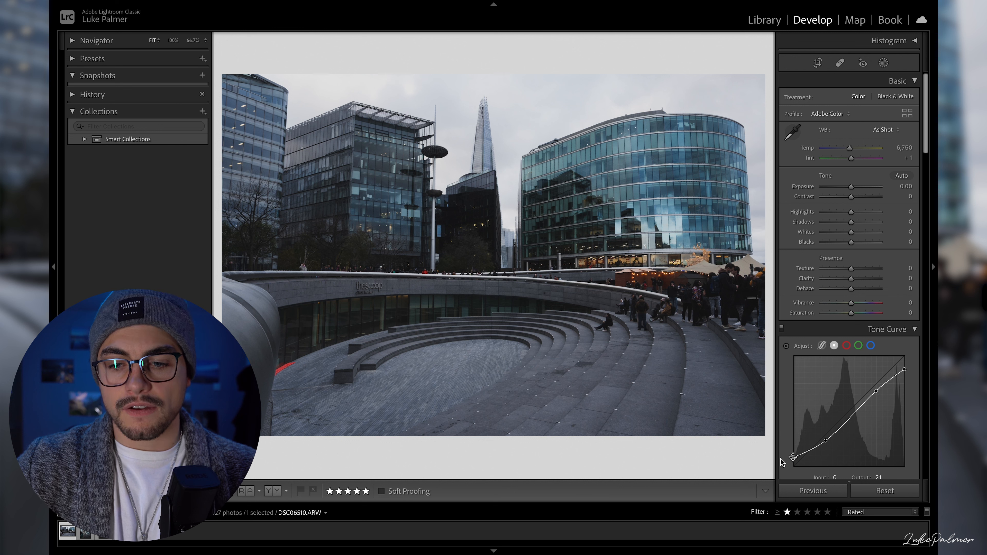
# - Set the point curve's black output to about 23 and white output to 238, and add a midtone point at about 132/118
pyautogui.moveTo(793, 458); pyautogui.dragTo(782, 360)
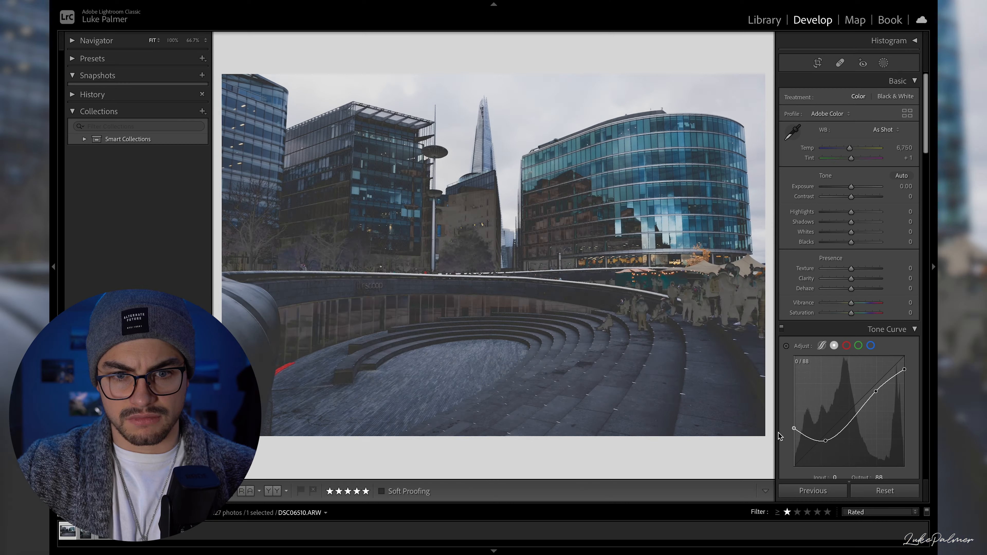
pyautogui.moveTo(782, 362); pyautogui.dragTo(793, 457)
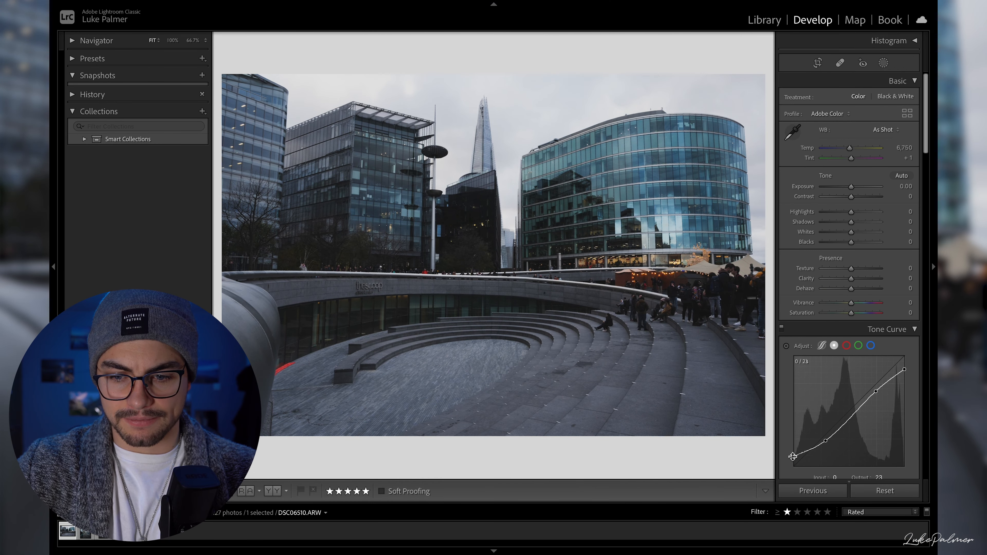
pyautogui.moveTo(902, 372)
pyautogui.mouseDown()
pyautogui.moveTo(904, 360)
pyautogui.moveTo(904, 385)
pyautogui.moveTo(906, 359)
pyautogui.moveTo(912, 366)
pyautogui.mouseUp()
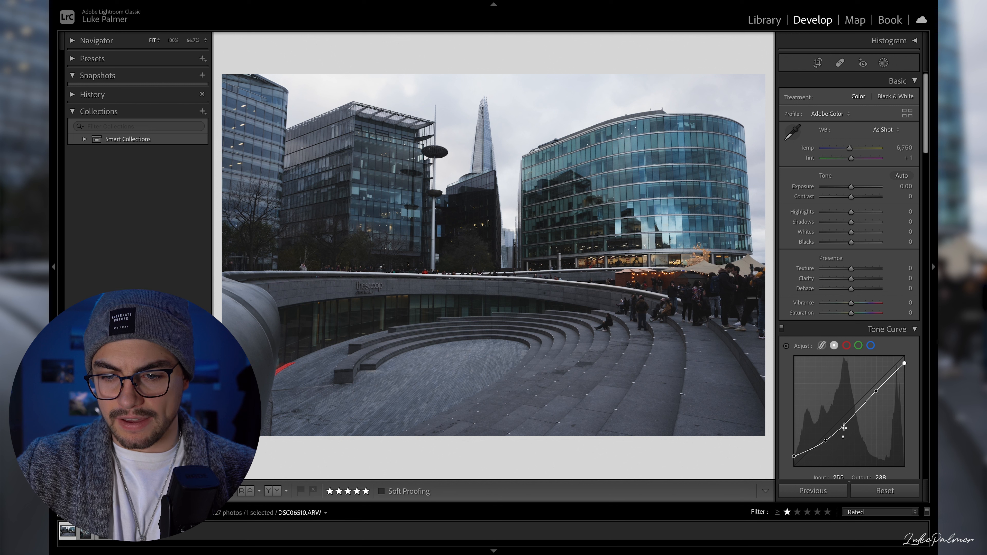
pyautogui.click(850, 415)
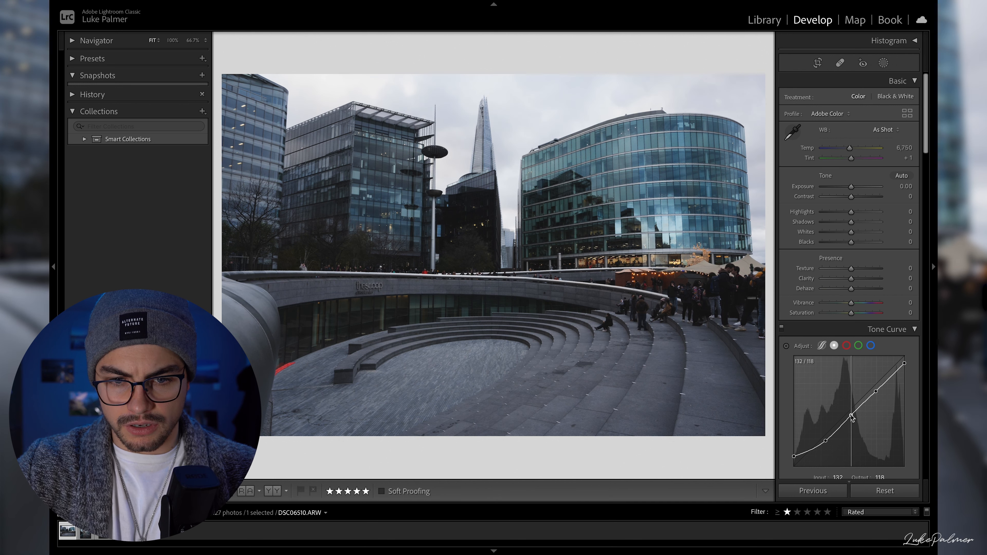
pyautogui.moveTo(851, 415); pyautogui.dragTo(878, 390)
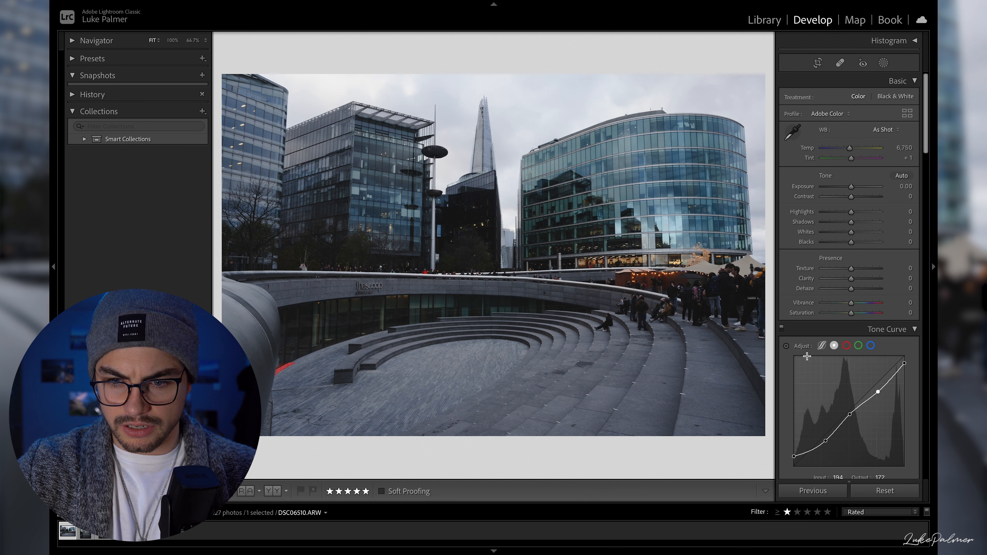
# - Refine the point curve with targeted adjustment, adding a bright highlight point near 236/210 and a deep shadow point near 40/34
pyautogui.click(788, 346)
pyautogui.moveTo(896, 344); pyautogui.dragTo(896, 346)
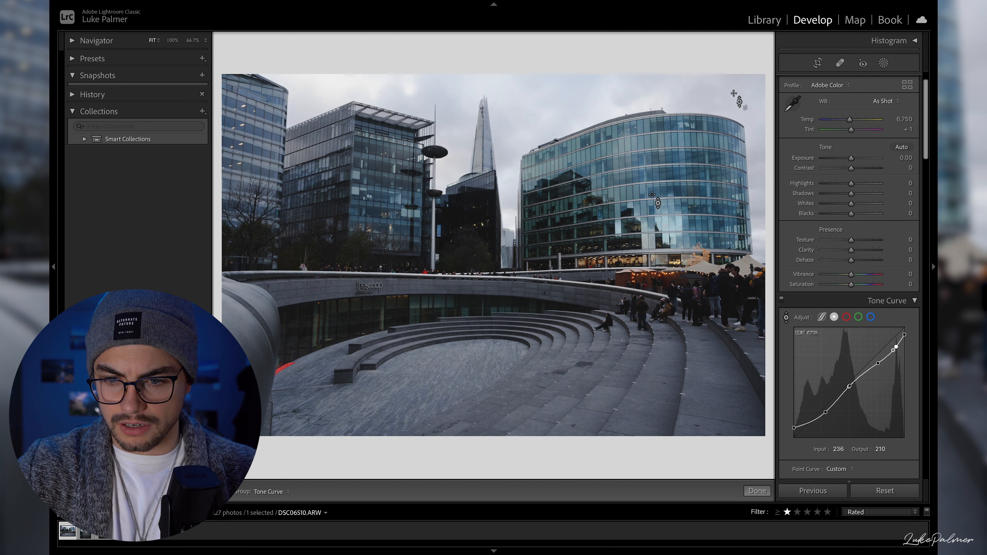
pyautogui.click(786, 318)
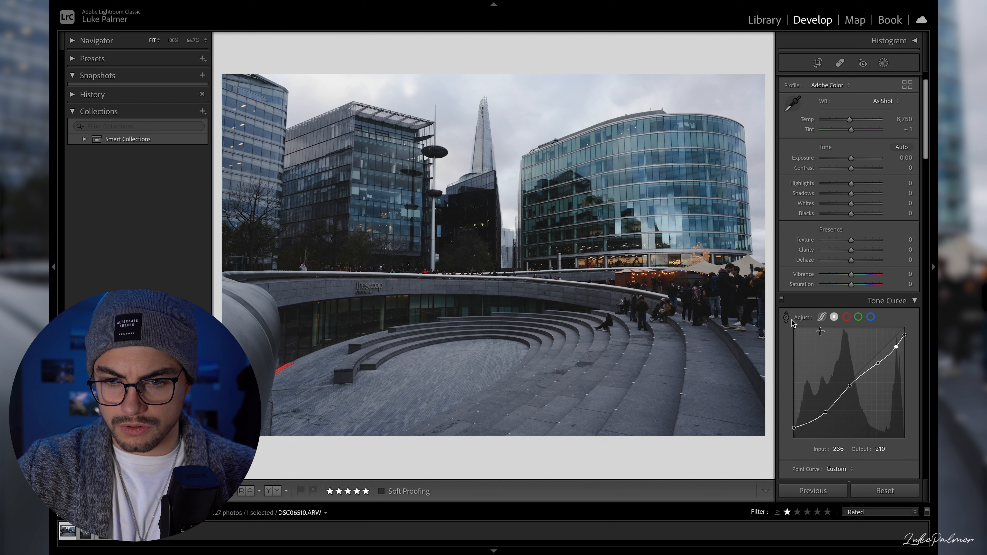
pyautogui.moveTo(896, 348); pyautogui.dragTo(893, 350)
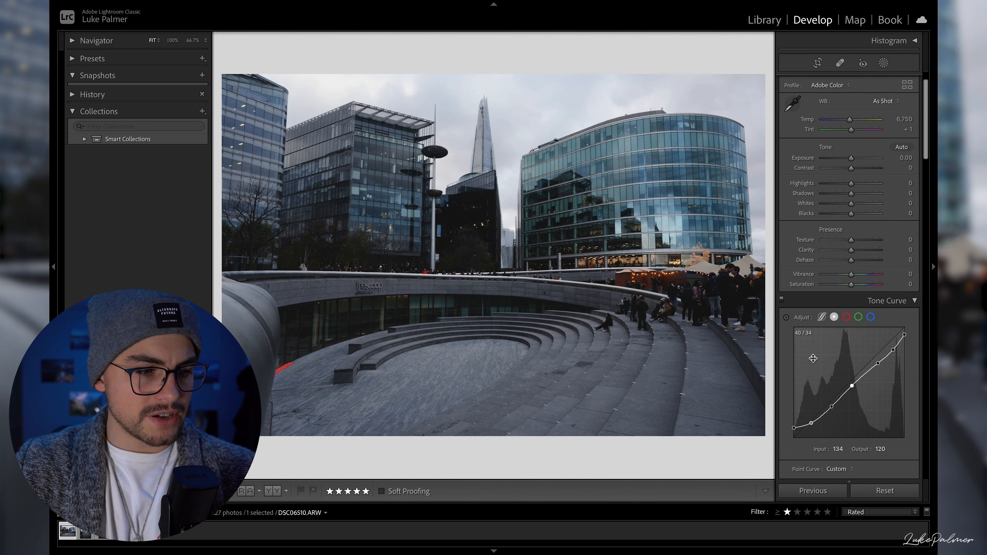
pyautogui.click(877, 364)
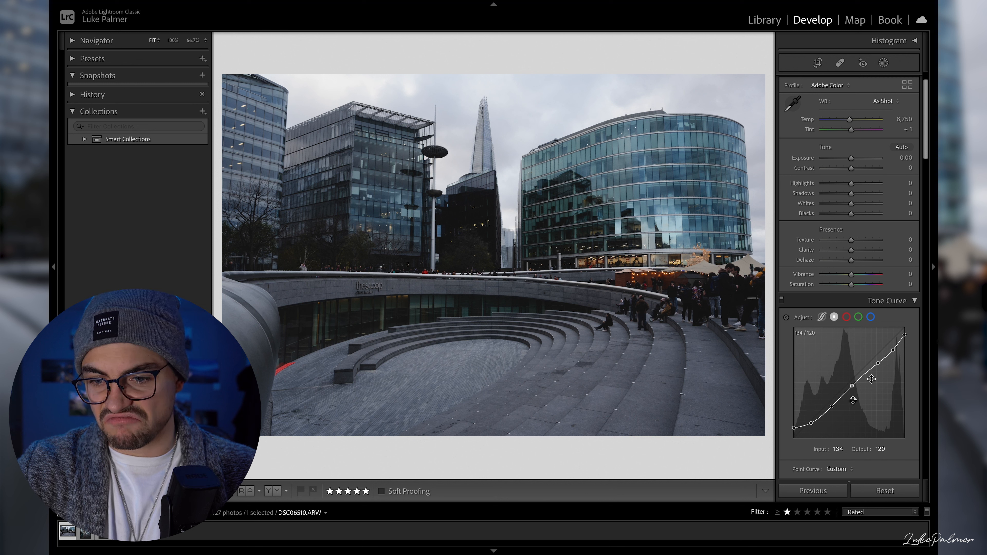
# - Give the red channel curve a gentle S shape with a lowered shadow point and a highlight point at about 188/192
pyautogui.click(846, 319)
pyautogui.moveTo(818, 413)
pyautogui.mouseDown()
pyautogui.moveTo(828, 407)
pyautogui.moveTo(824, 414)
pyautogui.mouseUp()
pyautogui.moveTo(879, 354); pyautogui.dragTo(875, 355)
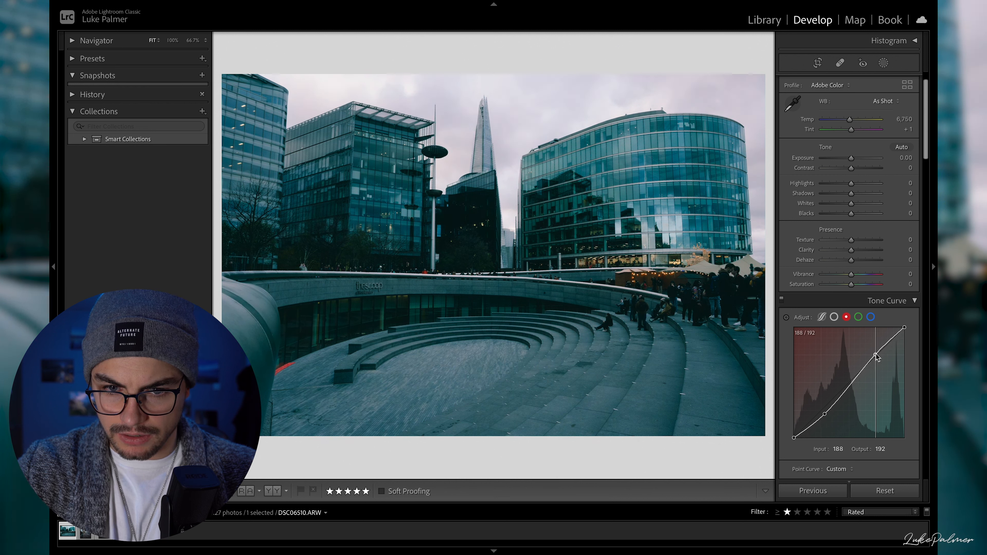
# - Copy the red channel curve settings to the green and blue channels, and return to the main point curve
pyautogui.rightClick(876, 355)
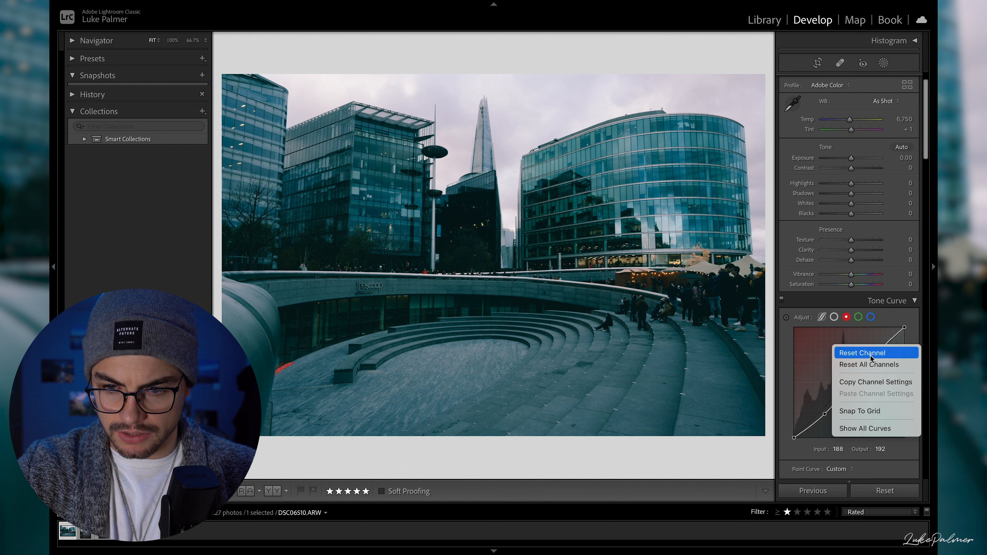
pyautogui.click(876, 382)
pyautogui.click(858, 317)
pyautogui.rightClick(844, 350)
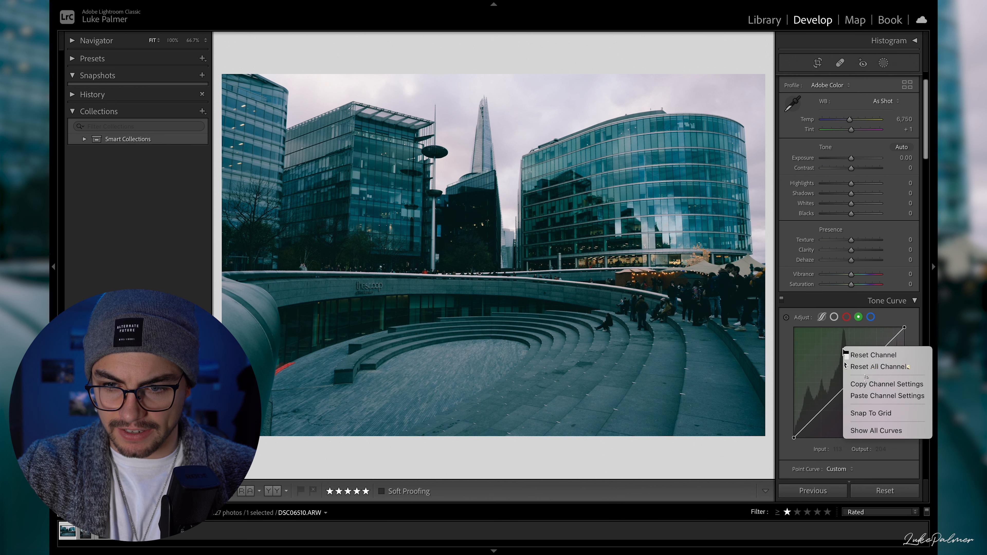
pyautogui.click(868, 395)
pyautogui.click(870, 317)
pyautogui.rightClick(845, 348)
pyautogui.click(875, 396)
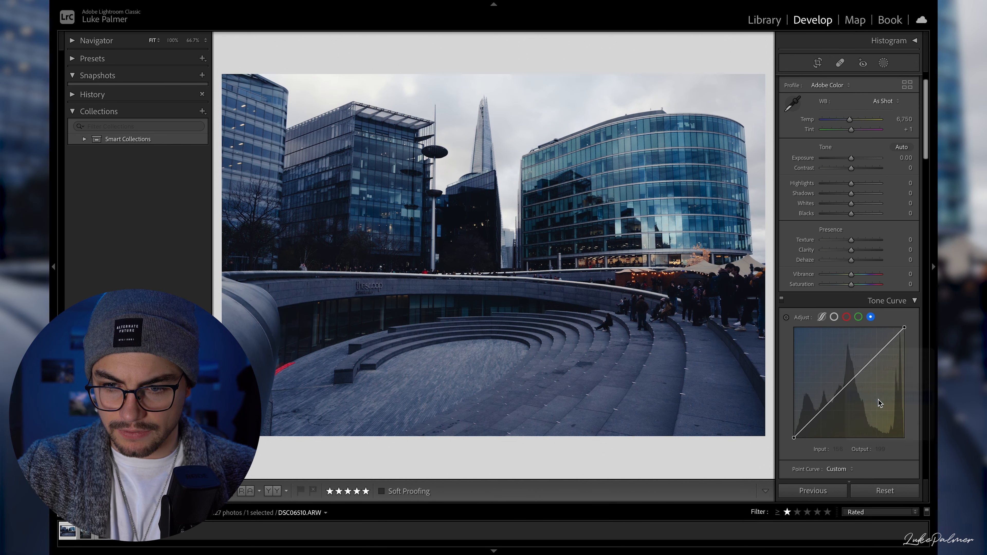
pyautogui.click(846, 317)
pyautogui.click(834, 317)
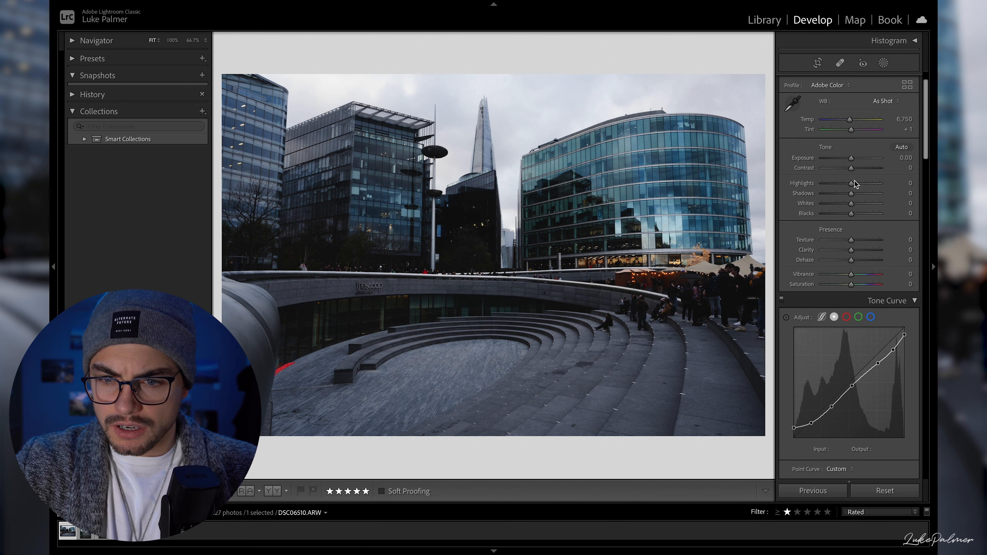
# - Set Highlights to -50, Shadows to +34, Whites to +44 and Blacks to -12
pyautogui.moveTo(849, 183); pyautogui.dragTo(836, 187)
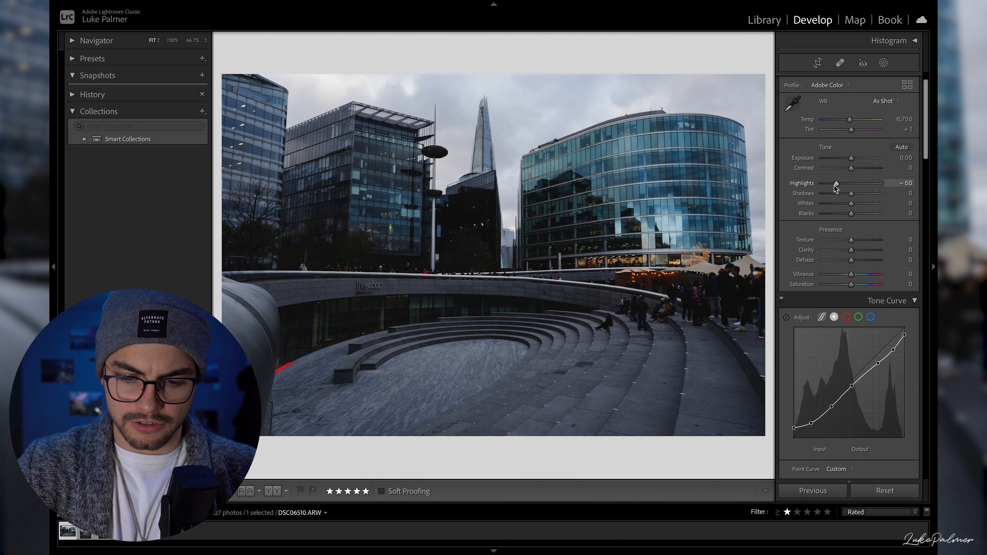
pyautogui.press('XF86MonBrightnessUp')
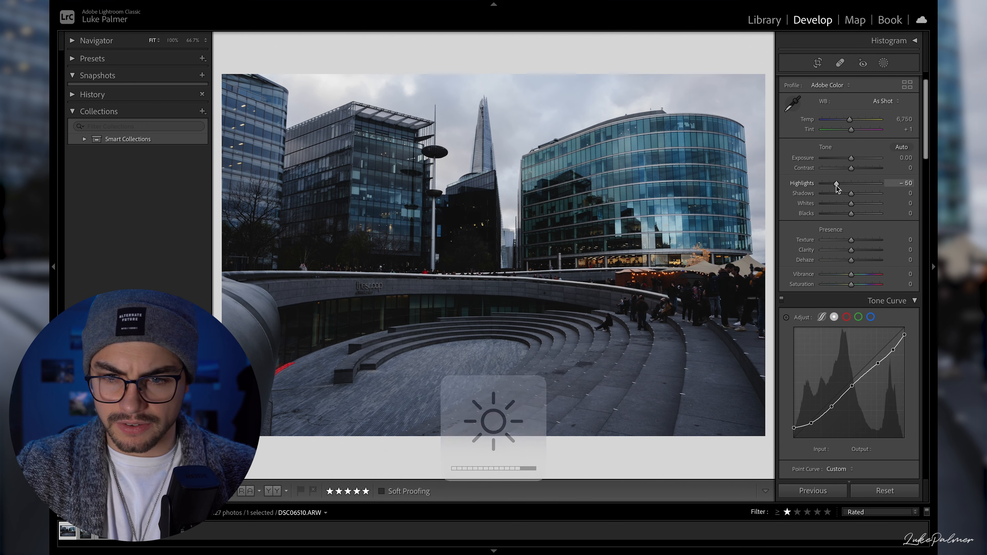
pyautogui.moveTo(851, 193); pyautogui.dragTo(857, 199)
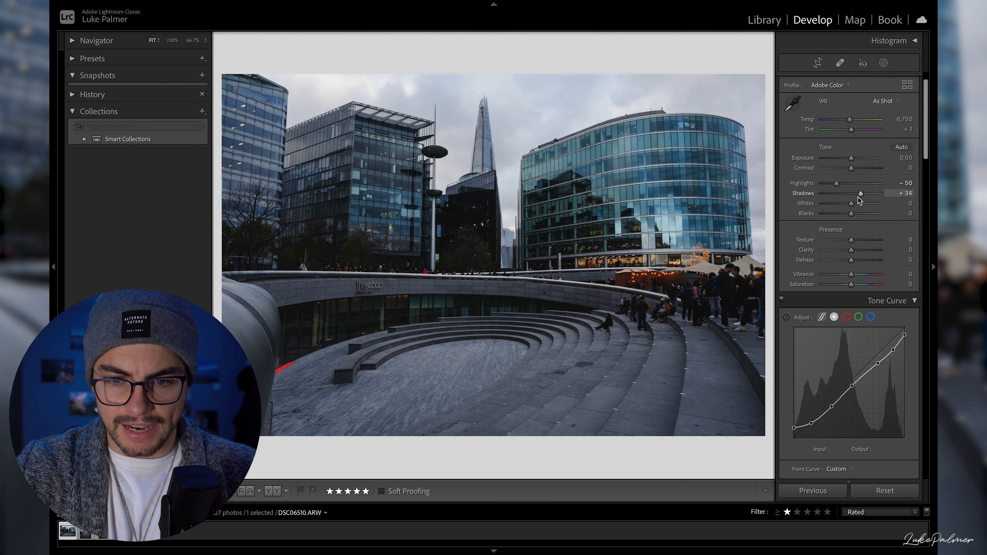
pyautogui.moveTo(854, 206); pyautogui.dragTo(865, 212)
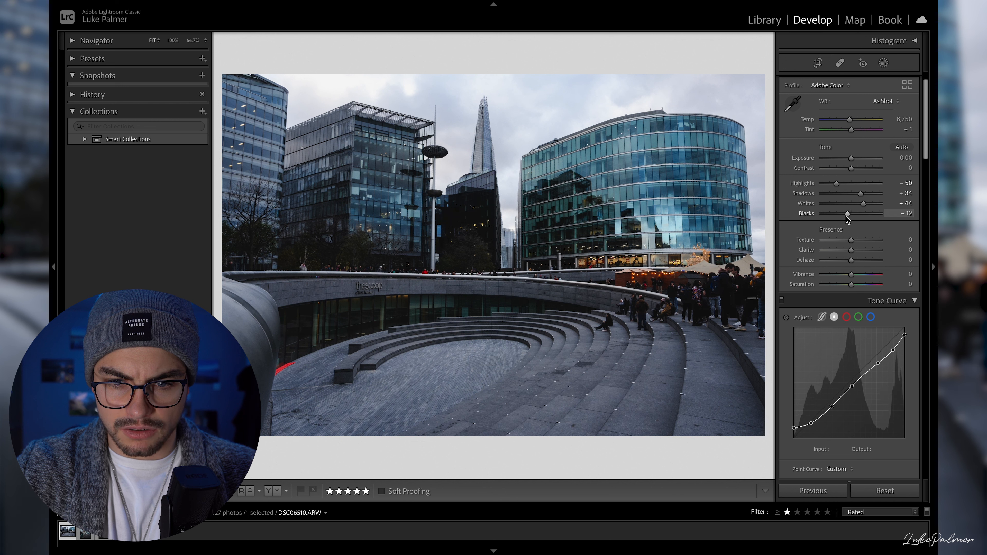
# - Set Contrast to +8 and Clarity to +10, and compare the photo before and after the edits
pyautogui.moveTo(850, 169); pyautogui.dragTo(853, 170)
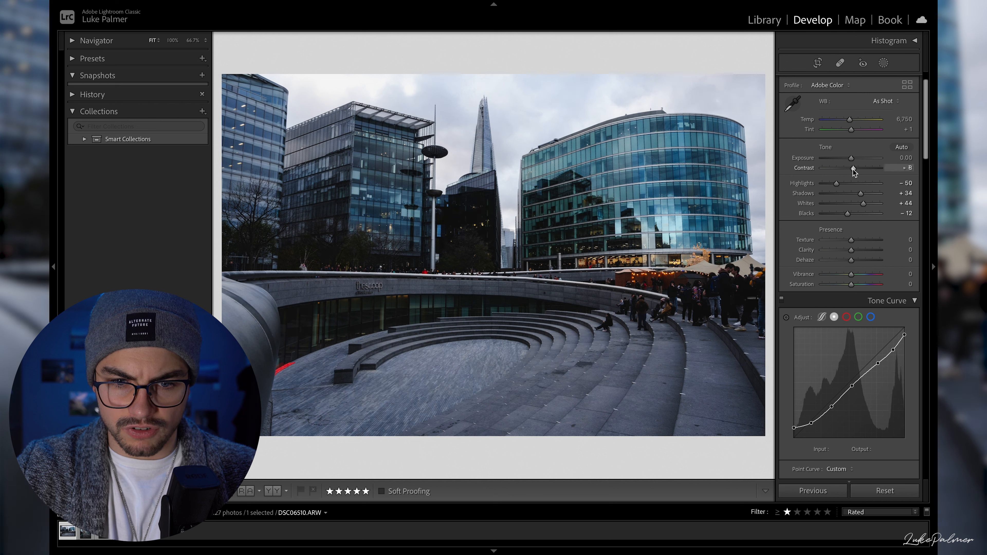
pyautogui.moveTo(851, 251); pyautogui.dragTo(859, 254)
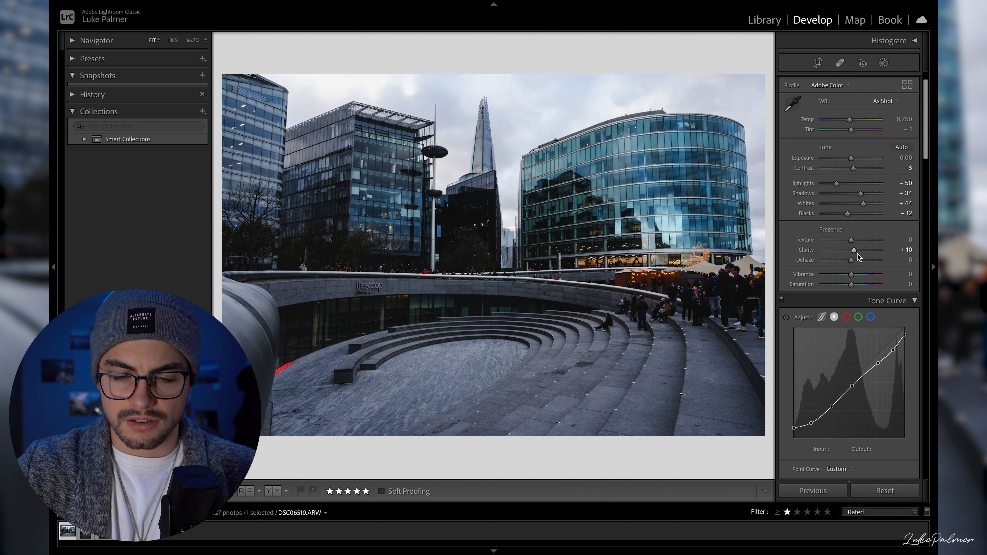
pyautogui.press('\\')
pyautogui.press('\\')
pyautogui.press('\\')
pyautogui.press('\\')
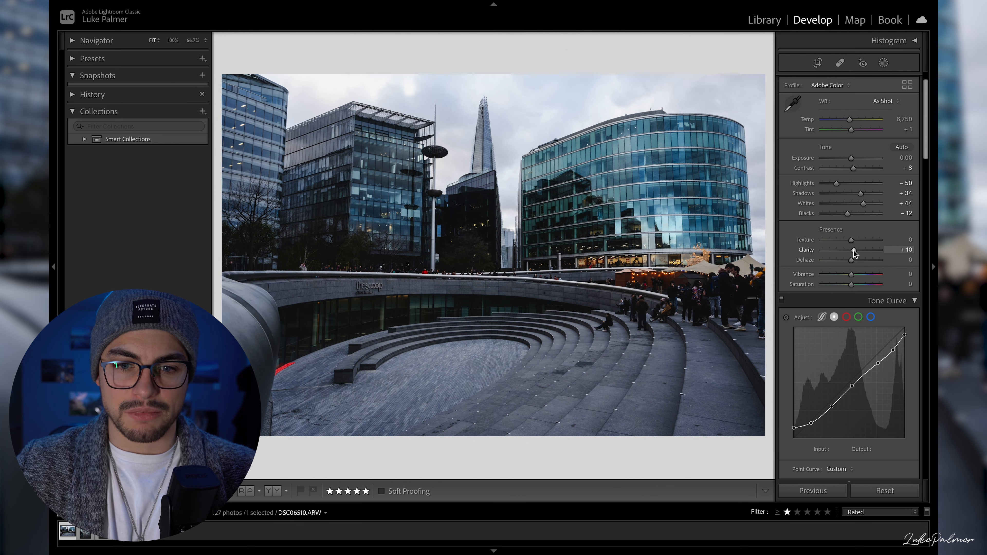
# - Set Contrast to +4 and Shadows to +51, and reset Whites to 0
pyautogui.moveTo(852, 174); pyautogui.dragTo(865, 198)
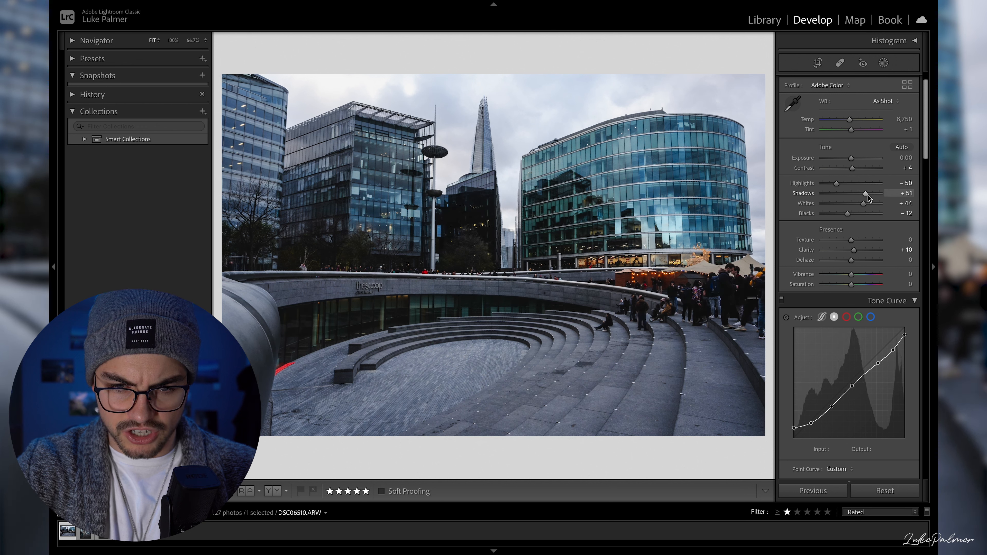
pyautogui.moveTo(863, 206)
pyautogui.mouseDown()
pyautogui.moveTo(820, 205)
pyautogui.moveTo(858, 203)
pyautogui.moveTo(847, 206)
pyautogui.mouseUp()
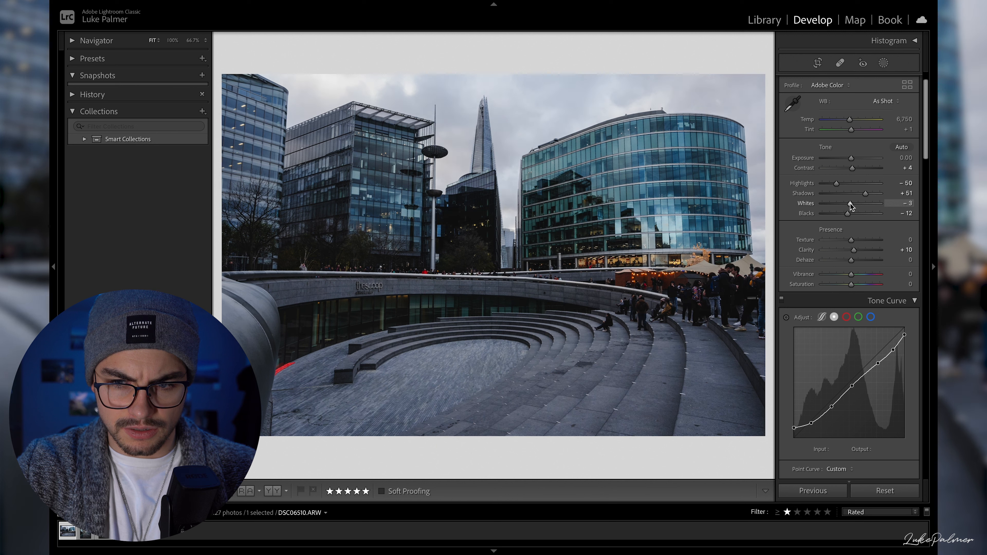
pyautogui.doubleClick(850, 205)
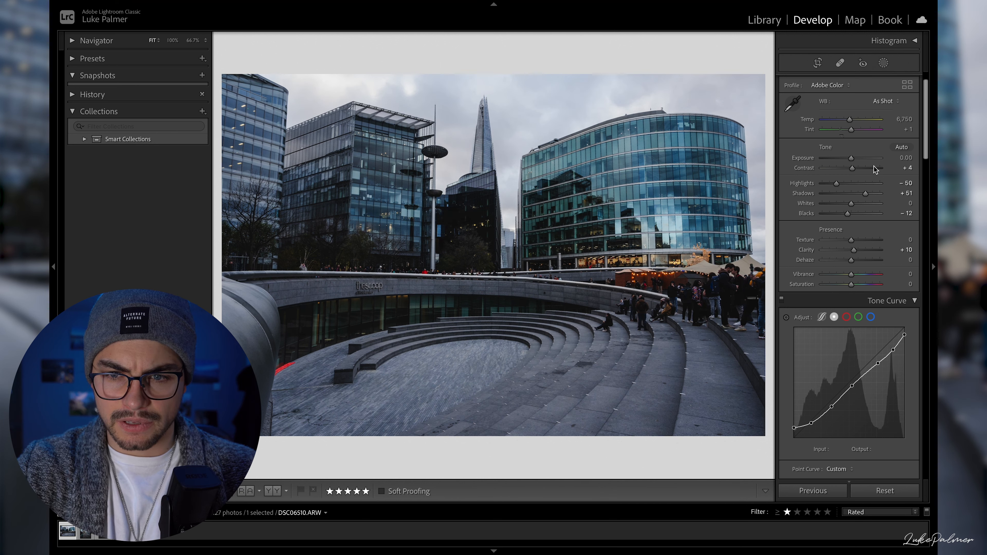
pyautogui.scroll(-5, 874, 288)
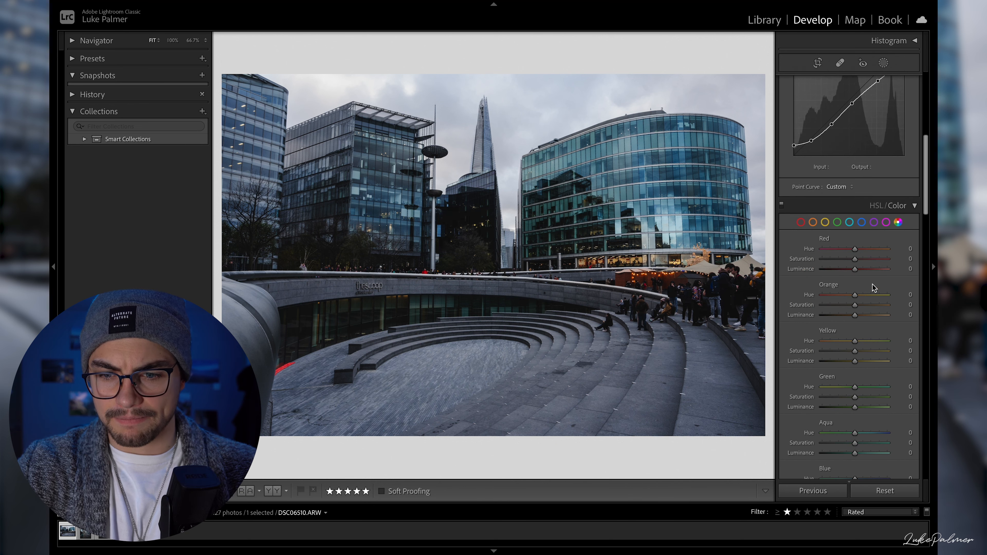
# - Set the Red saturation to -100 to mute the red patch beside the paving, and try Orange saturation at -100 before undoing it
pyautogui.click(301, 380)
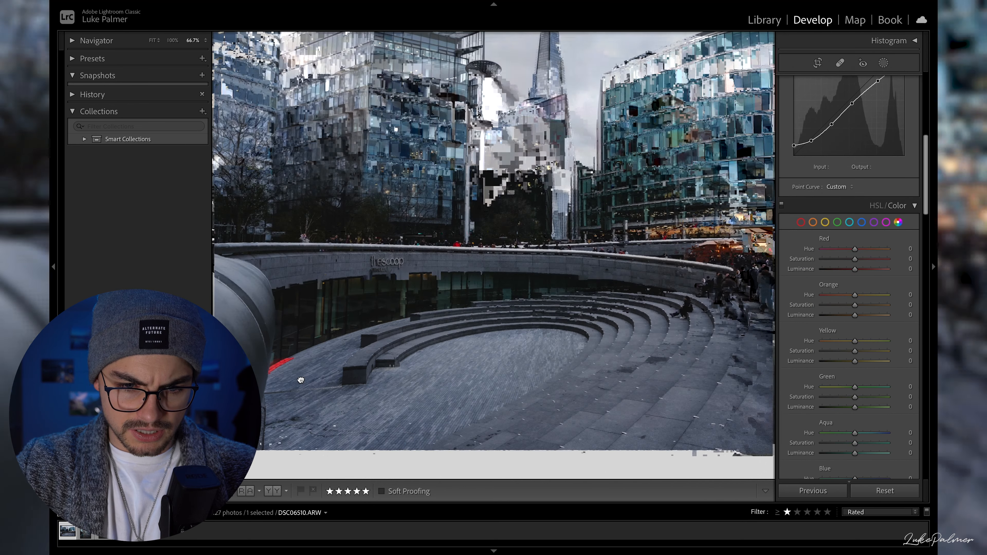
pyautogui.click(286, 380)
pyautogui.moveTo(855, 259); pyautogui.dragTo(829, 262)
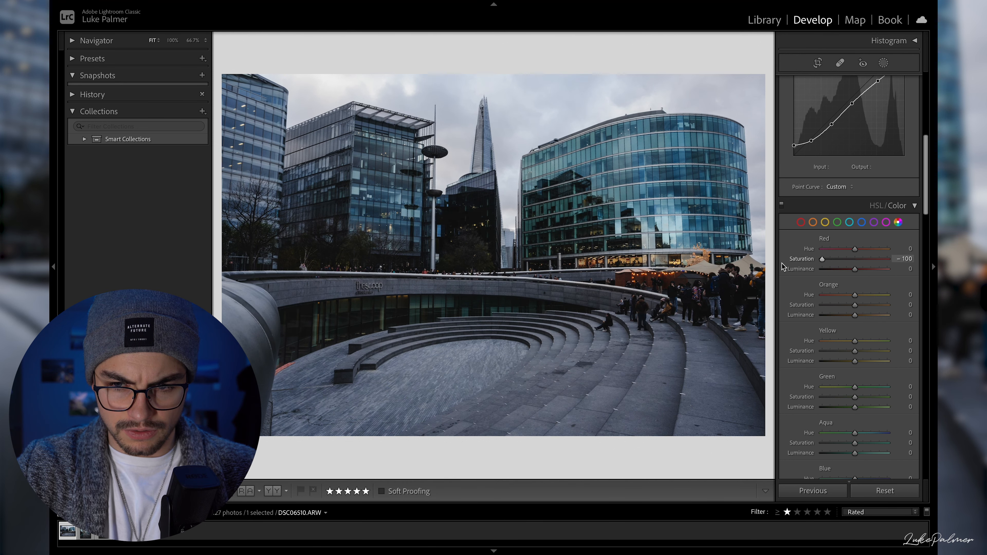
pyautogui.moveTo(824, 305); pyautogui.dragTo(779, 308)
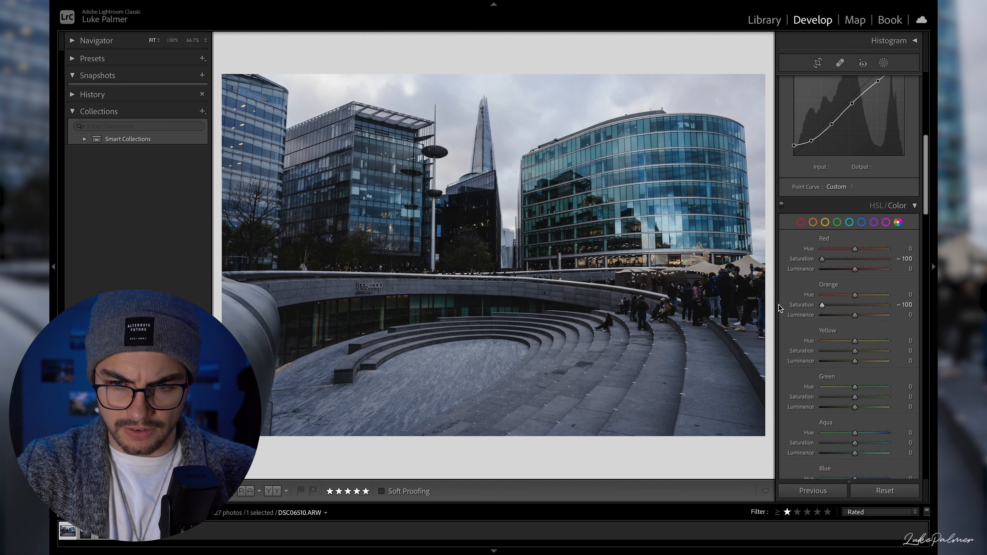
pyautogui.hotkey('ctrl', 'z')
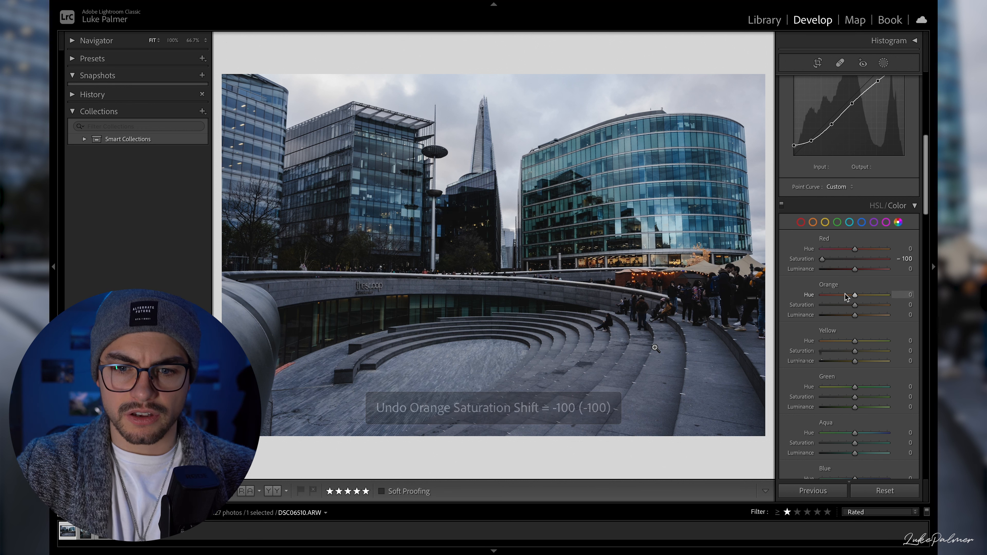
# - Colour grade the highlights with hue 172 and saturation 17, the shadows with hue 44 and saturation 10, and the midtones faintly green
pyautogui.scroll(-5, 832, 326)
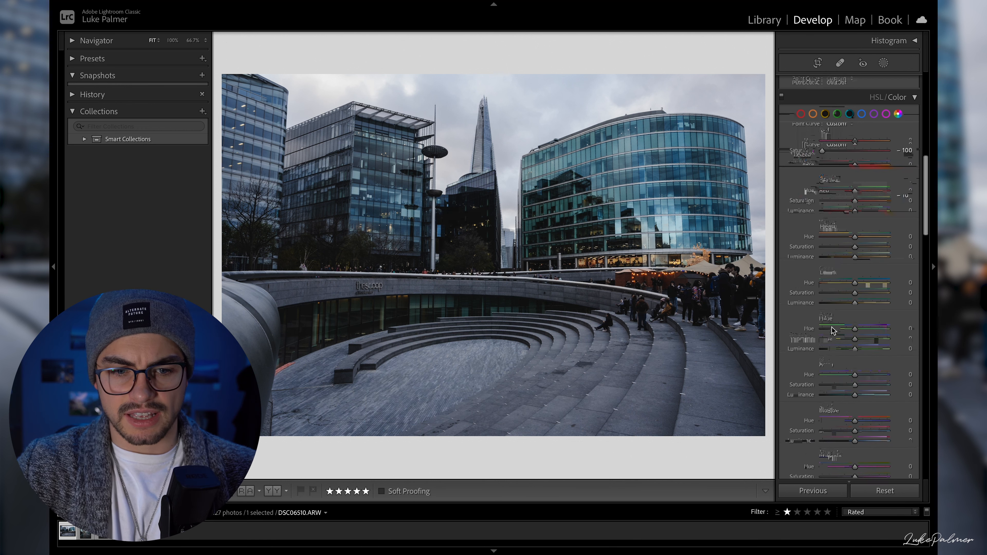
pyautogui.scroll(-10, 851, 318)
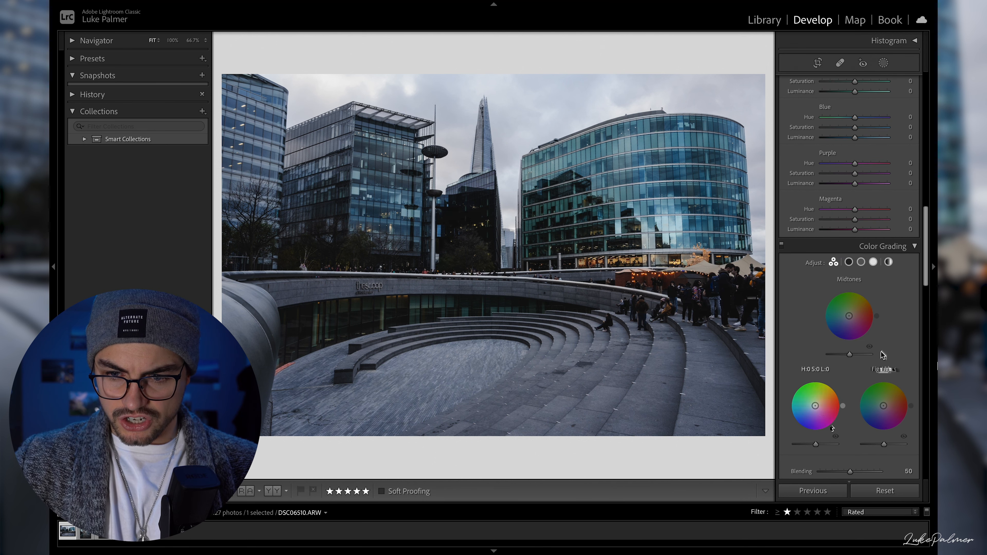
pyautogui.moveTo(887, 406); pyautogui.dragTo(883, 405)
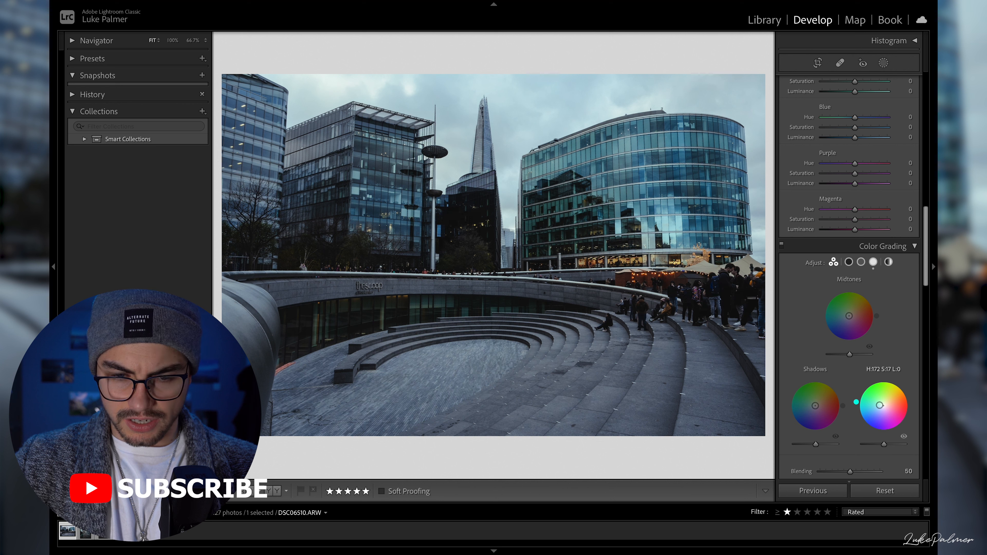
pyautogui.moveTo(815, 406); pyautogui.dragTo(816, 405)
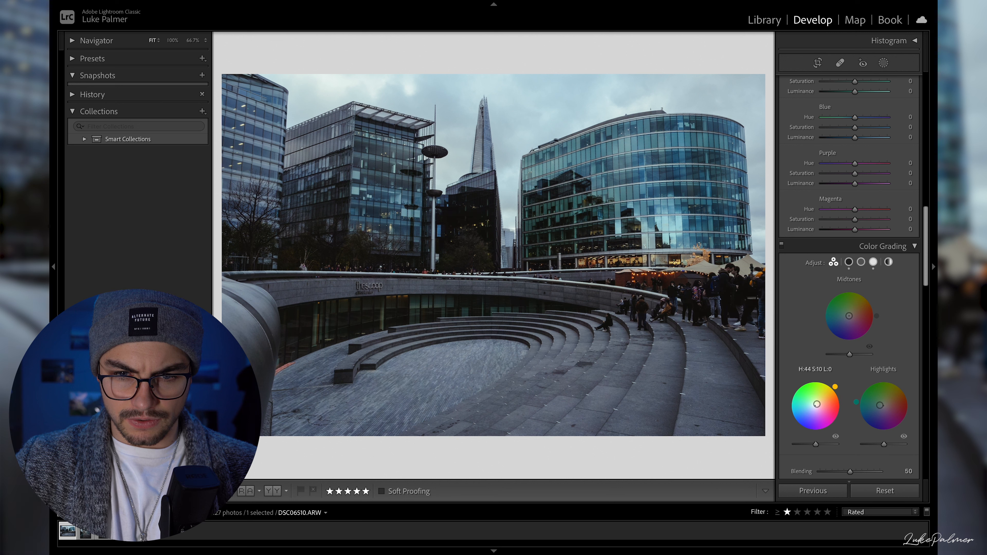
pyautogui.moveTo(848, 319); pyautogui.dragTo(849, 315)
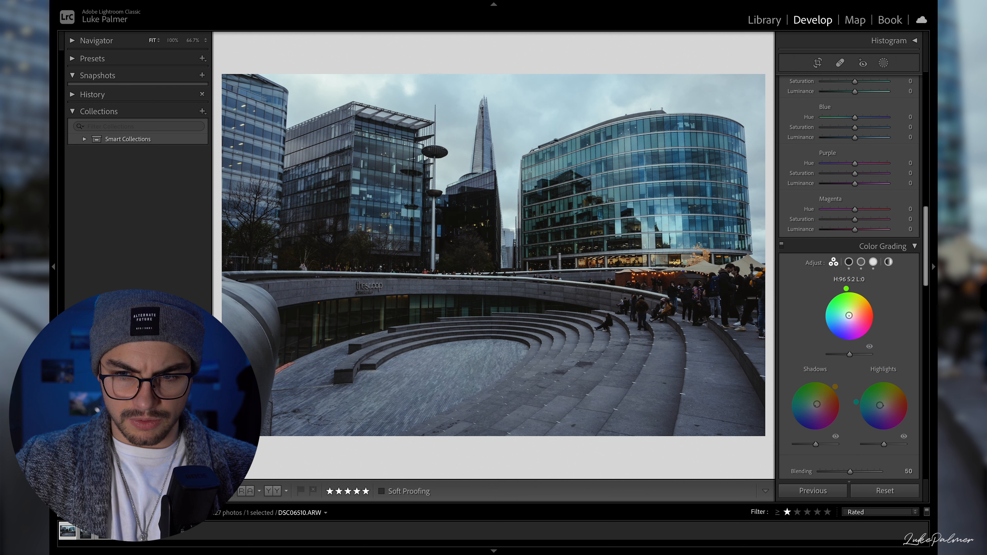
pyautogui.moveTo(849, 315); pyautogui.dragTo(849, 315)
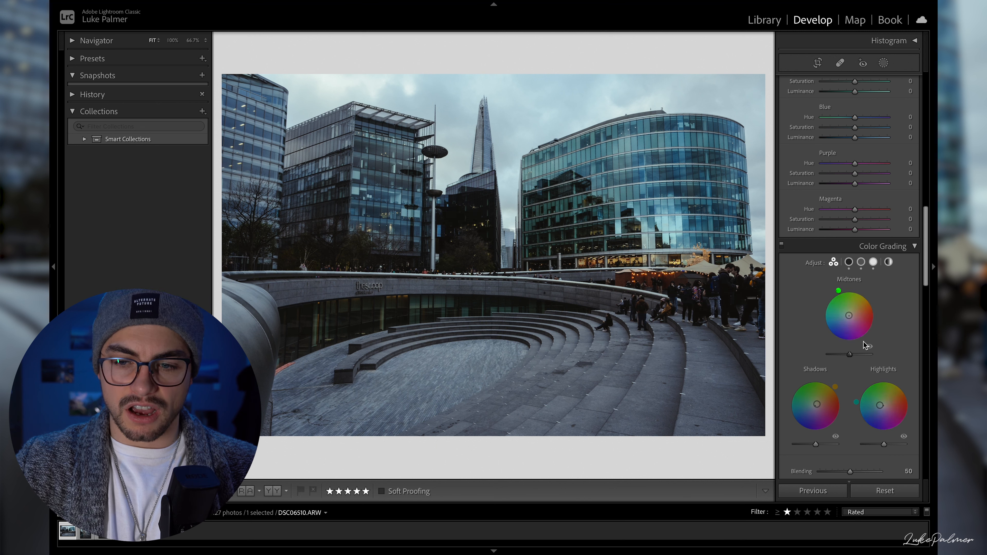
# - Check the photo's ISO and other capture settings in the info overlay, and hide the overlay
pyautogui.scroll(-1, 816, 361)
pyautogui.scroll(-5, 853, 396)
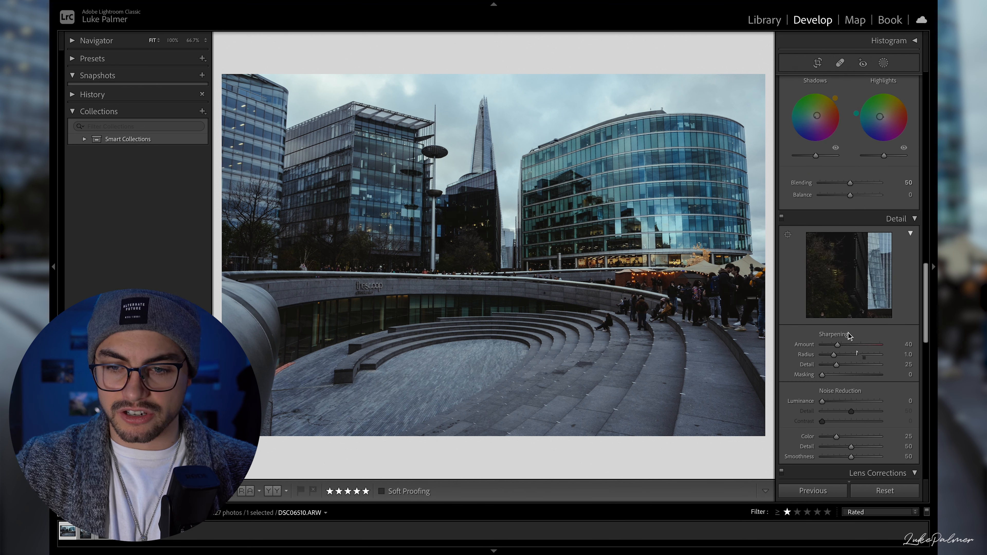
pyautogui.scroll(-2, 835, 400)
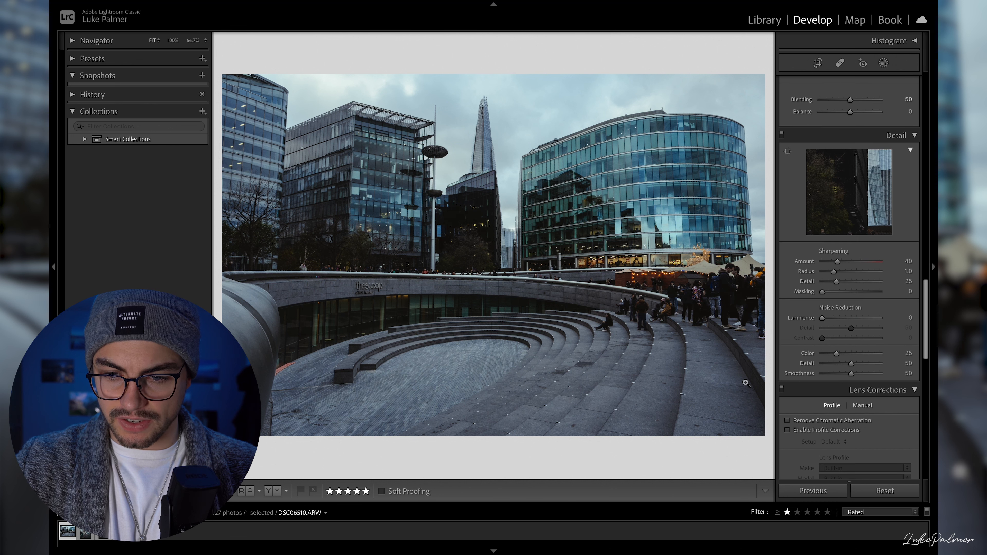
pyautogui.press('i')
pyautogui.press('i')
pyautogui.press('i')
pyautogui.press('i')
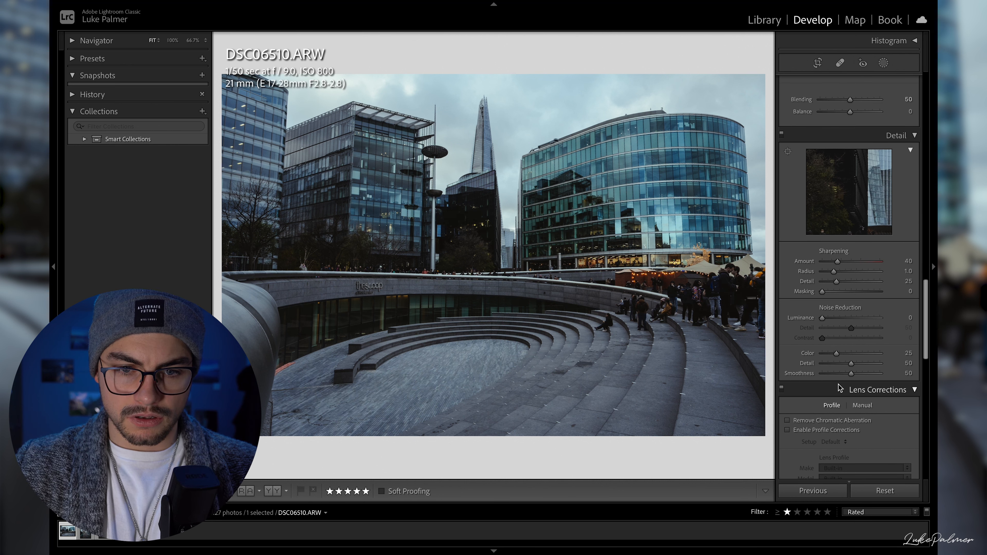
pyautogui.press('i')
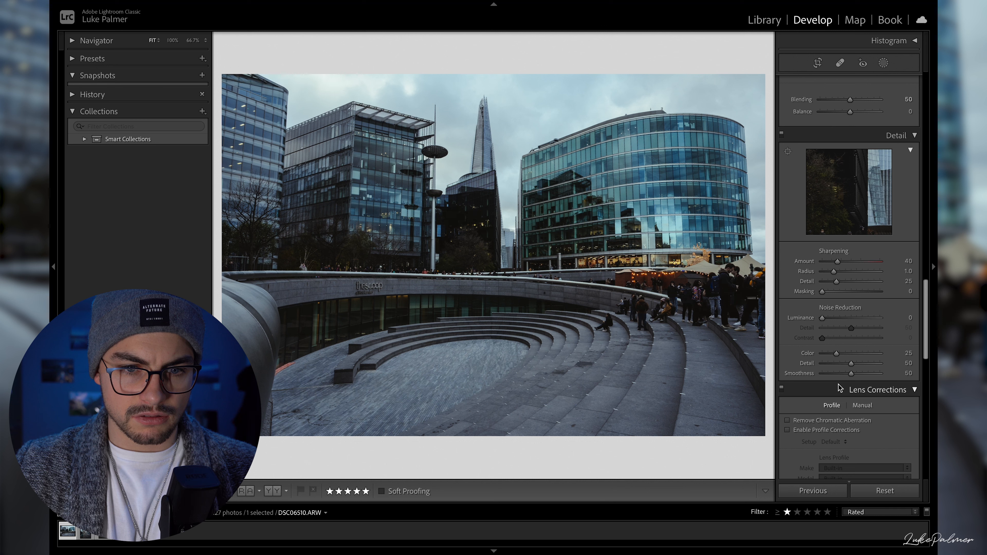
# - Enable Remove Chromatic Aberration, and compare the photo with and without profile corrections, leaving them off
pyautogui.scroll(-1, 829, 341)
pyautogui.scroll(-3, 829, 341)
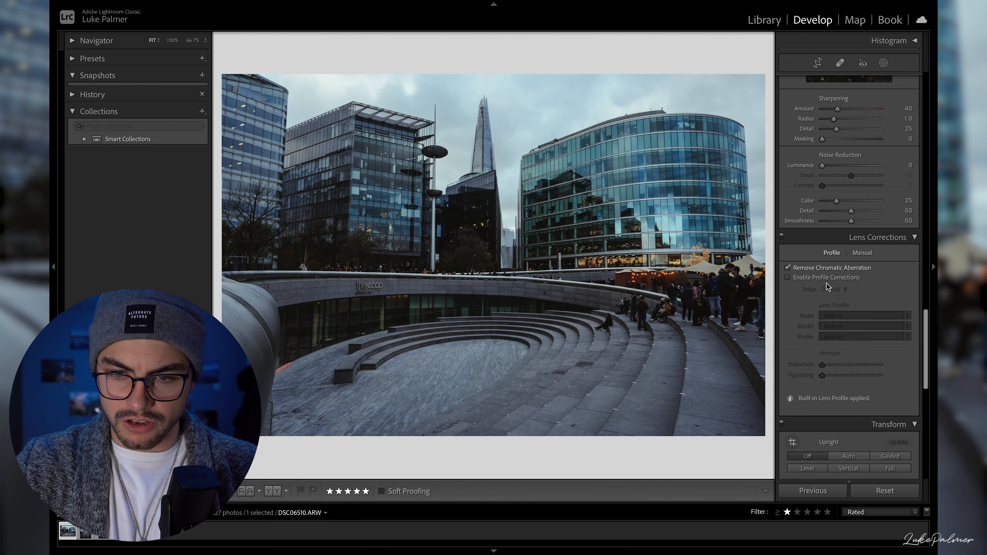
pyautogui.click(828, 279)
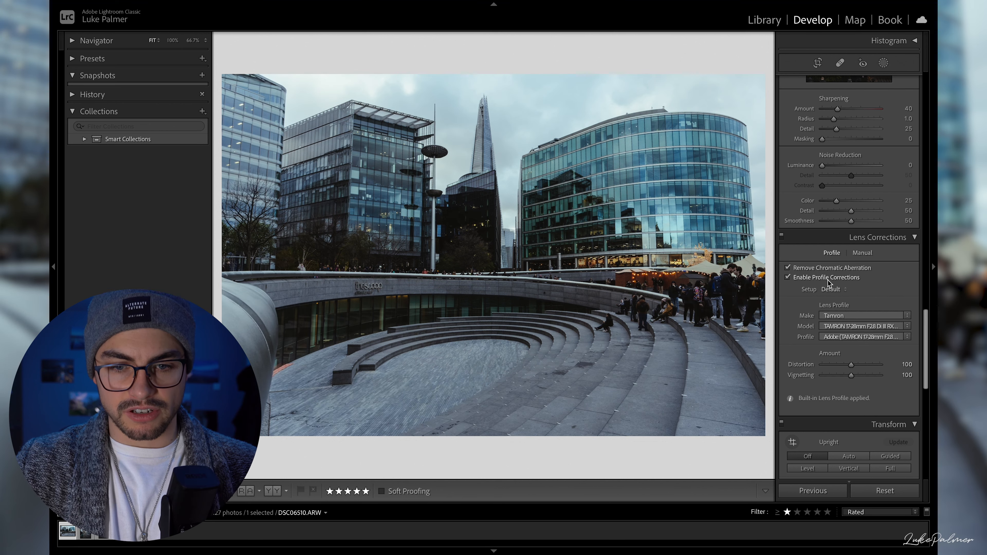
pyautogui.click(827, 279)
pyautogui.click(827, 279)
pyautogui.click(827, 279)
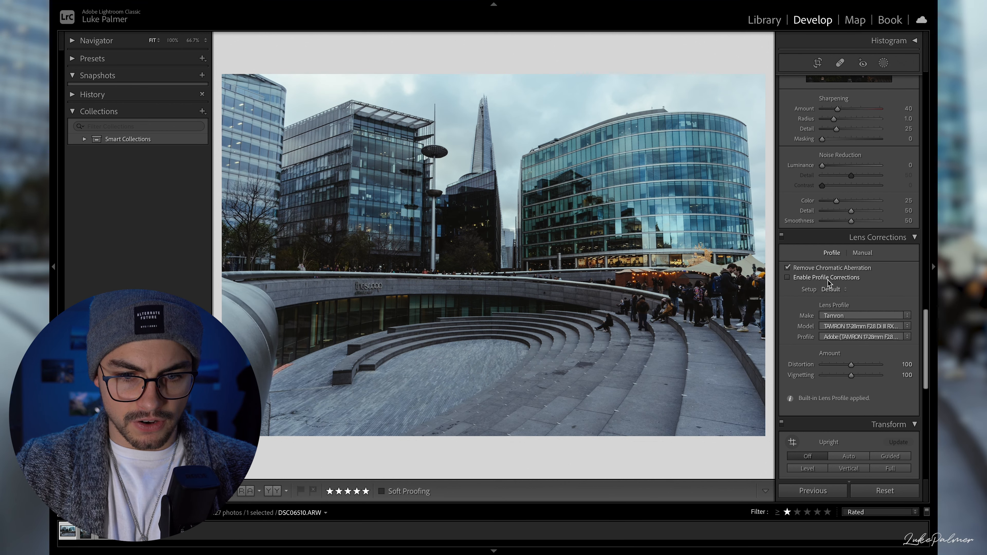
pyautogui.click(828, 280)
pyautogui.scroll(-3, 829, 282)
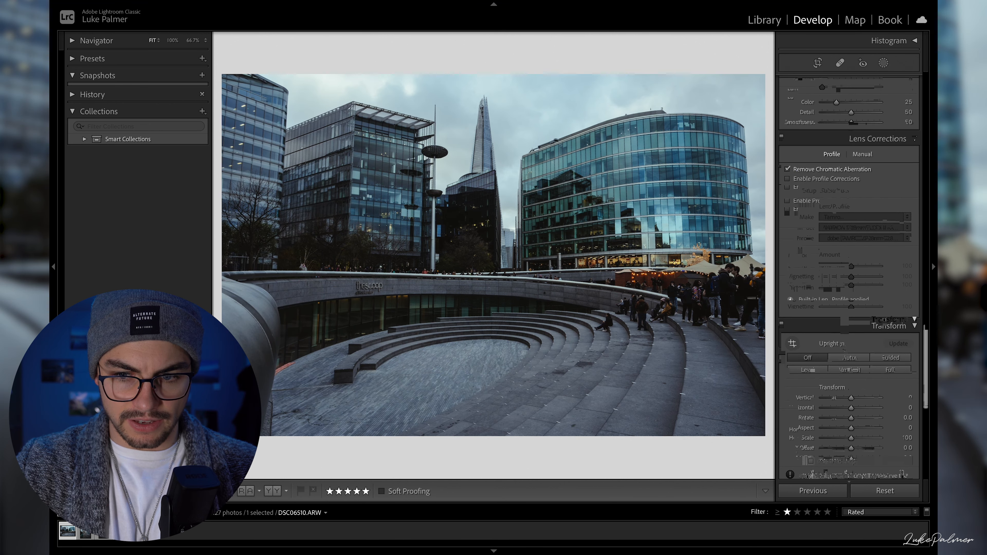
pyautogui.scroll(-1, 816, 195)
pyautogui.click(814, 156)
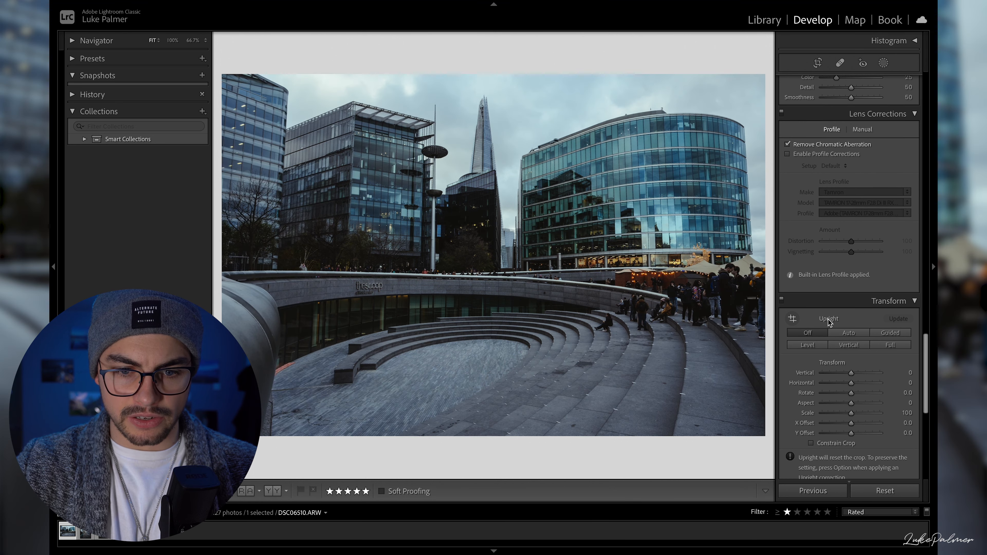
# - Add a post-crop vignette with Amount -10 and Feather 82
pyautogui.scroll(-4, 828, 291)
pyautogui.scroll(-2, 831, 338)
pyautogui.moveTo(851, 325); pyautogui.dragTo(870, 359)
pyautogui.scroll(-5, 862, 350)
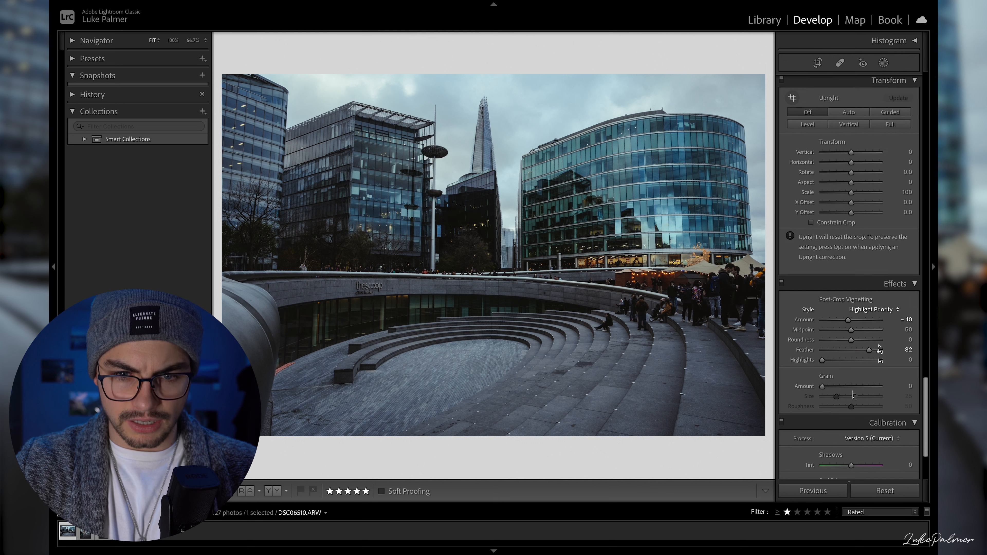
# - Add grain to the photo with an Amount of 20
pyautogui.click(835, 288)
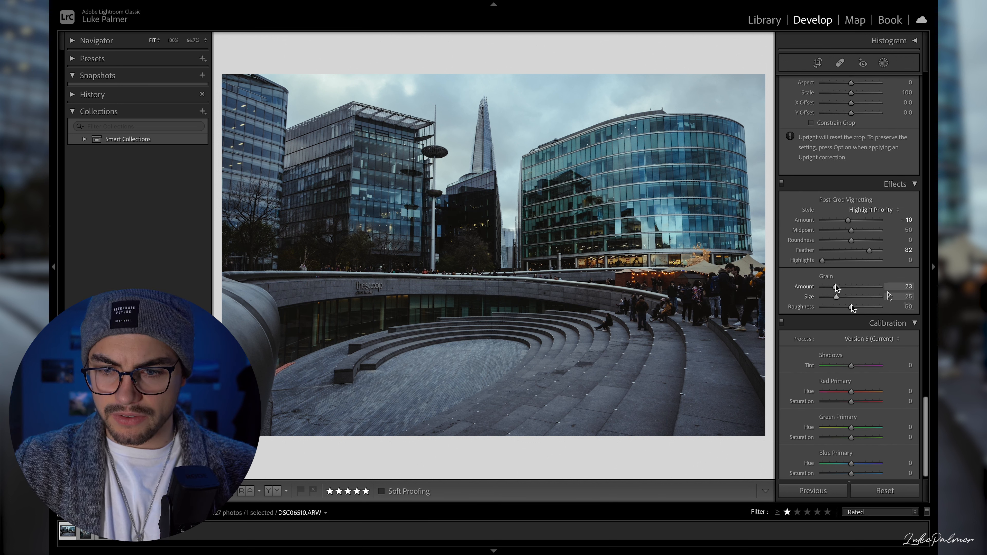
pyautogui.click(909, 287)
pyautogui.write('20')
pyautogui.press('Return')
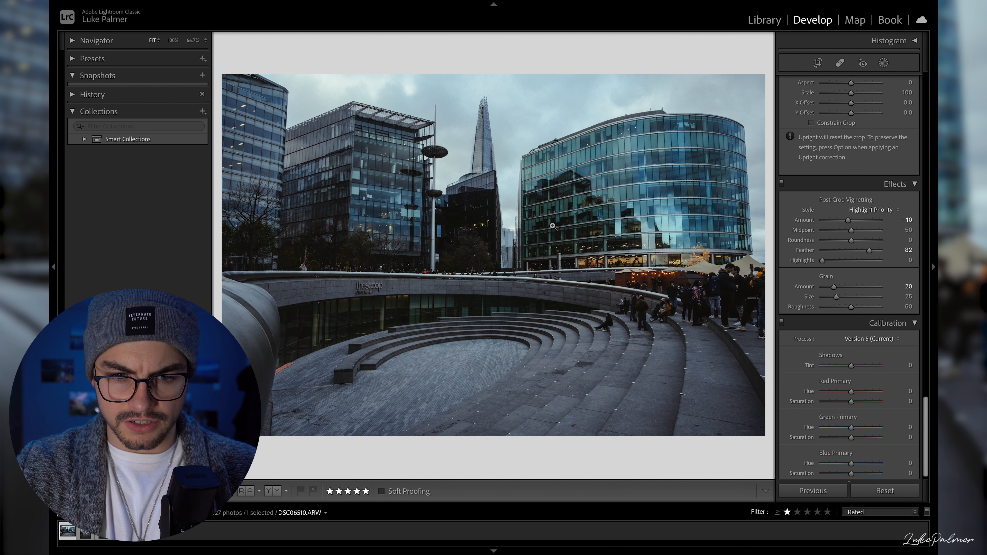
# - Compare the photo before and after the edits, and inspect the paved foreground up close
pyautogui.press('\\')
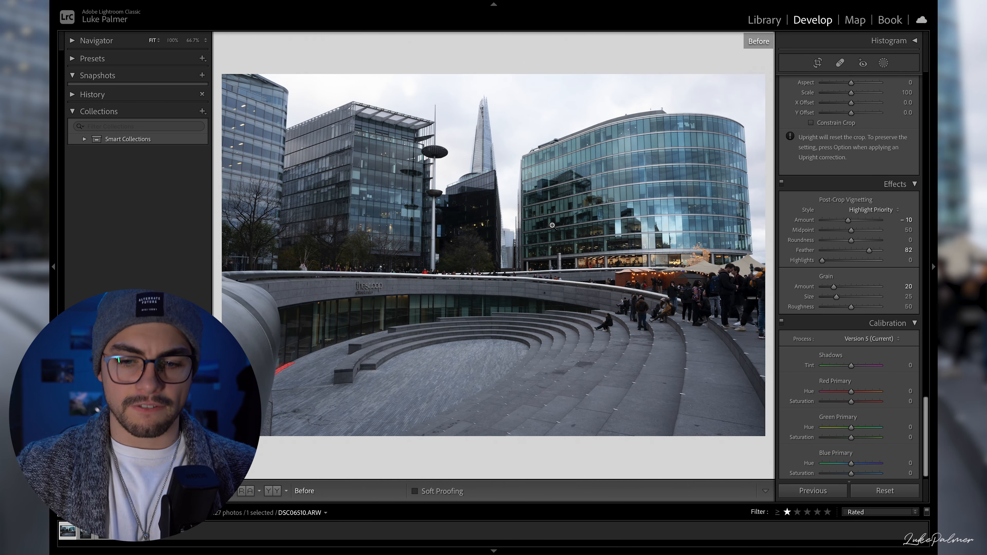
pyautogui.press('\\')
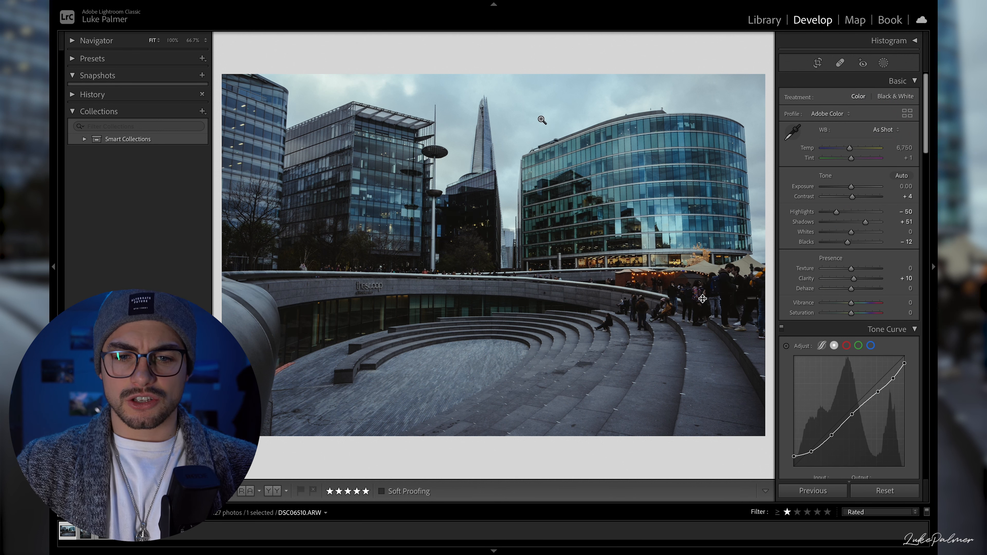
pyautogui.click(288, 381)
pyautogui.moveTo(287, 381); pyautogui.dragTo(398, 389)
pyautogui.moveTo(451, 350); pyautogui.dragTo(380, 395)
pyautogui.click(273, 441)
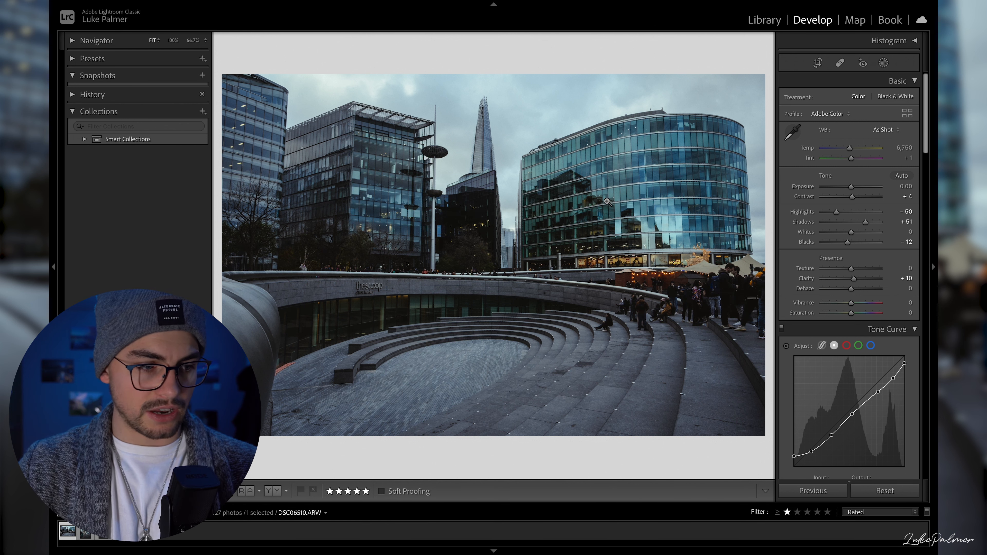
# - Open the Tower Bridge photo DSC06513.ARW and compare it before and after its edits
pyautogui.press('Right')
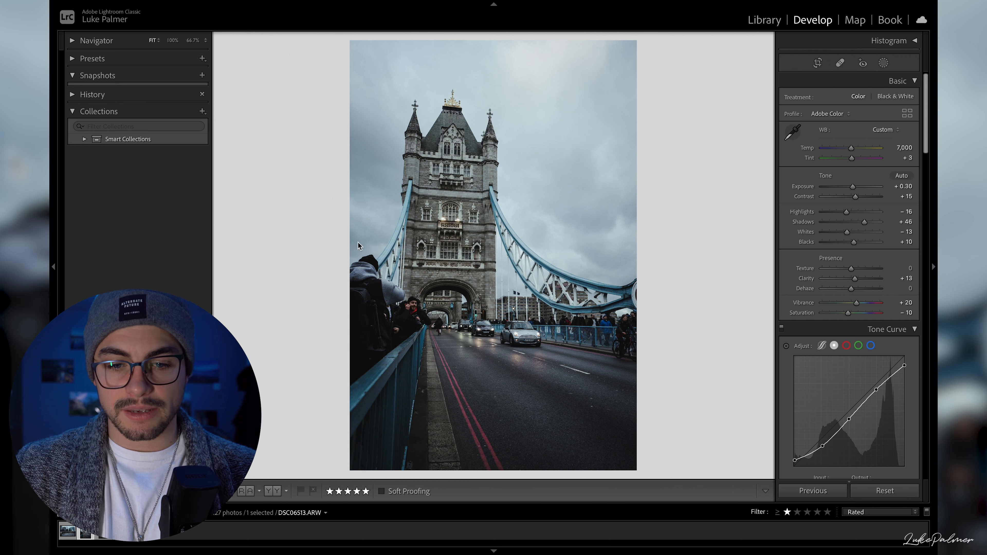
pyautogui.press('\\')
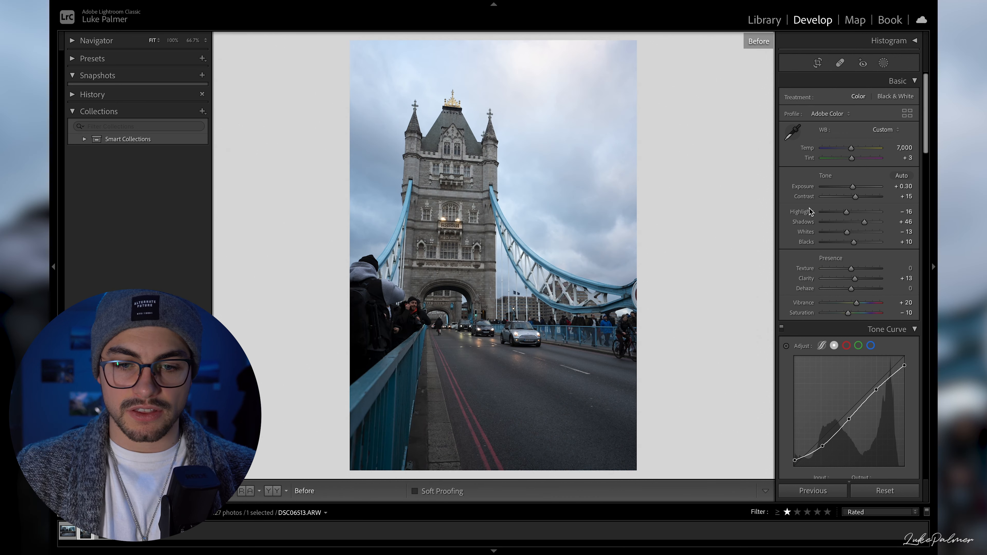
pyautogui.press('\\')
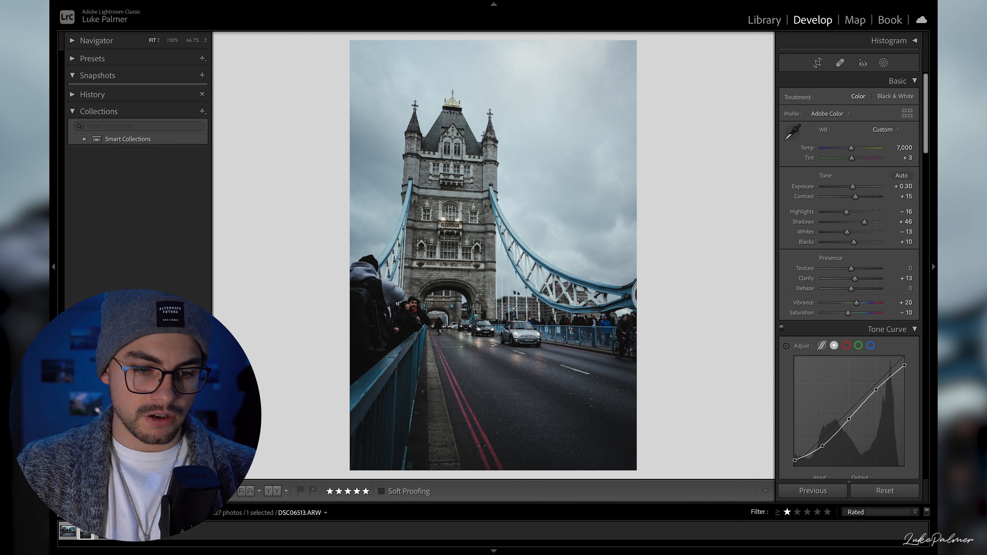
# - Try copying the develop settings from DSC06510.ARW onto the Tower Bridge photo, and undo the paste
pyautogui.rightClick(66, 538)
pyautogui.moveTo(128, 416)
pyautogui.click(299, 433)
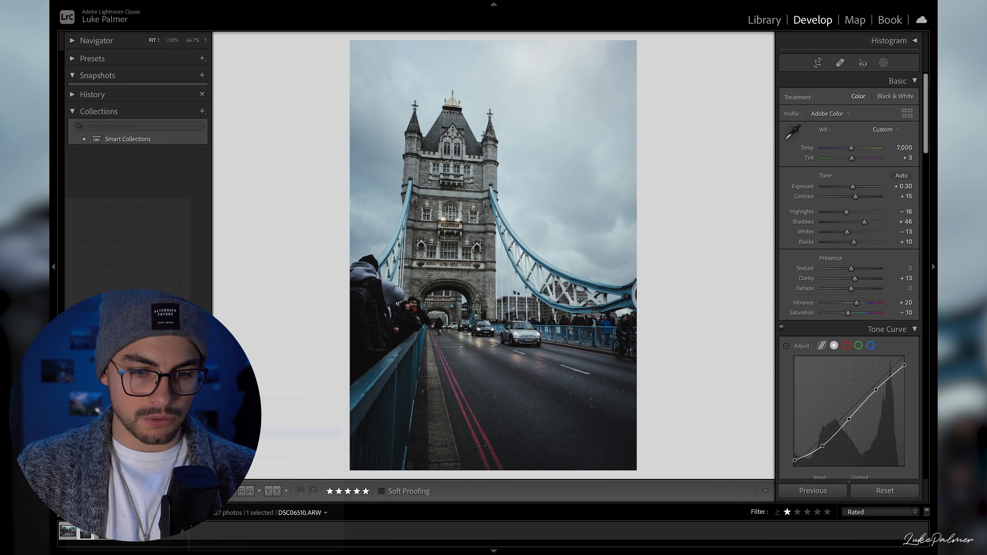
pyautogui.rightClick(89, 539)
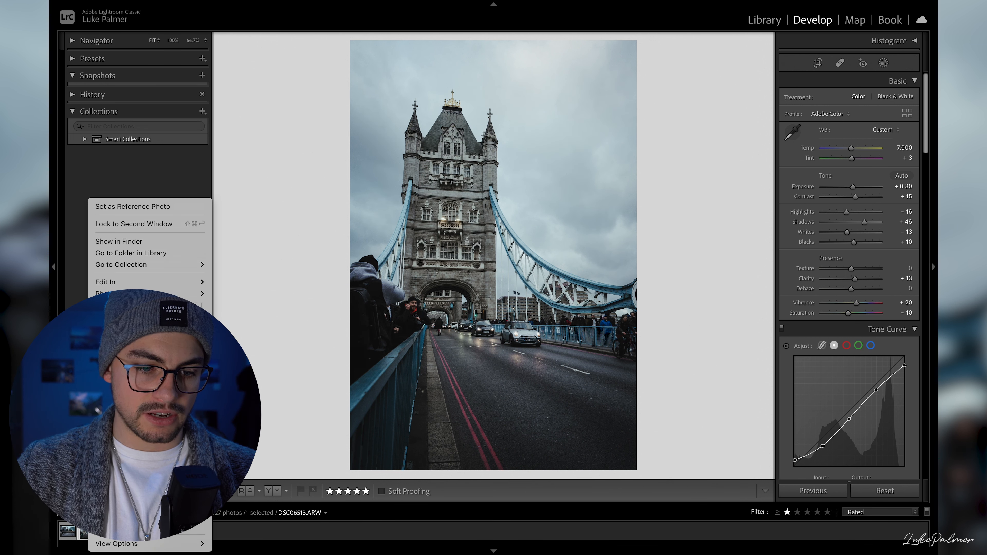
pyautogui.moveTo(129, 386)
pyautogui.click(303, 445)
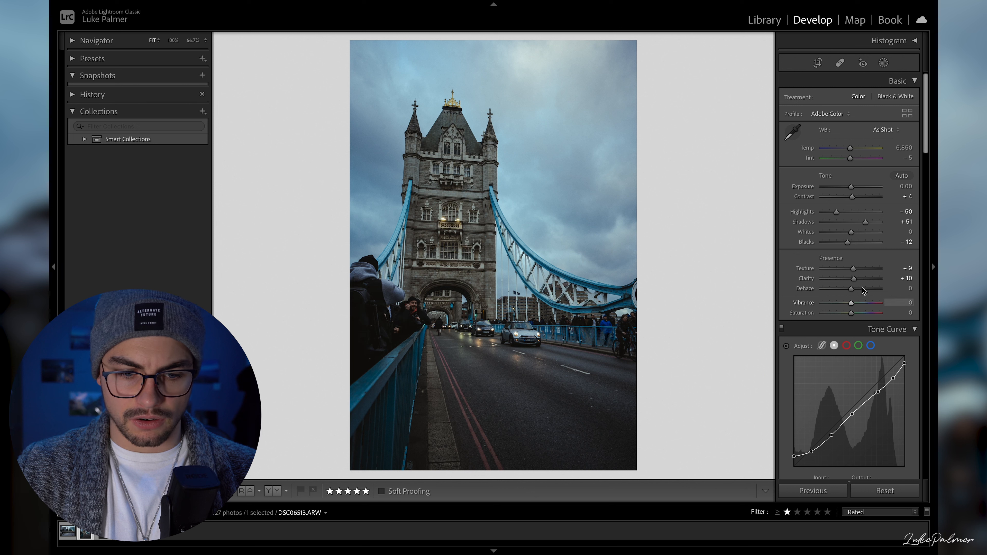
pyautogui.hotkey('ctrl', 'z')
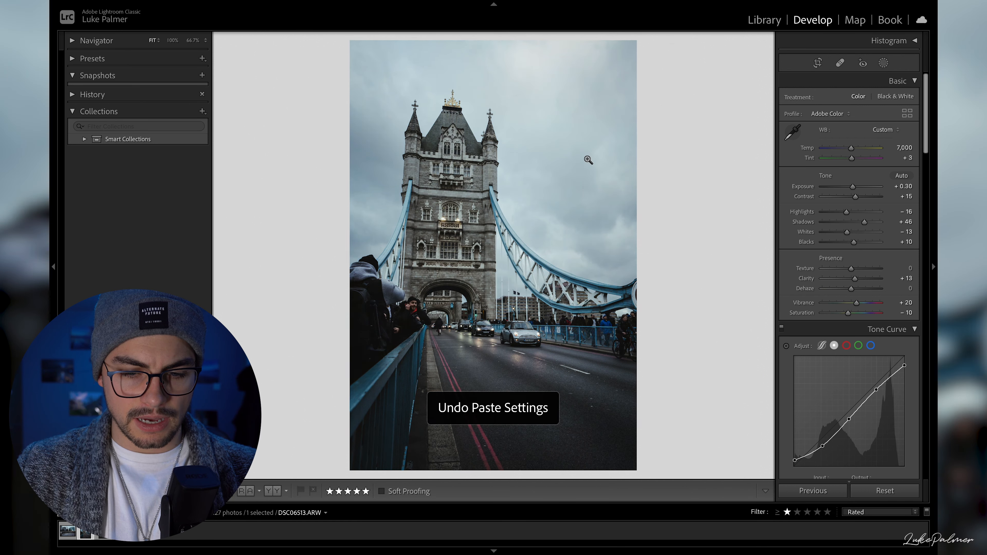
# - Try resetting all edits on the Tower Bridge photo and cropping it slightly tighter
pyautogui.click(882, 489)
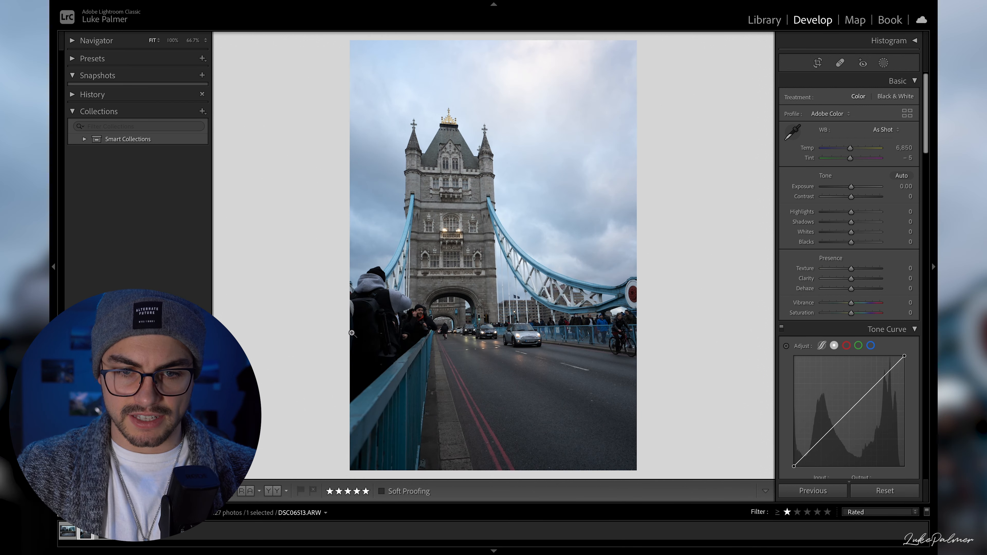
pyautogui.press('r')
pyautogui.click(897, 117)
pyautogui.moveTo(586, 204); pyautogui.dragTo(586, 198)
pyautogui.press('Return')
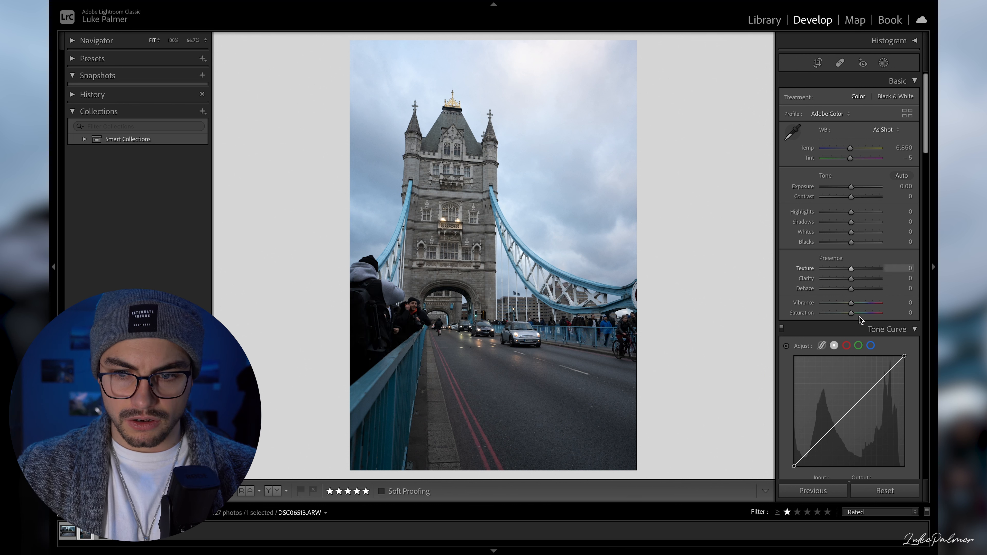
pyautogui.scroll(-4, 874, 373)
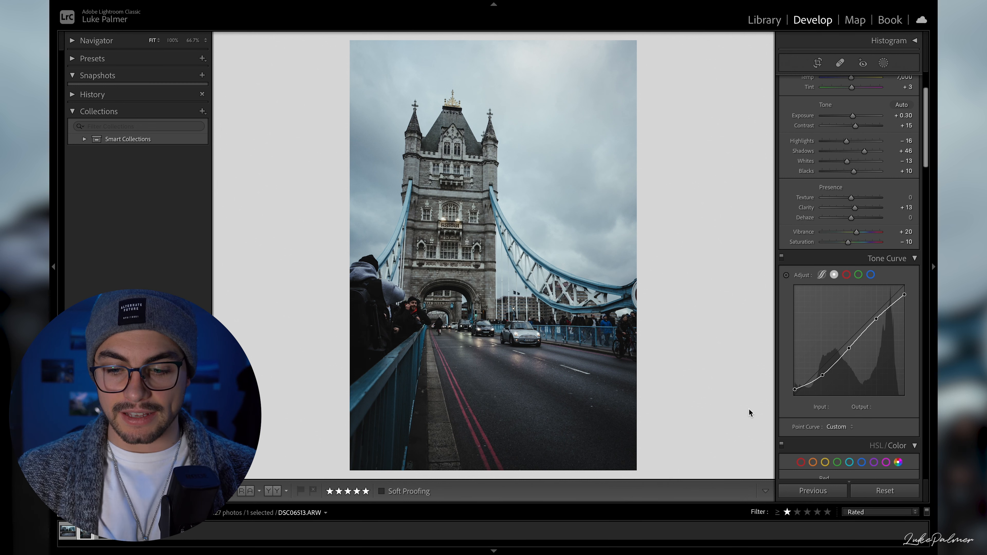
# - Compare the Tower Bridge photo before and after its current edits
pyautogui.press('\\')
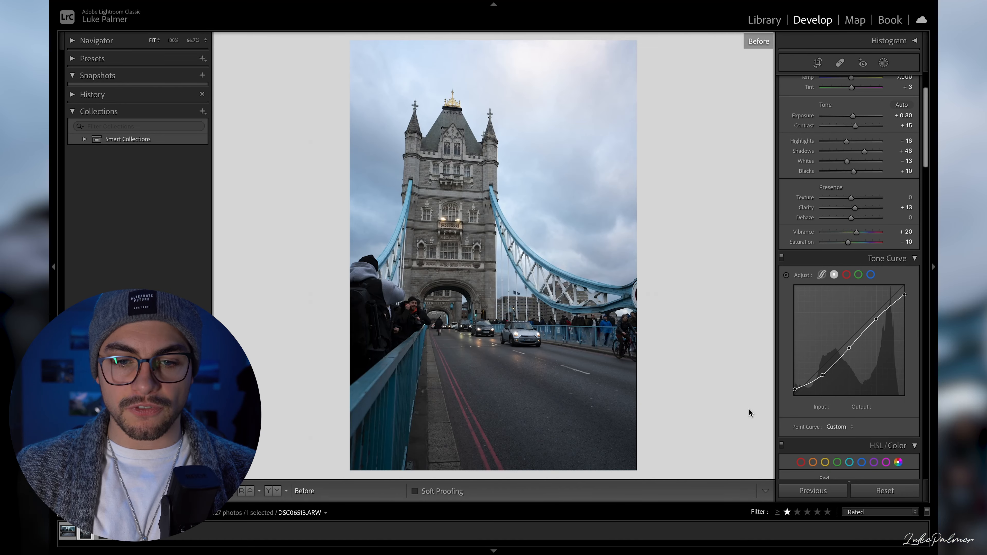
pyautogui.press('\\')
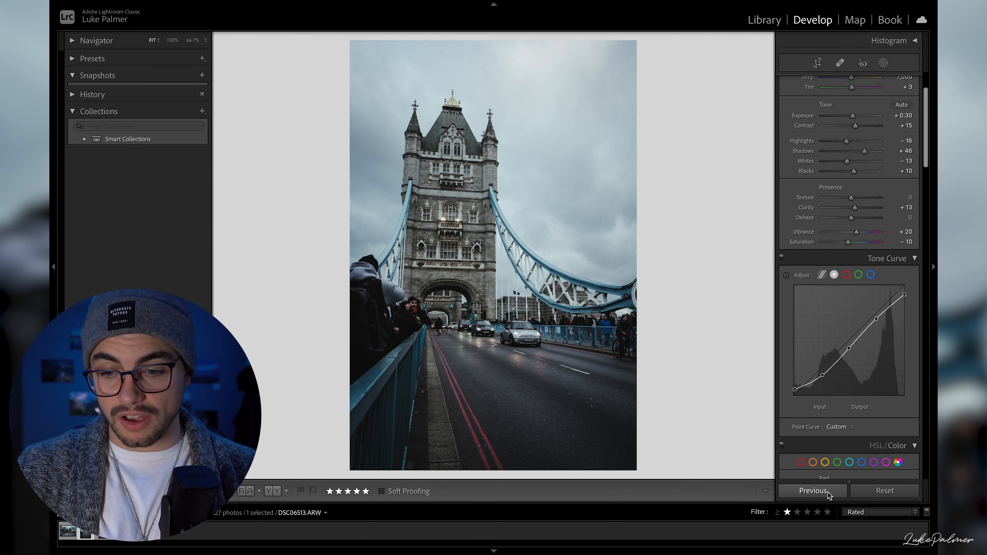
# - Apply the previous photo's develop settings to the Tower Bridge photo, and reset and auto-straighten its crop, shifting the image slightly up
pyautogui.click(813, 490)
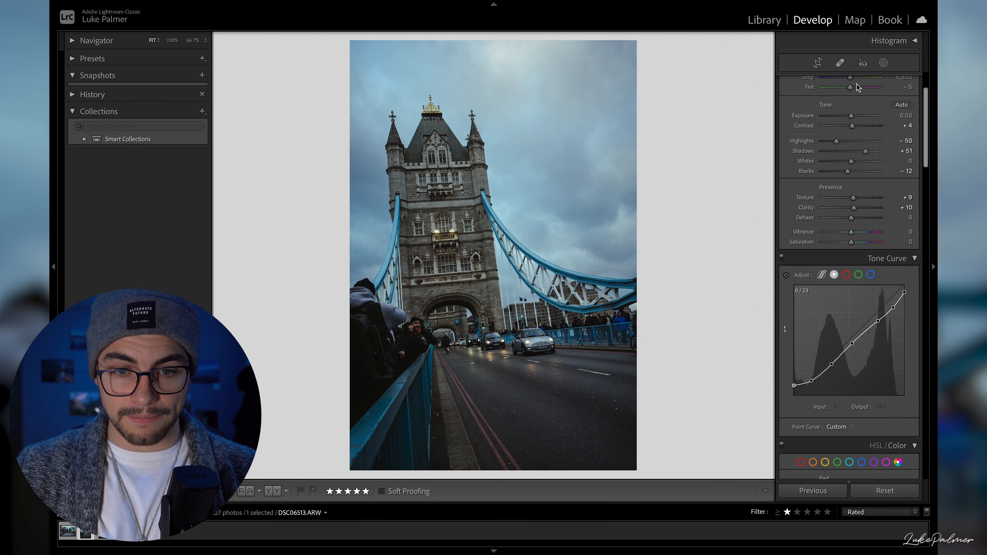
pyautogui.click(817, 64)
pyautogui.click(882, 163)
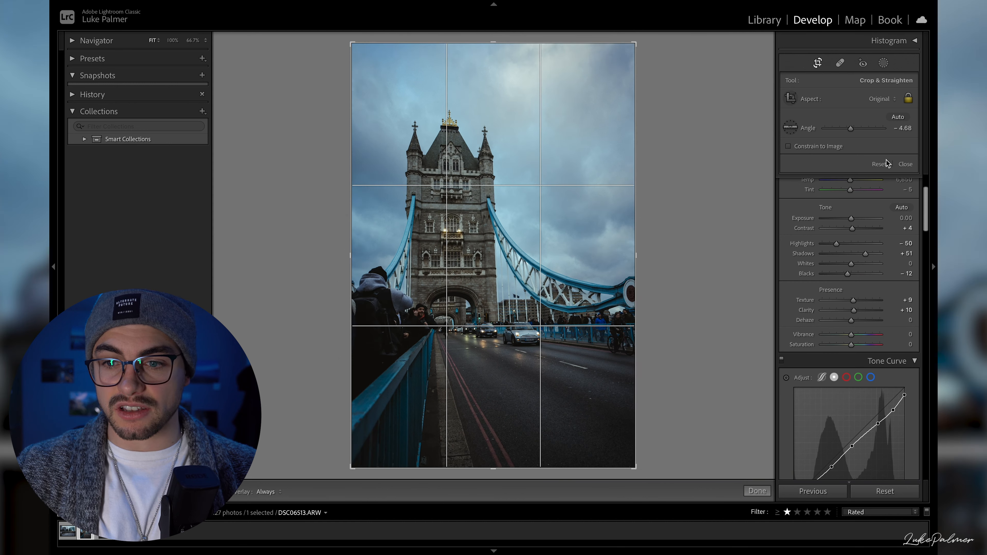
pyautogui.click(898, 117)
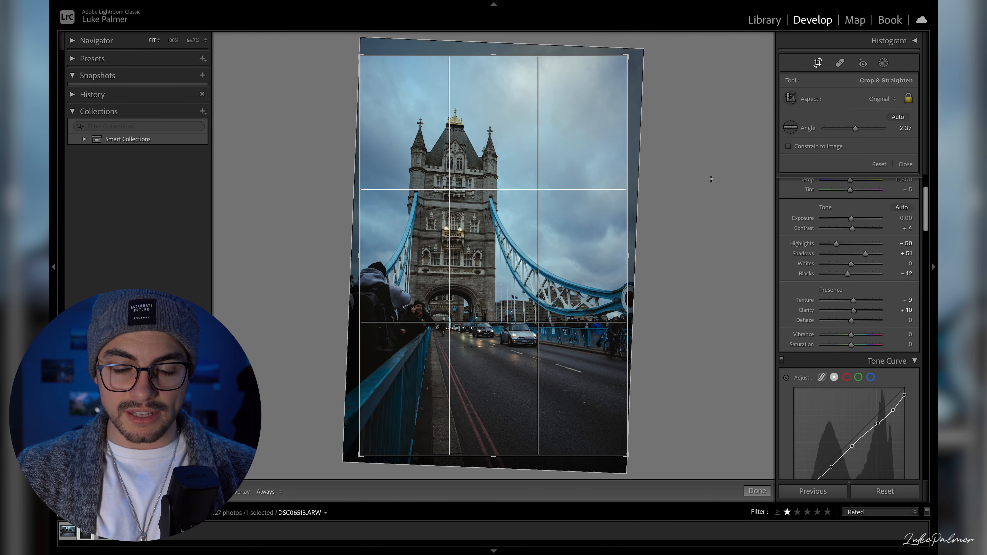
pyautogui.moveTo(615, 189); pyautogui.dragTo(614, 185)
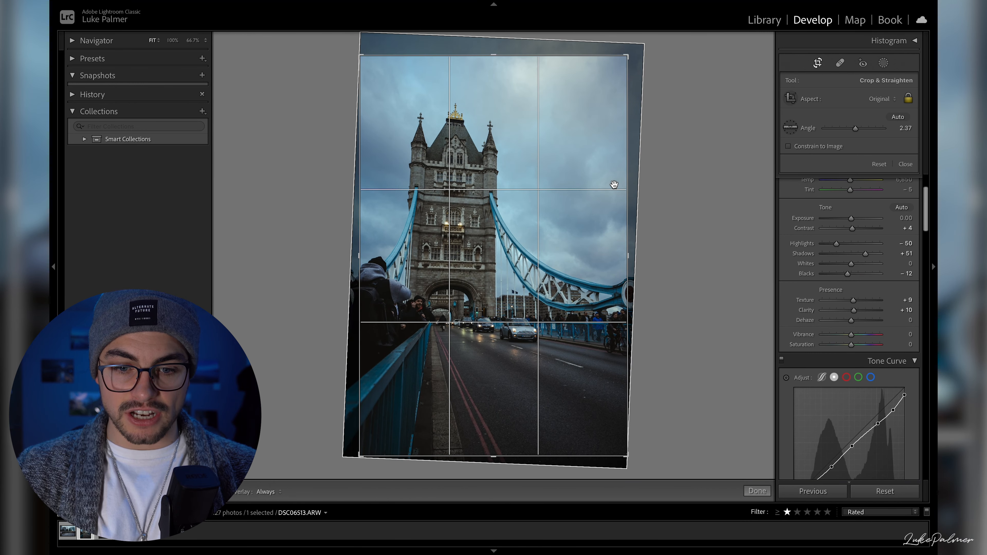
pyautogui.press('Return')
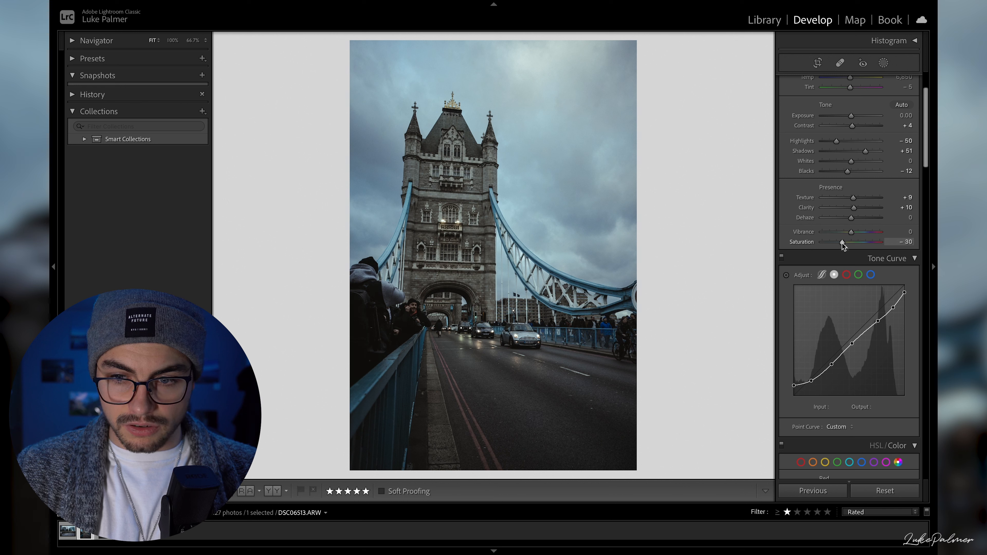
# - Reduce overall saturation to −30, and set the luminance to −15 for blue, +29 for yellow and +35 for orange
pyautogui.scroll(-10, 816, 334)
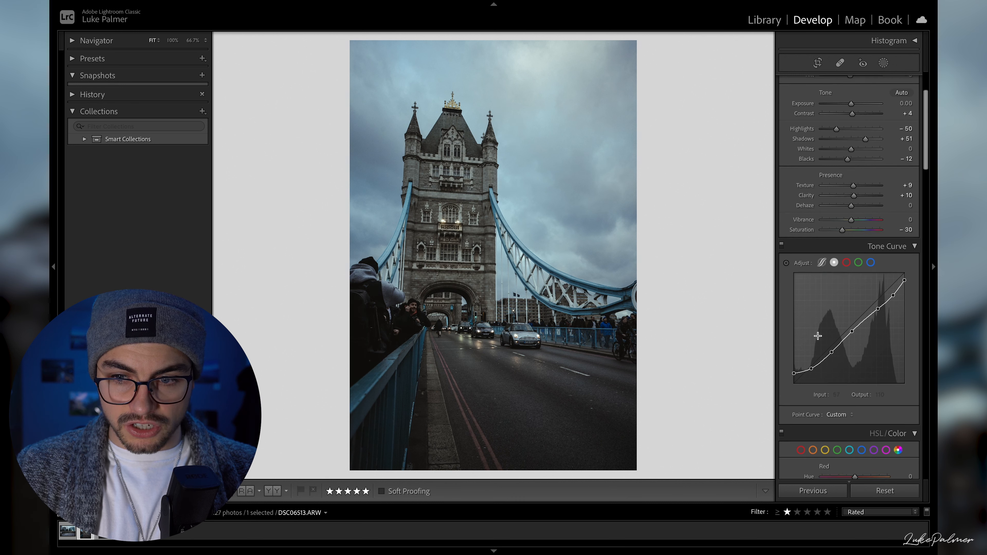
pyautogui.moveTo(854, 408)
pyautogui.mouseDown()
pyautogui.moveTo(843, 408)
pyautogui.moveTo(853, 411)
pyautogui.mouseUp()
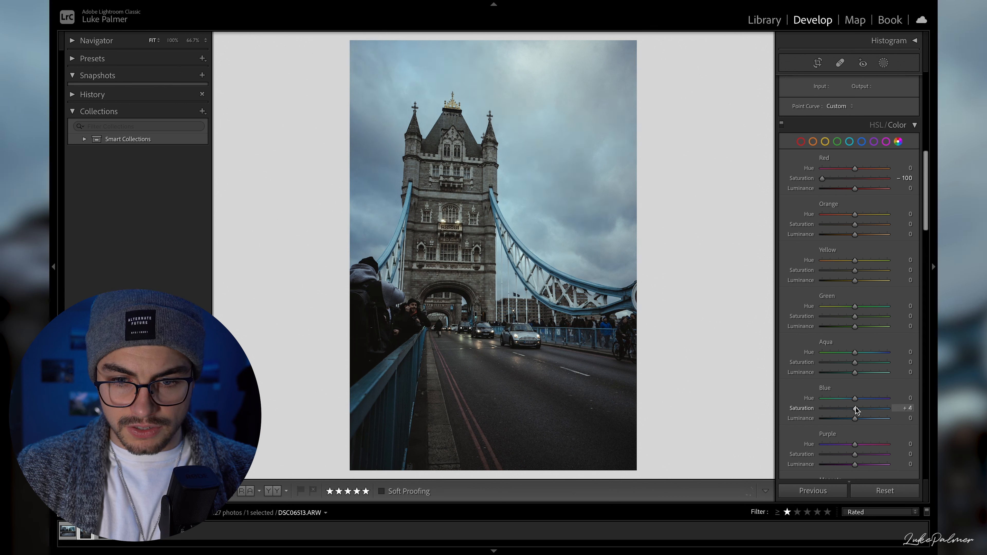
pyautogui.moveTo(854, 416); pyautogui.dragTo(851, 425)
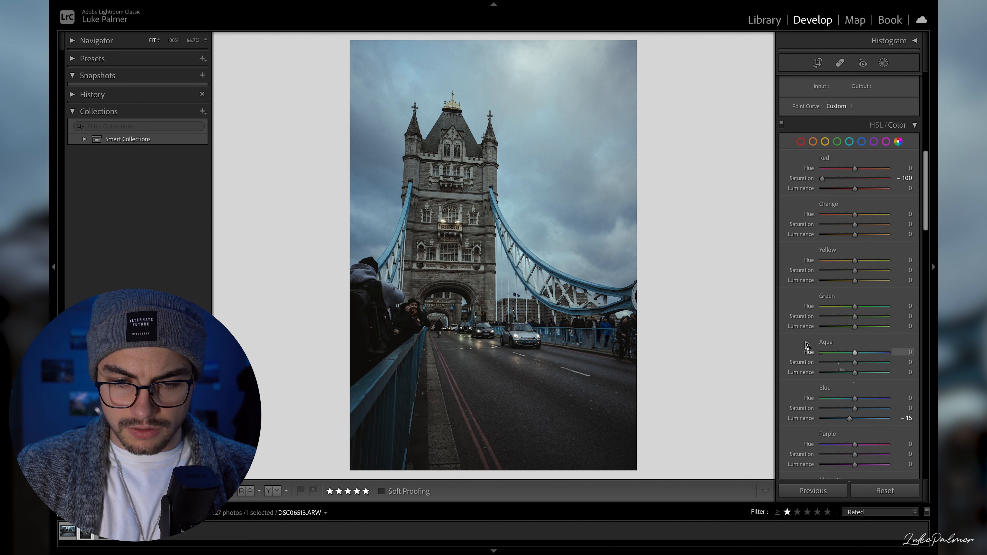
pyautogui.scroll(-4, 811, 346)
pyautogui.scroll(3, 835, 346)
pyautogui.moveTo(855, 255); pyautogui.dragTo(864, 255)
pyautogui.moveTo(854, 209); pyautogui.dragTo(874, 214)
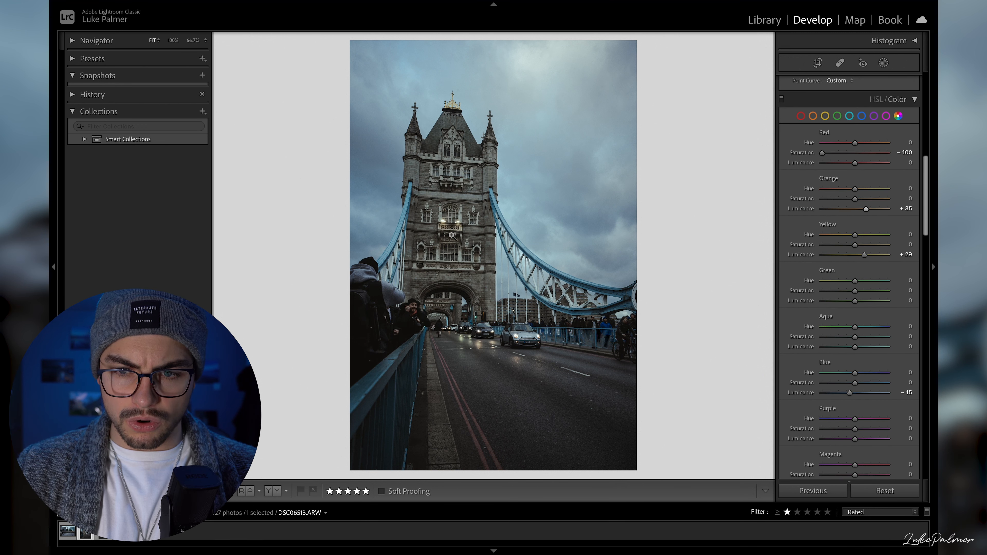
# - Try raising the green luminance to +99, and reset it to 0
pyautogui.scroll(-1, 800, 392)
pyautogui.moveTo(854, 297); pyautogui.dragTo(889, 298)
pyautogui.doubleClick(885, 299)
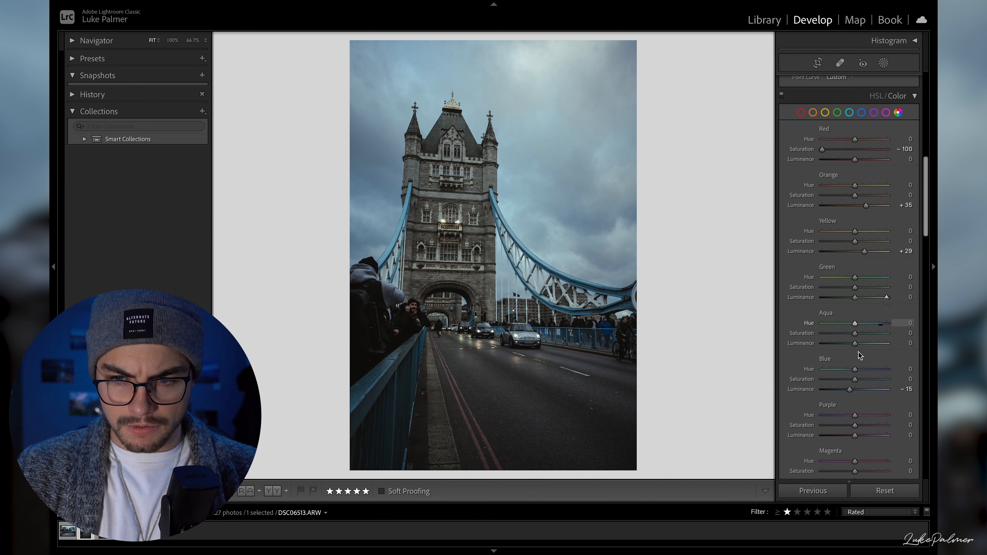
# - Set the blue luminance to +45, and test extreme purple and magenta luminance values, resetting both to 0
pyautogui.moveTo(850, 390); pyautogui.dragTo(868, 415)
pyautogui.scroll(-3, 864, 428)
pyautogui.moveTo(856, 378); pyautogui.dragTo(937, 388)
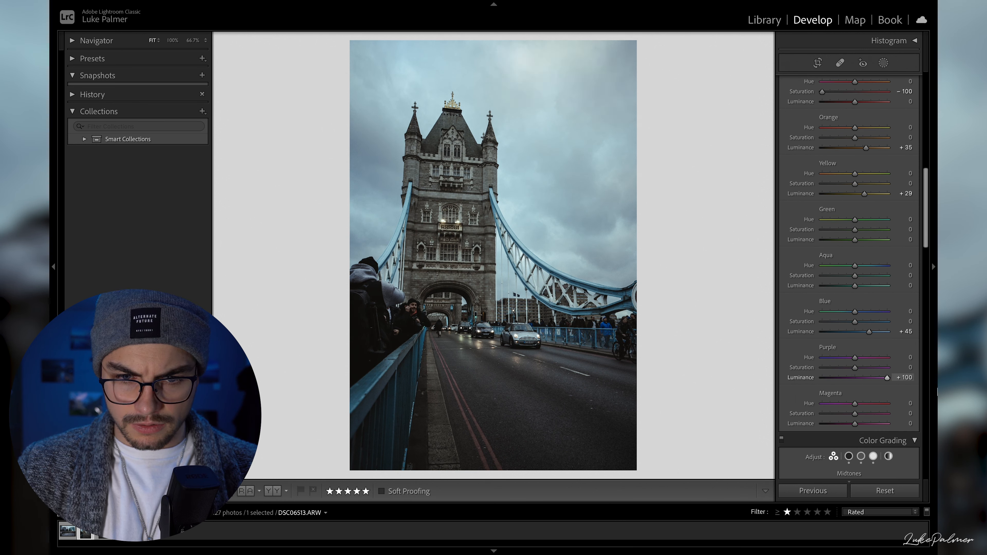
pyautogui.doubleClick(887, 377)
pyautogui.moveTo(855, 423); pyautogui.dragTo(761, 426)
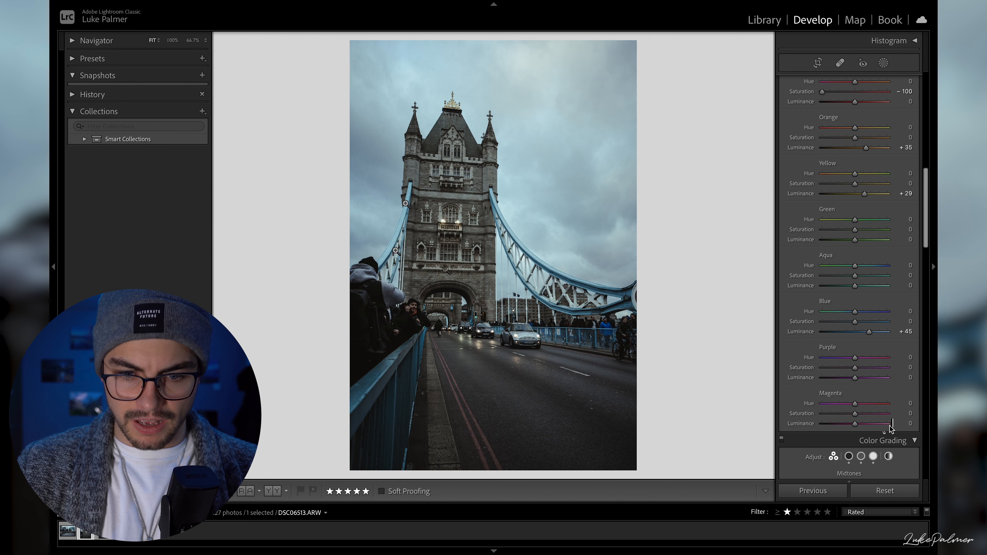
# - Add a midtone point to the tone curve by sampling the tower stonework, placing it at input 121 and output 108
pyautogui.scroll(-2, 849, 253)
pyautogui.scroll(15, 849, 253)
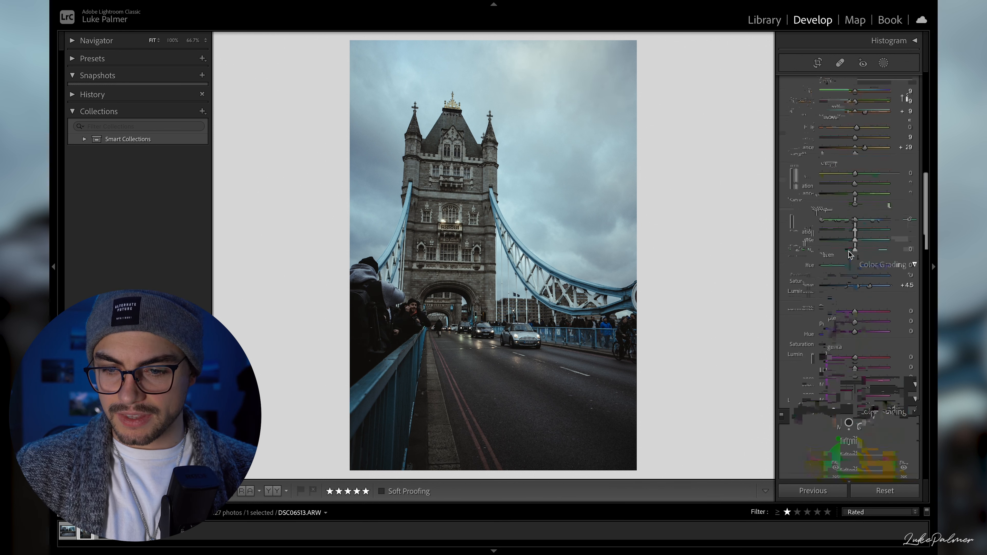
pyautogui.scroll(5, 843, 231)
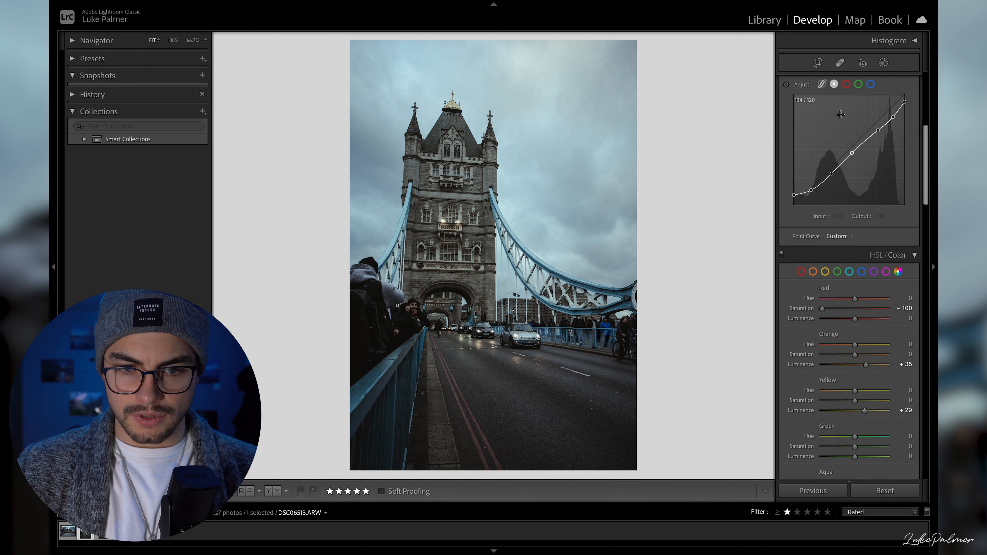
pyautogui.click(786, 140)
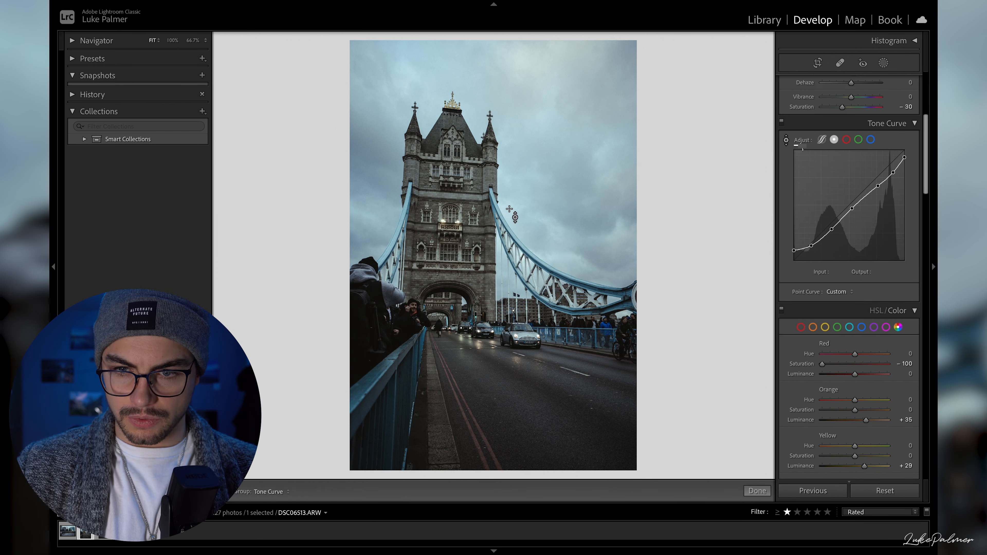
pyautogui.moveTo(479, 217); pyautogui.dragTo(479, 204)
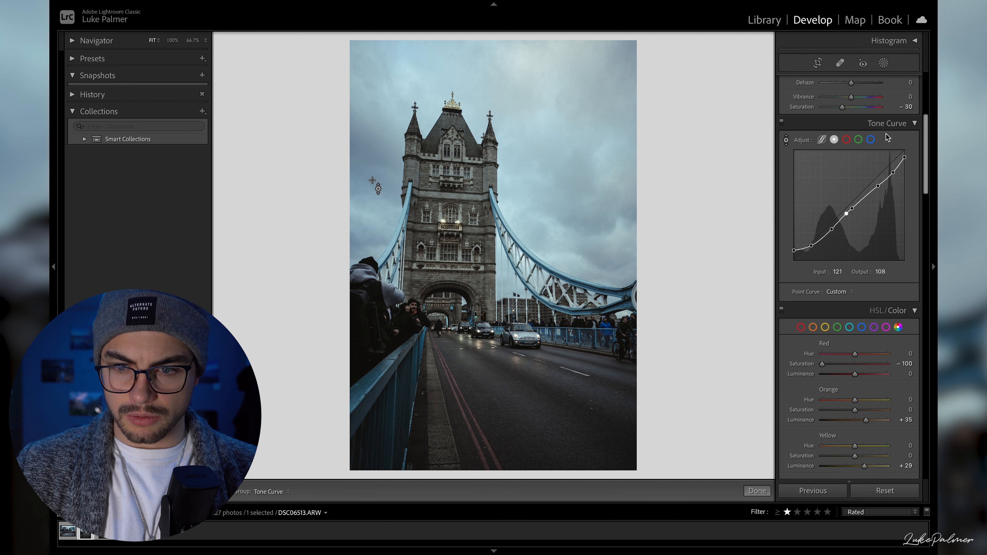
pyautogui.click(786, 140)
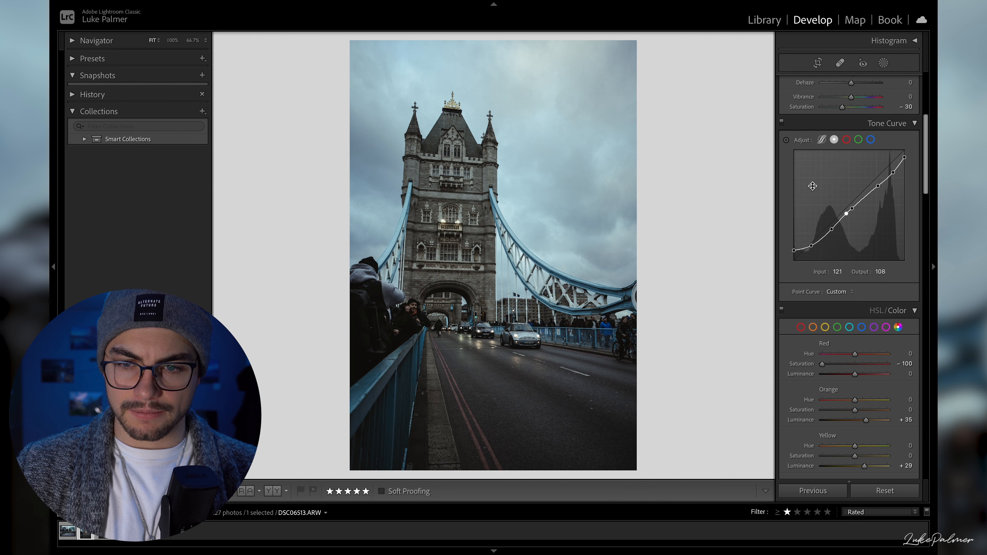
# - Compare the regraded Tower Bridge photo with its unedited original
pyautogui.scroll(2, 820, 251)
pyautogui.scroll(4, 820, 251)
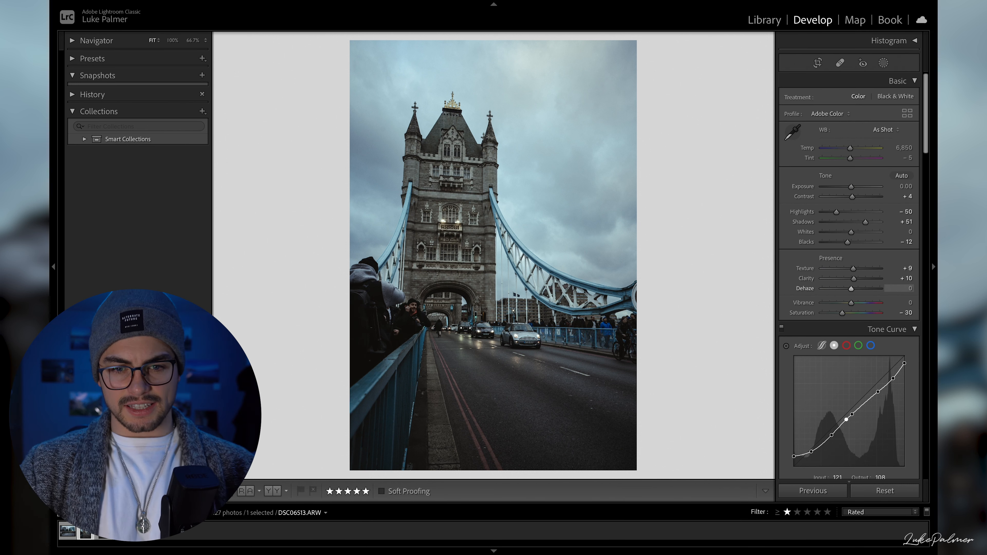
pyautogui.press('\\')
pyautogui.press('\\')
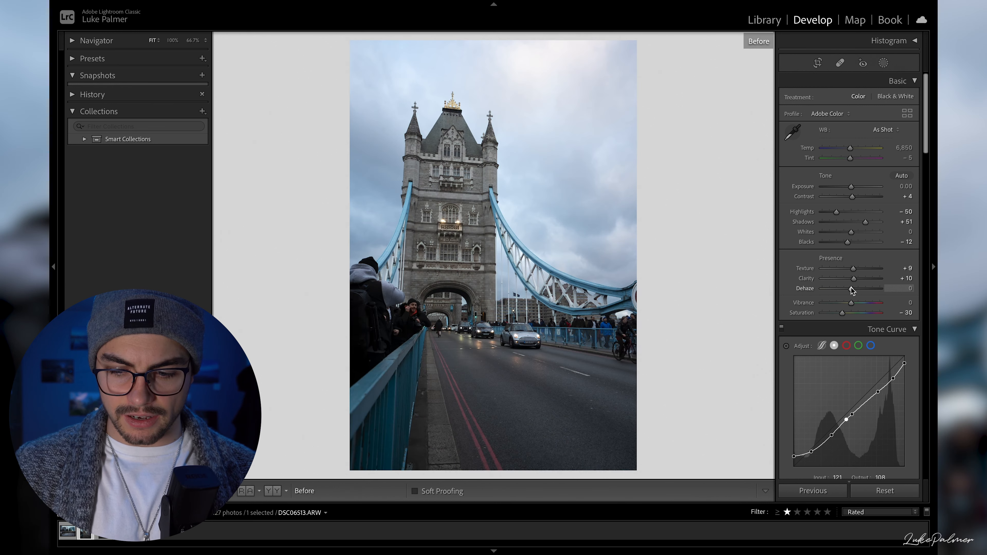
pyautogui.press('\\')
pyautogui.press('\\')
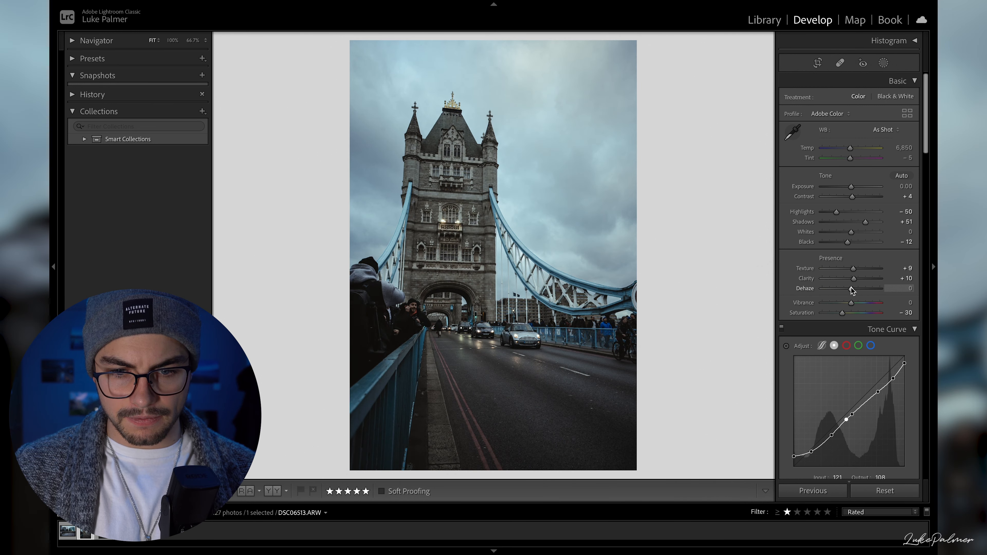
# - Set shadows to +67 and highlights to −61, and add a linear gradient mask from the photo's top edge down to the tower's arch
pyautogui.moveTo(866, 223); pyautogui.dragTo(832, 215)
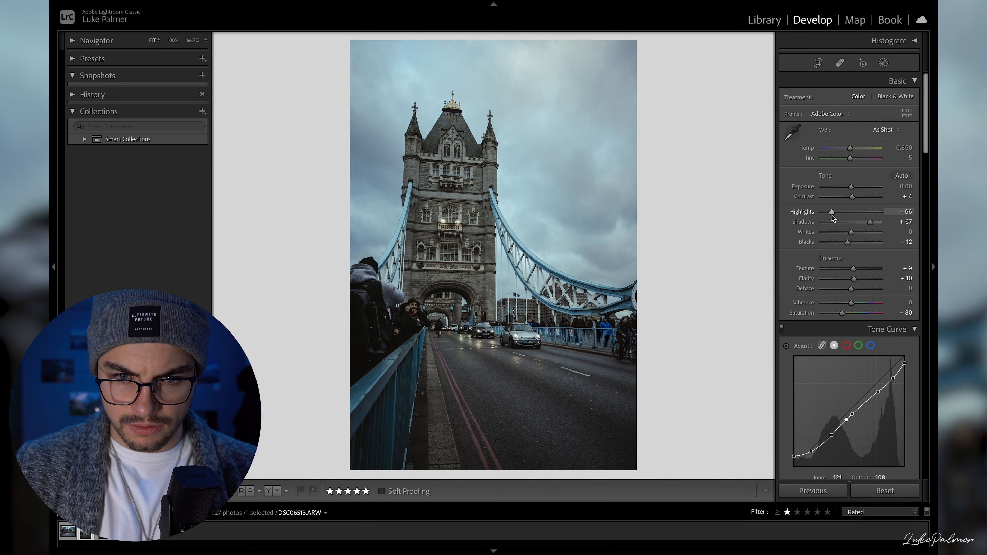
pyautogui.click(883, 63)
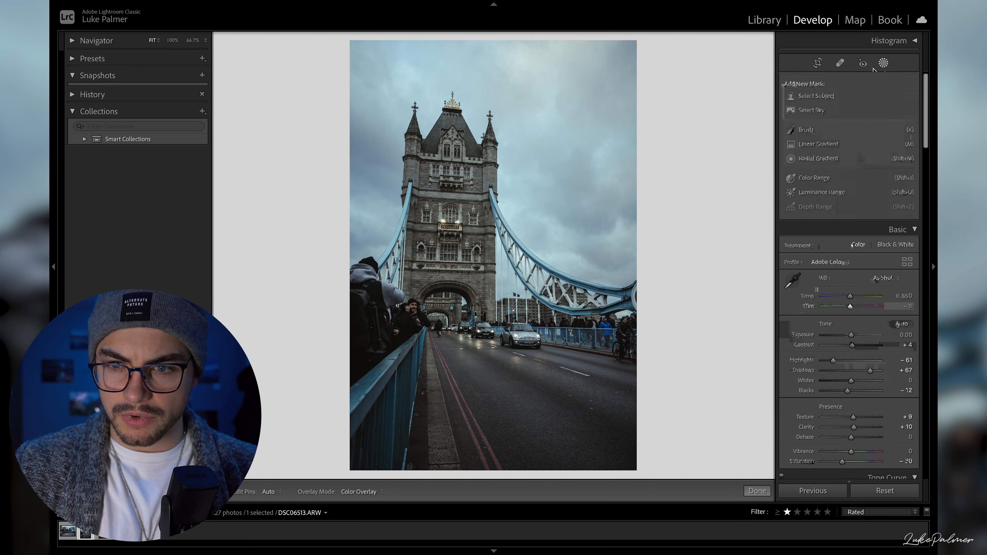
pyautogui.click(818, 145)
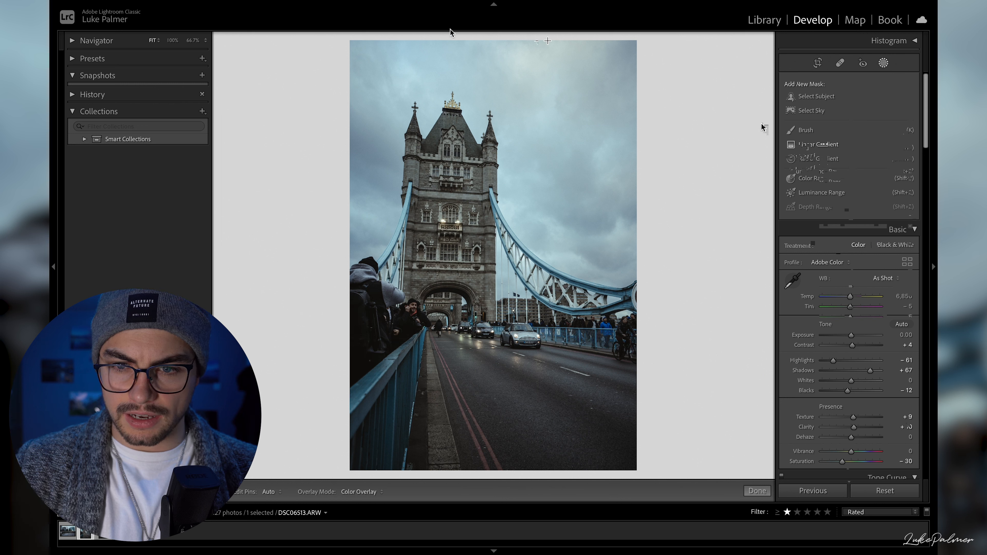
pyautogui.moveTo(474, 35); pyautogui.dragTo(475, 283)
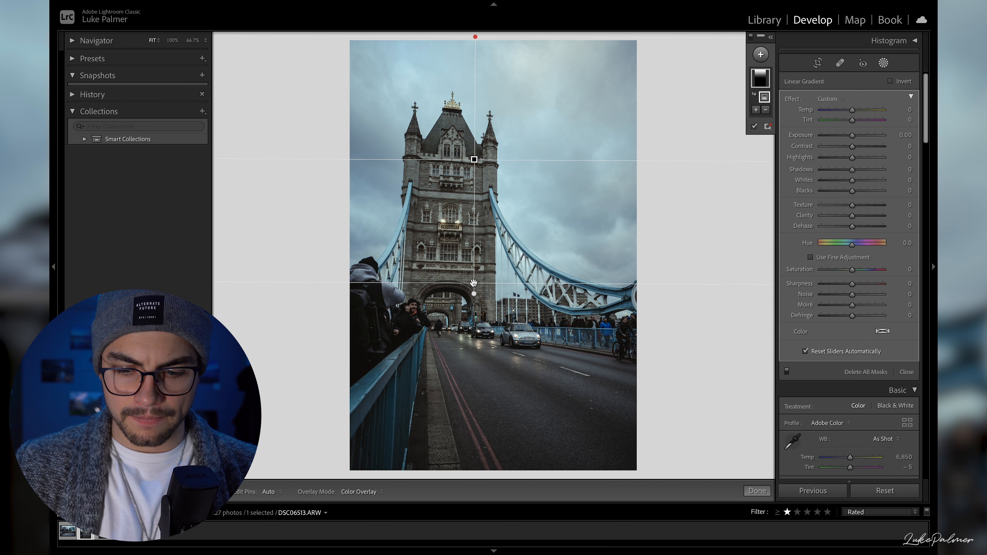
# - Set the sky gradient's highlights to −69 and contrast to −14, and close the masking tool
pyautogui.click(834, 157)
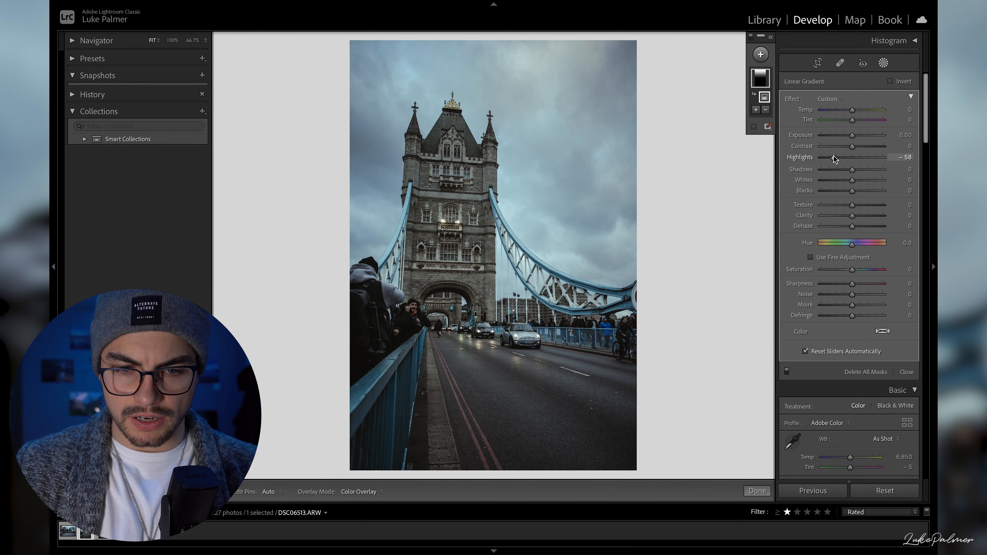
pyautogui.moveTo(834, 159)
pyautogui.mouseDown()
pyautogui.moveTo(830, 166)
pyautogui.moveTo(844, 147)
pyautogui.moveTo(869, 150)
pyautogui.moveTo(848, 152)
pyautogui.mouseUp()
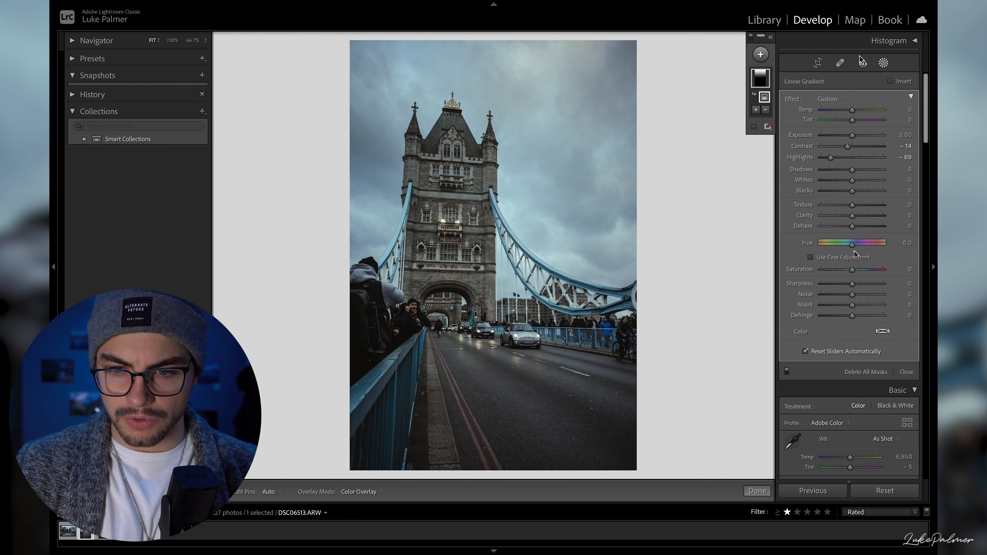
pyautogui.click(883, 63)
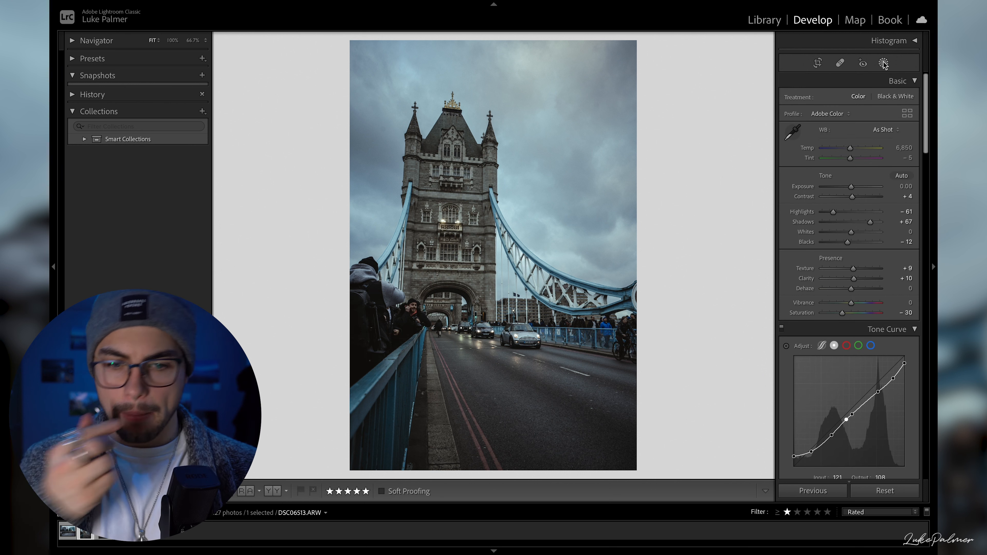
# - Compare the new edit with the original and an earlier history state, and return to the latest contrast adjustment state
pyautogui.press('\\')
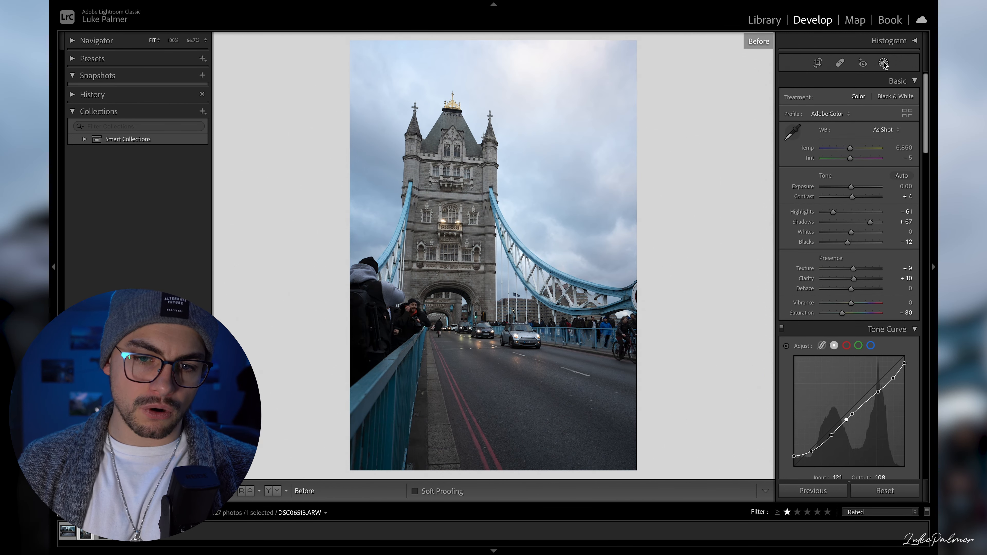
pyautogui.press('\\')
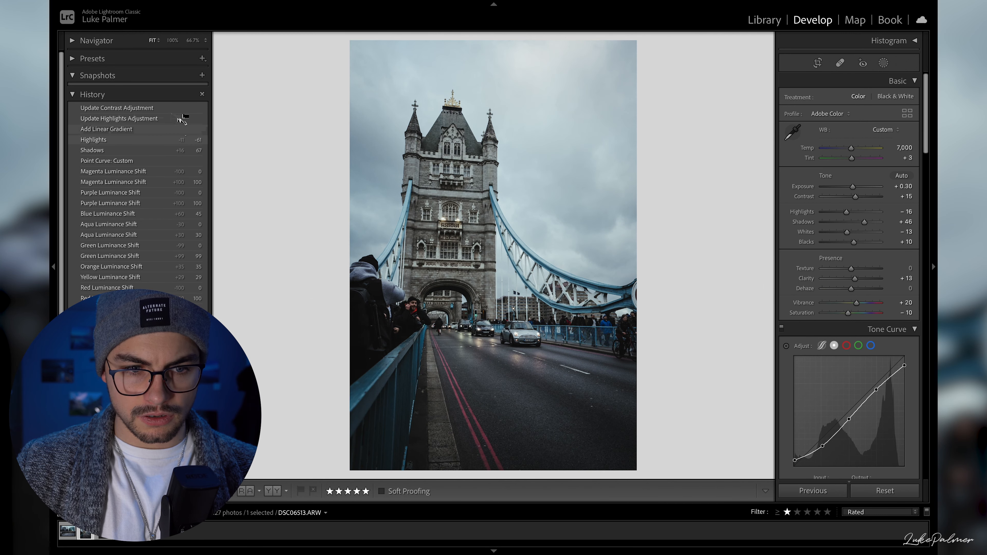
pyautogui.click(170, 109)
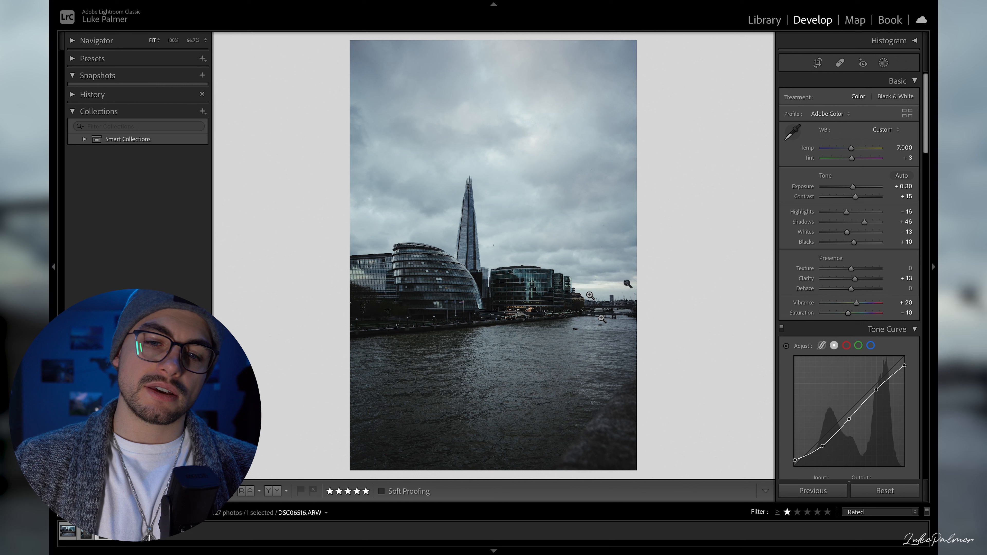
# - Open the photo DSC06516.ARW, inspect the riverside buildings up close, and view its unedited version for comparison
pyautogui.click(467, 259)
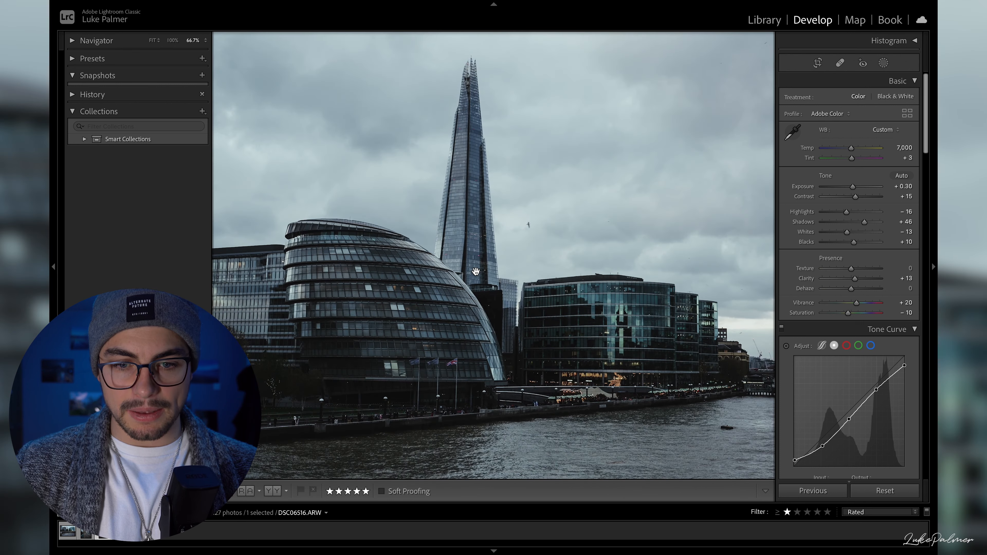
pyautogui.click(476, 273)
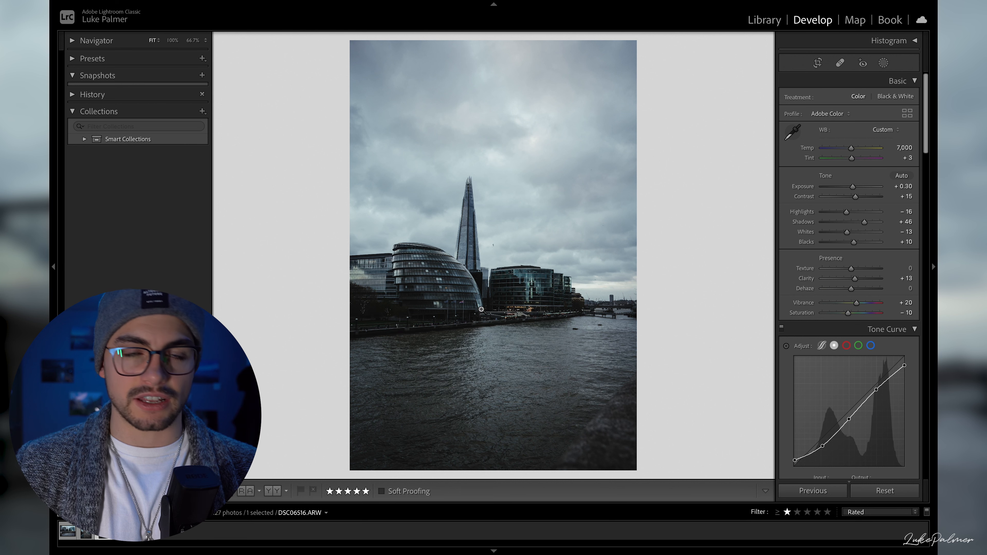
pyautogui.press('\\')
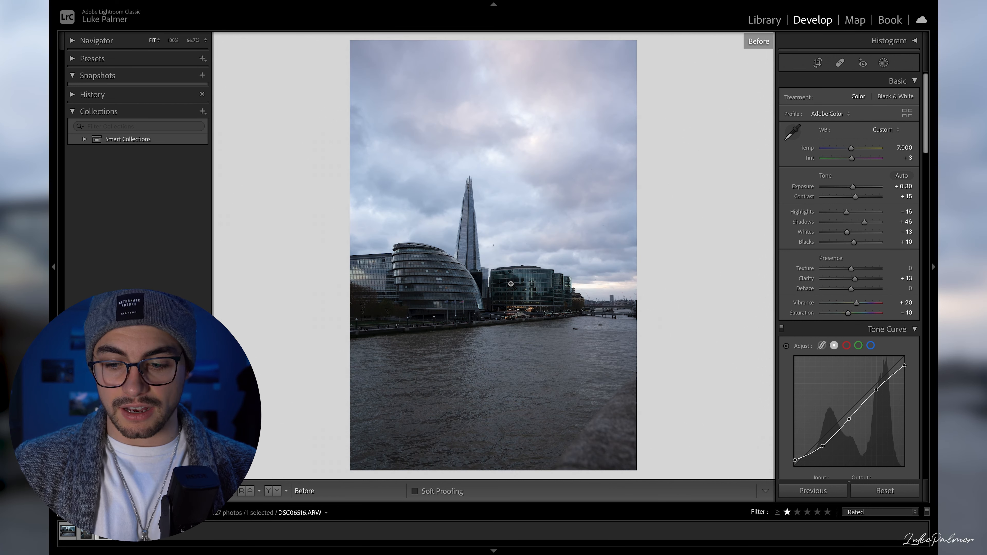
# - Compare the edited riverside photo with its original version, and return to the edited view
pyautogui.press('\\')
pyautogui.press('\\')
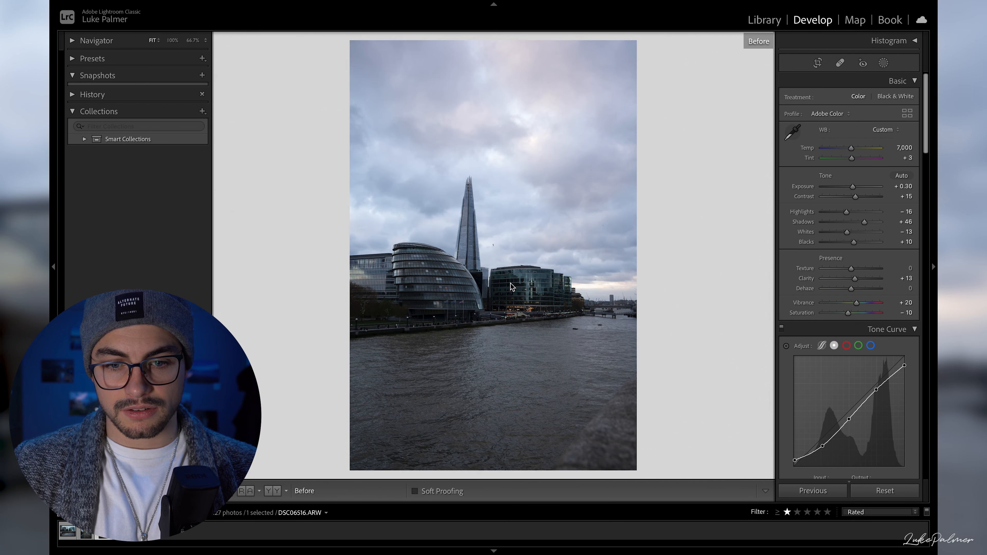
pyautogui.press('\\')
pyautogui.press('\\')
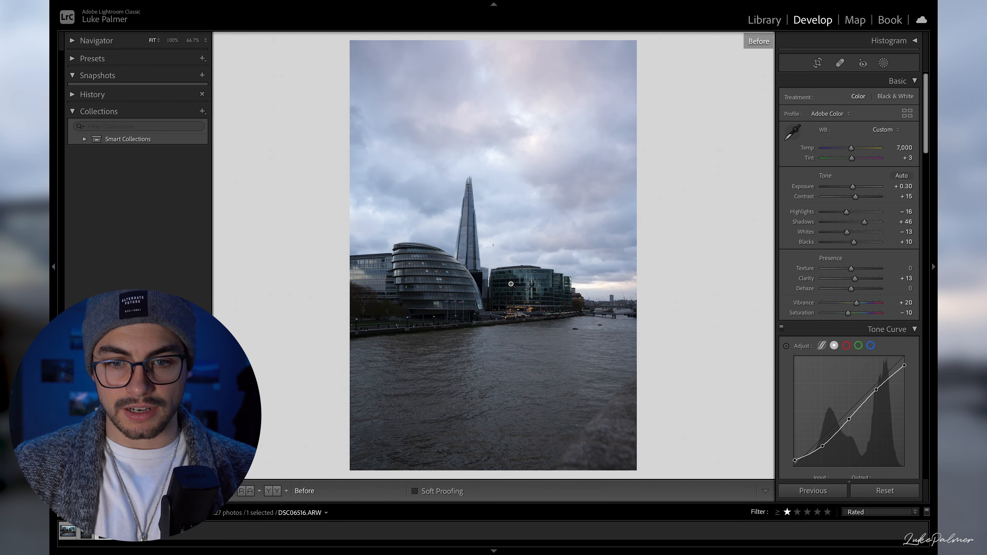
pyautogui.press('\\')
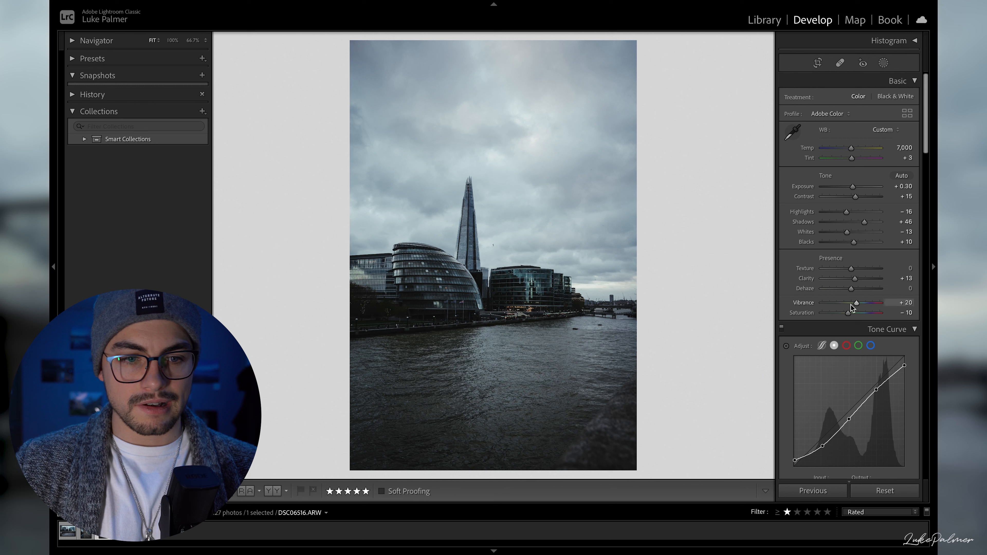
# - Apply the previous photo's settings to DSC06516.ARW and reset the inherited crop
pyautogui.click(828, 492)
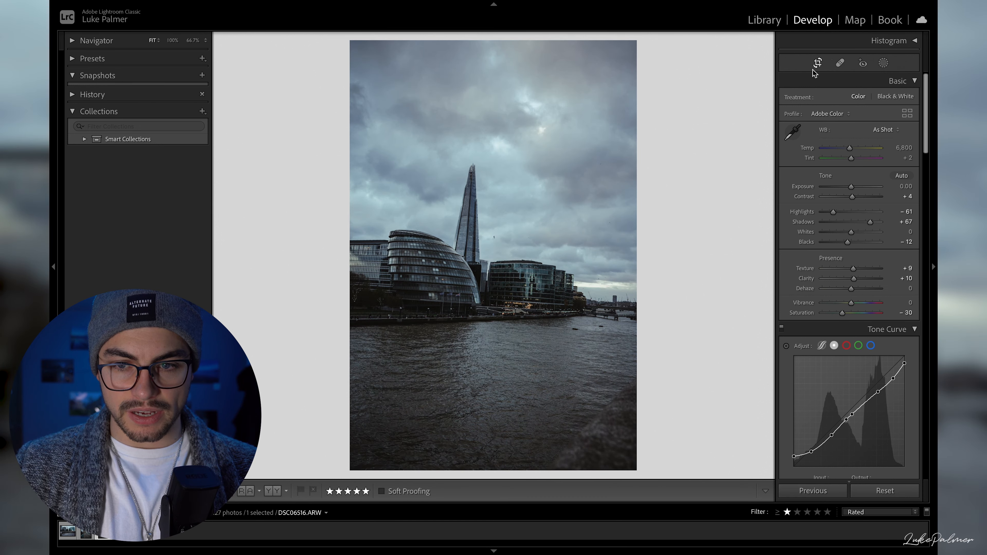
pyautogui.click(817, 62)
pyautogui.click(882, 164)
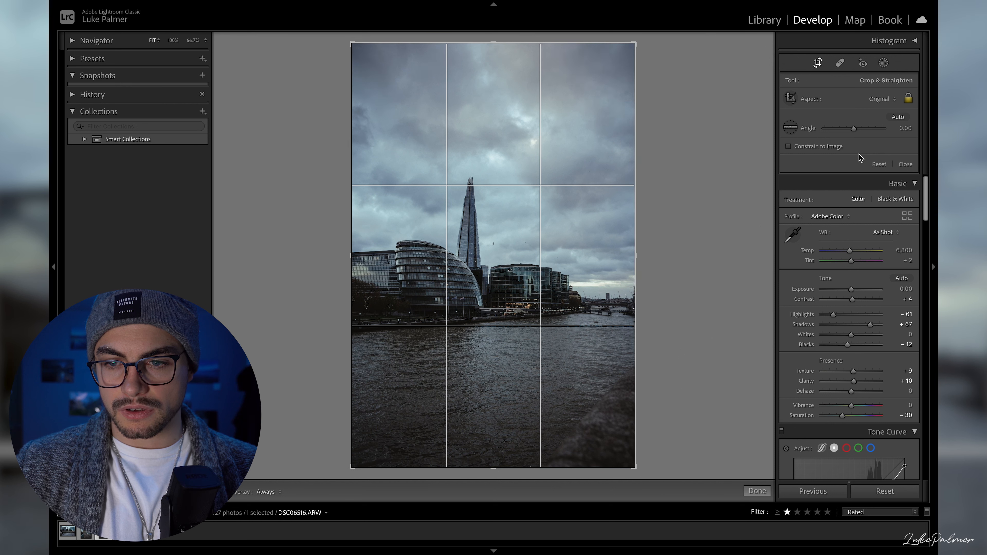
pyautogui.click(898, 117)
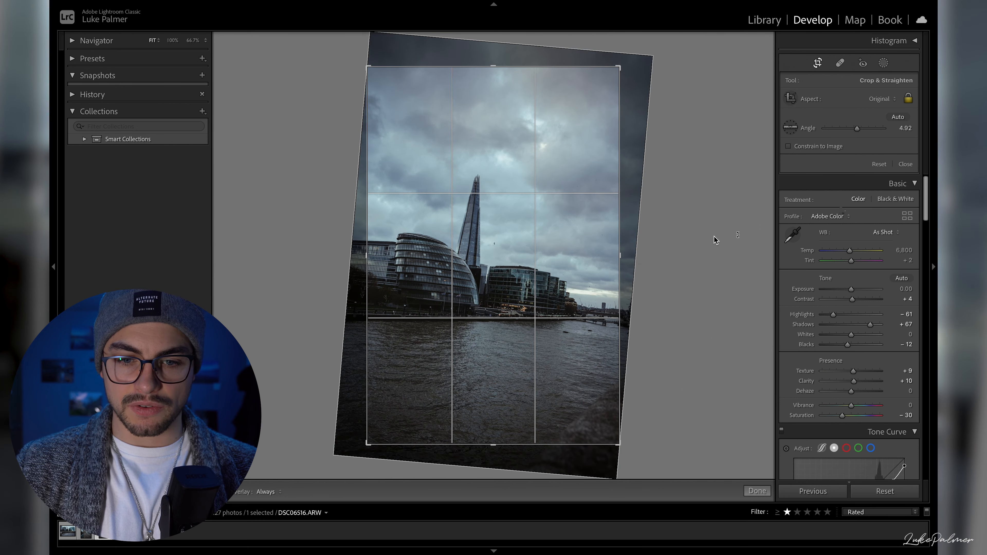
pyautogui.click(881, 166)
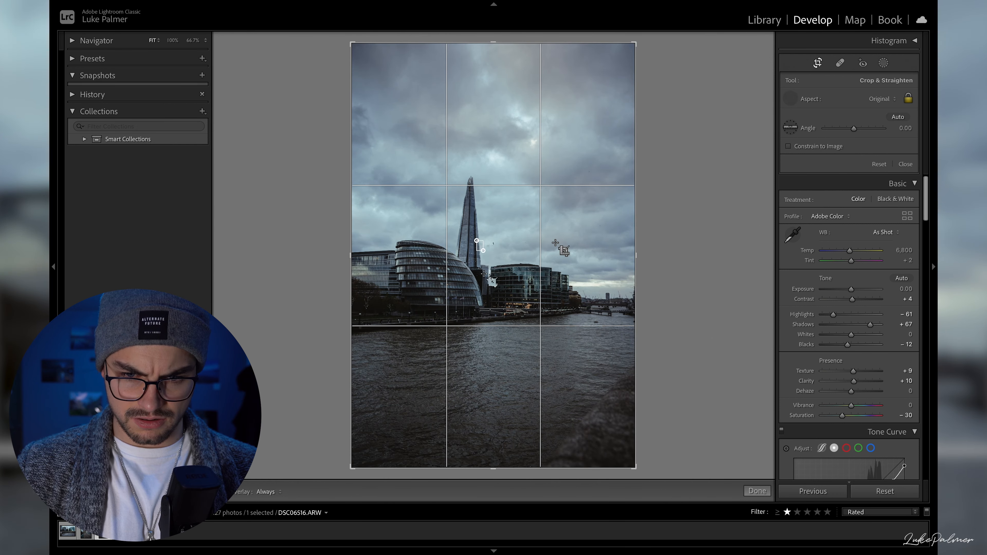
pyautogui.click(481, 247)
pyautogui.hotkey('ctrl', 'z')
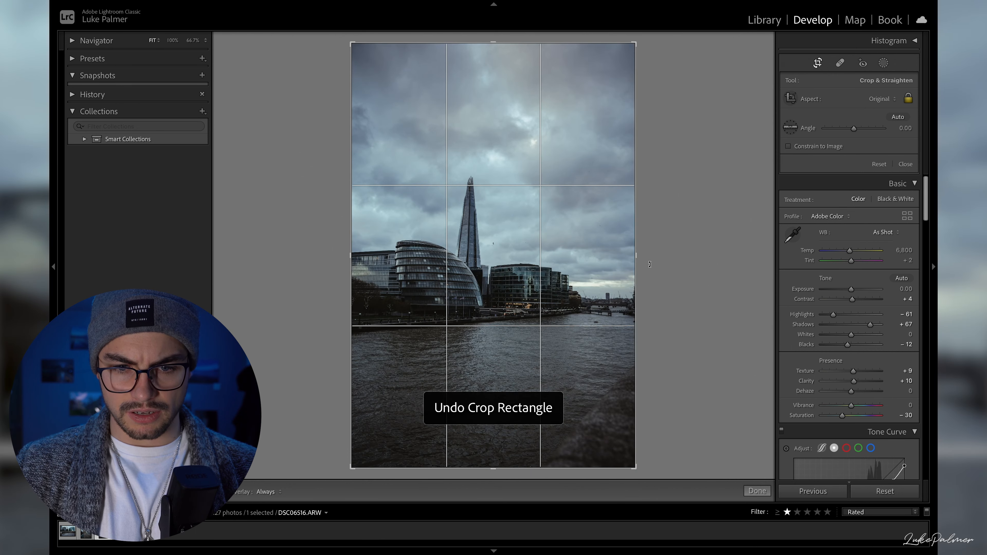
# - Crop the photo tighter at its original aspect, trimming mainly the river and the sky beside the buildings, and apply the crop
pyautogui.moveTo(632, 470); pyautogui.dragTo(611, 448)
pyautogui.moveTo(672, 362); pyautogui.dragTo(671, 364)
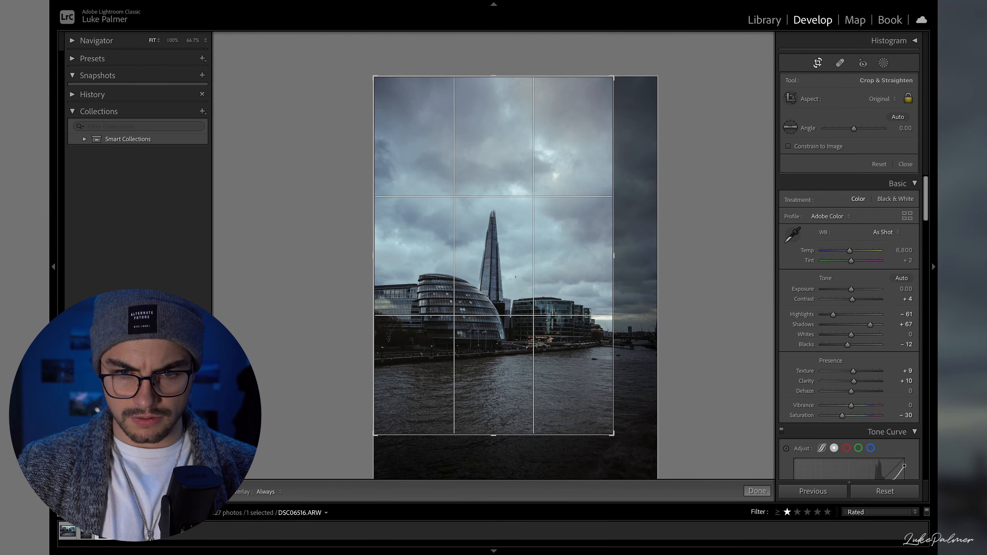
pyautogui.moveTo(589, 375); pyautogui.dragTo(594, 348)
pyautogui.press('Return')
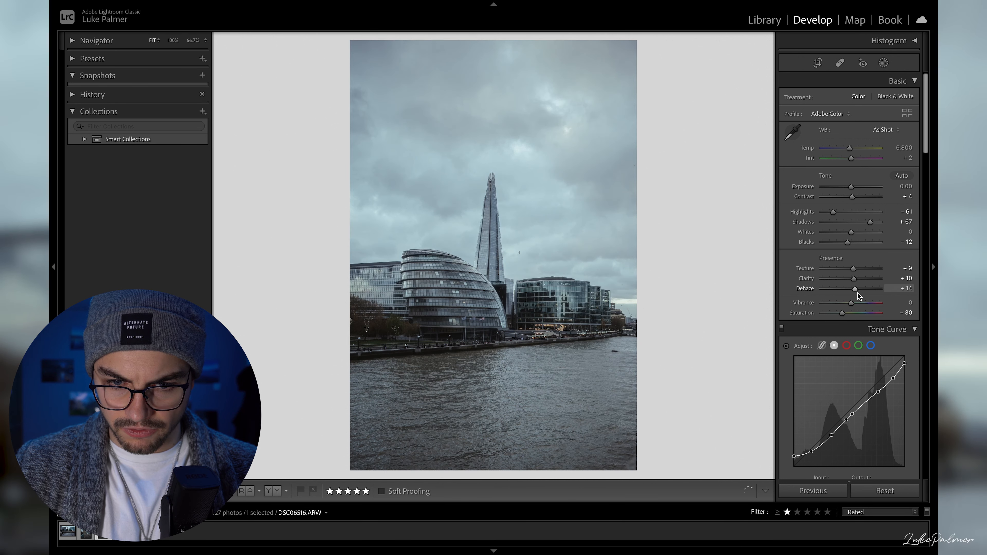
# - Set texture to +19 and reshape the tone curve, lifting the upper highlights and slightly deepening the darkest tones
pyautogui.moveTo(857, 293); pyautogui.dragTo(860, 269)
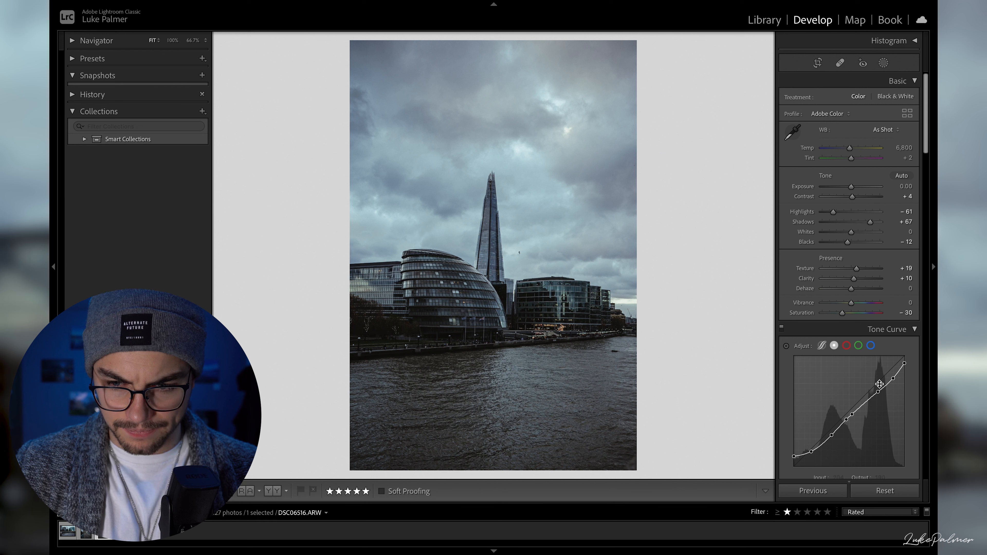
pyautogui.moveTo(893, 377); pyautogui.dragTo(878, 390)
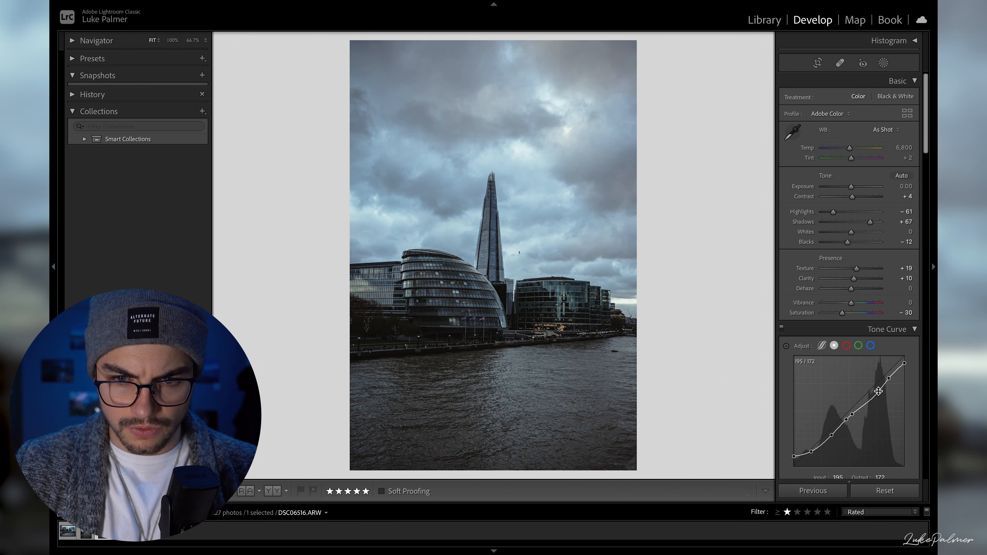
pyautogui.moveTo(812, 452); pyautogui.dragTo(832, 436)
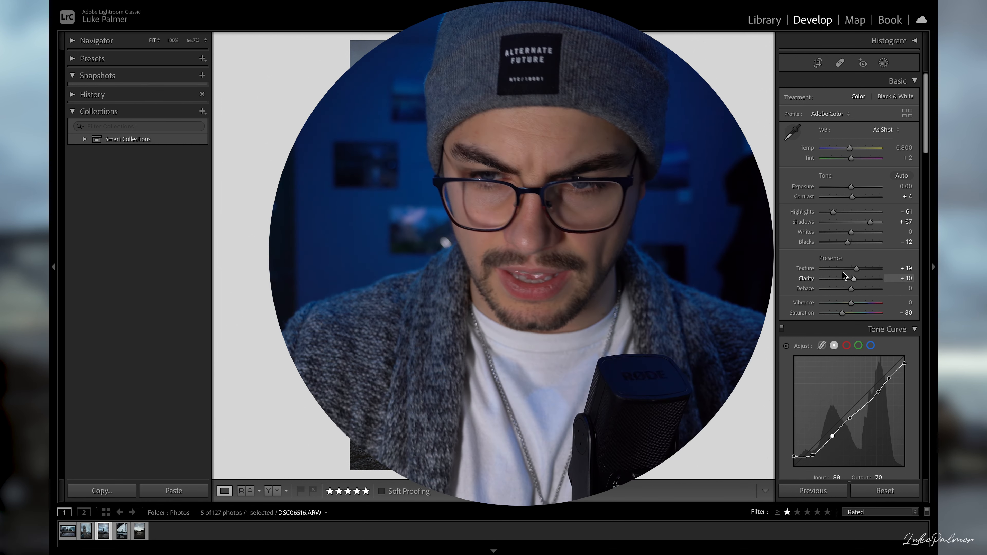
# - Set shadows to +56, blacks to −18 and highlights to −44
pyautogui.moveTo(869, 226); pyautogui.dragTo(842, 247)
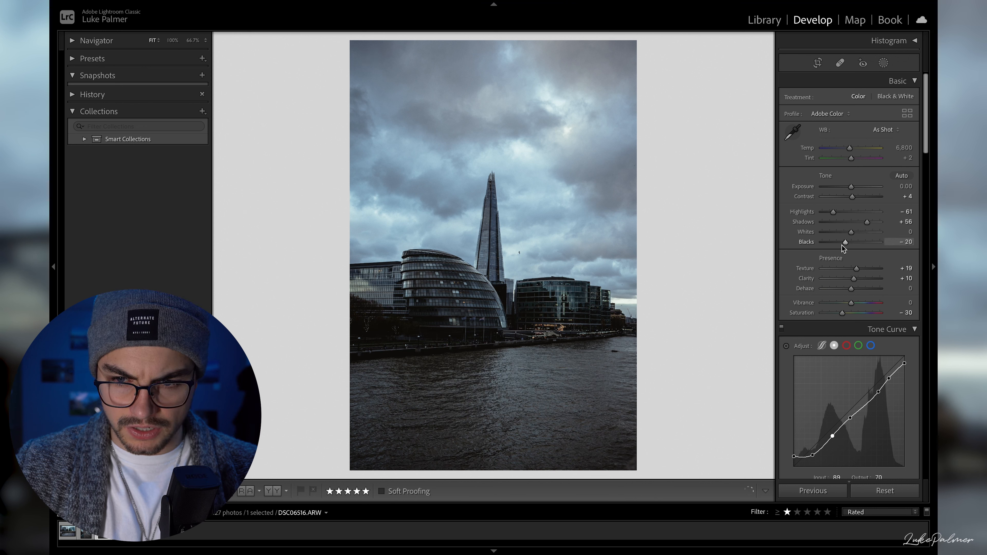
pyautogui.moveTo(833, 211)
pyautogui.mouseDown()
pyautogui.moveTo(843, 217)
pyautogui.moveTo(835, 217)
pyautogui.mouseUp()
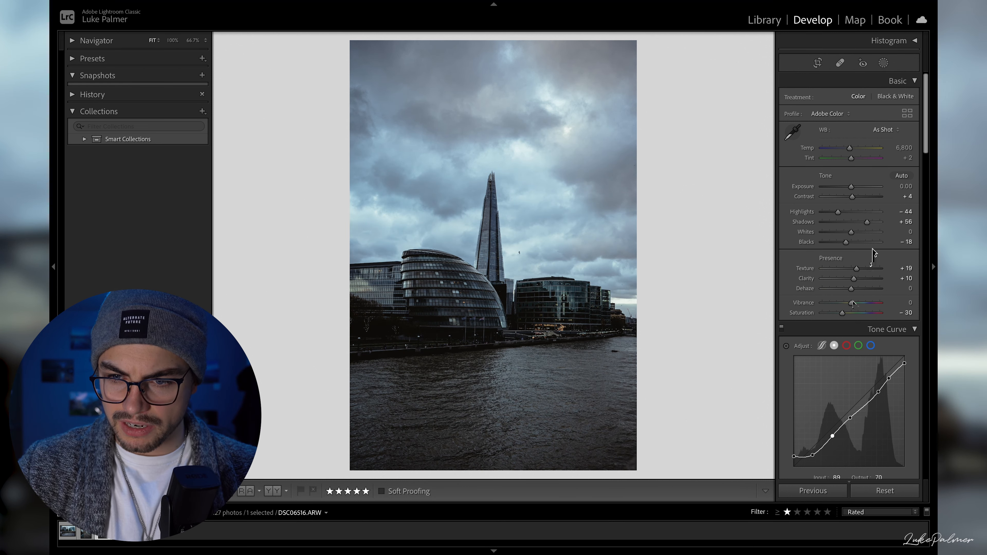
# - Raise the colour saturation of orange to +31, yellow to +18 and red to +23
pyautogui.scroll(-8, 865, 255)
pyautogui.scroll(-4, 852, 307)
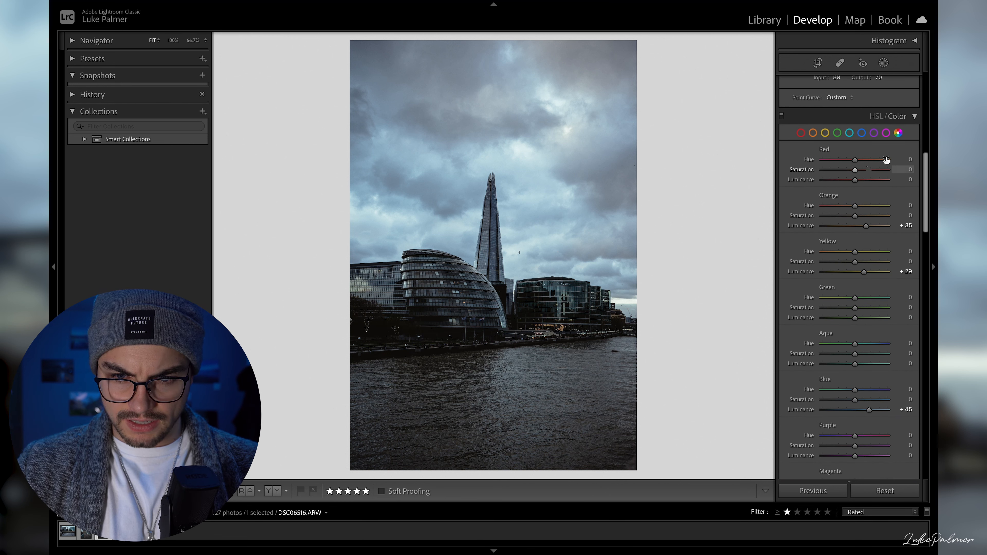
pyautogui.moveTo(855, 215)
pyautogui.mouseDown()
pyautogui.moveTo(875, 221)
pyautogui.moveTo(865, 220)
pyautogui.mouseUp()
pyautogui.moveTo(855, 170); pyautogui.dragTo(862, 174)
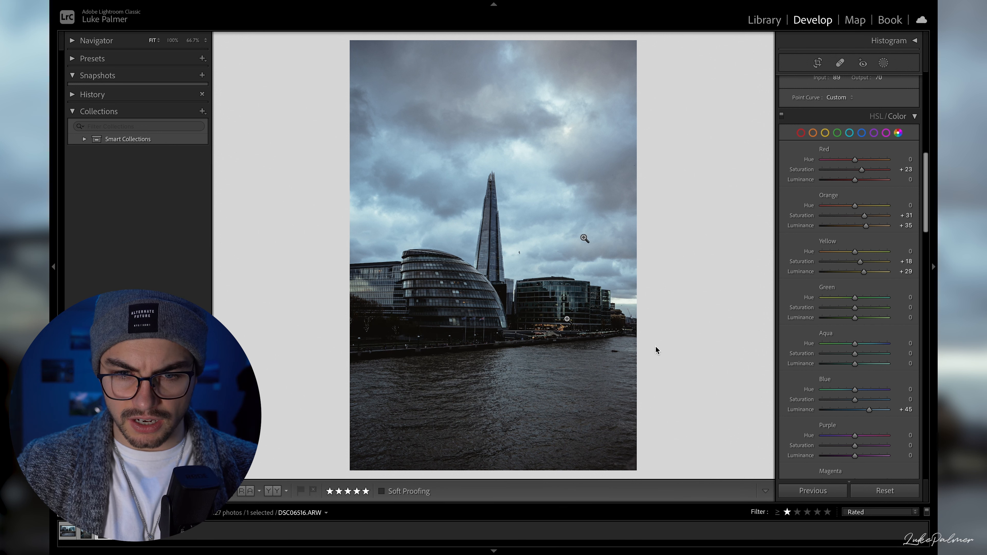
# - Check the buildings up close, and raise the blue luminance to +64
pyautogui.click(546, 290)
pyautogui.click(547, 291)
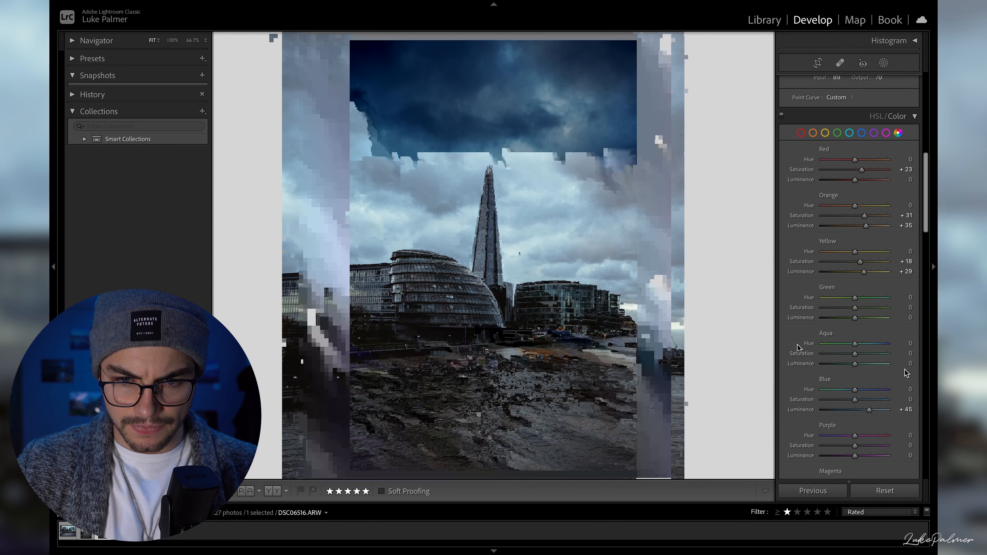
pyautogui.scroll(-8, 878, 374)
pyautogui.moveTo(869, 173)
pyautogui.mouseDown()
pyautogui.moveTo(847, 173)
pyautogui.moveTo(874, 176)
pyautogui.mouseUp()
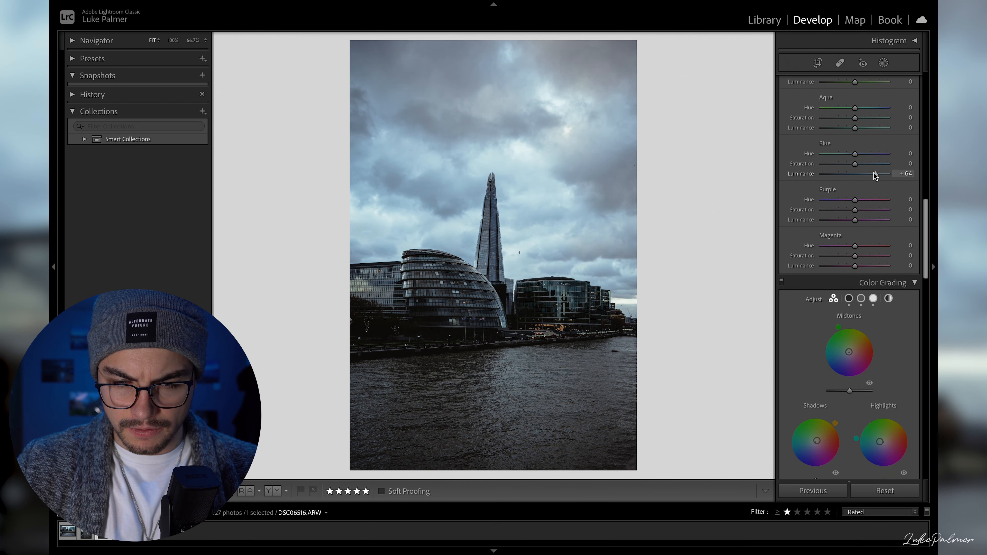
# - Compare the photo with and without its colour grading, leaving the grading enabled
pyautogui.scroll(-3, 874, 233)
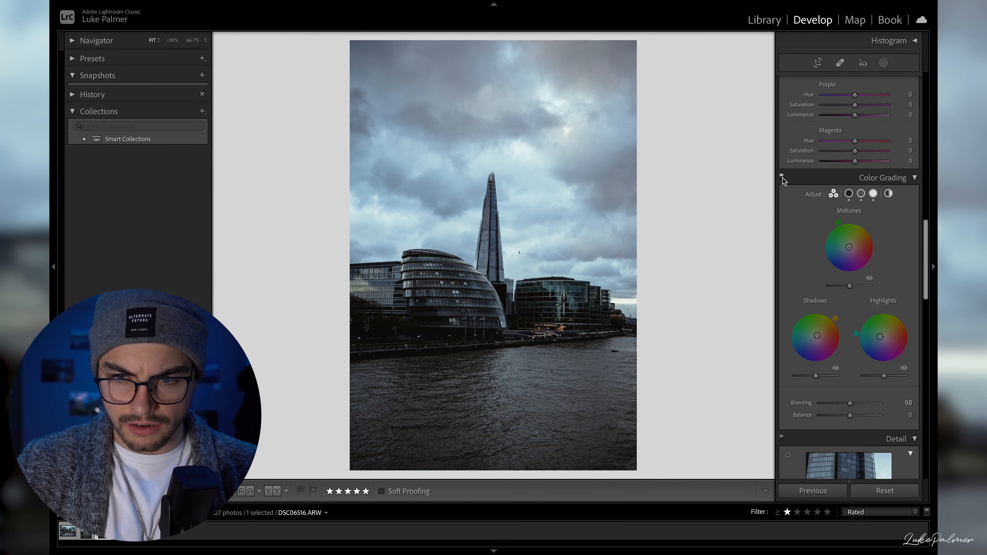
pyautogui.click(782, 176)
pyautogui.click(781, 176)
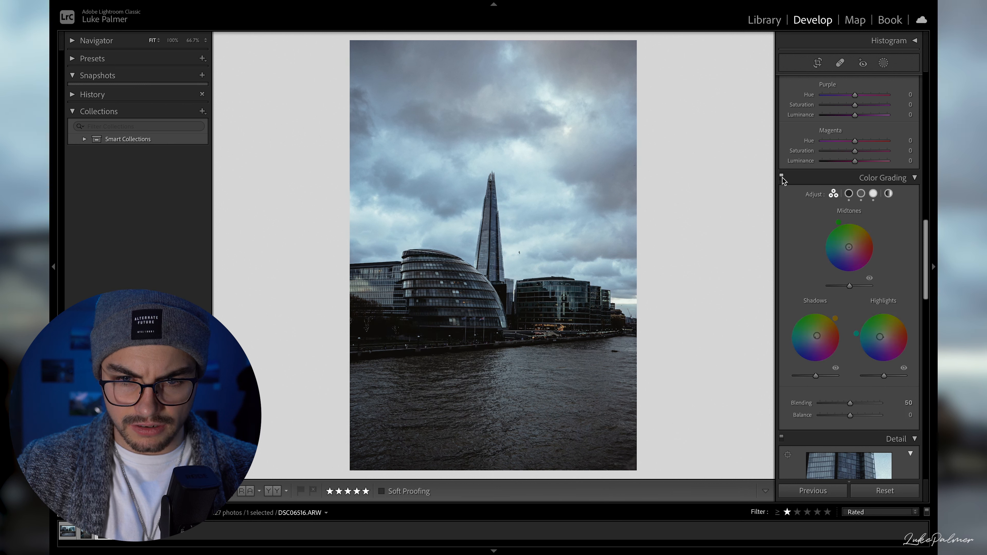
# - Strengthen the post-crop vignette to an amount of −18 with a feather of 90
pyautogui.scroll(-6, 855, 364)
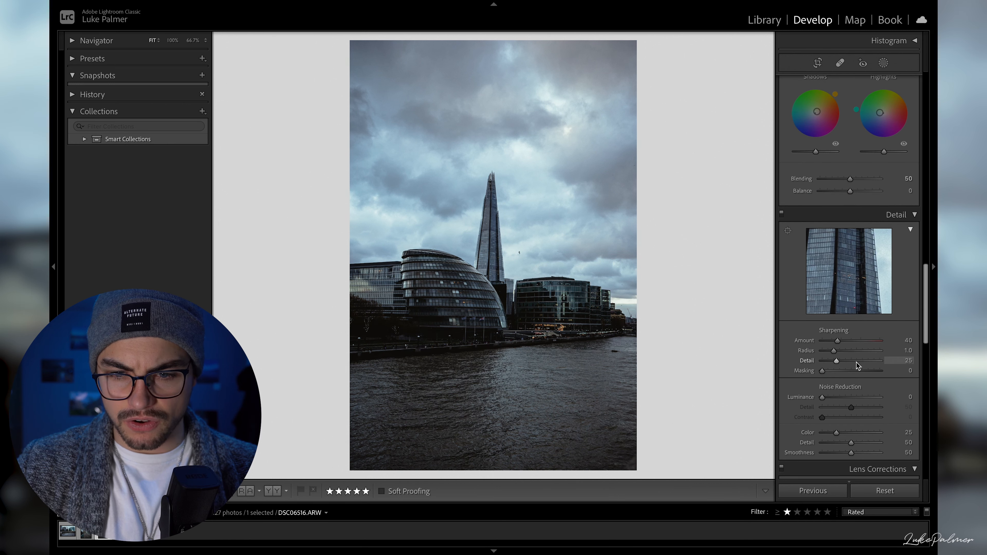
pyautogui.scroll(-8, 847, 385)
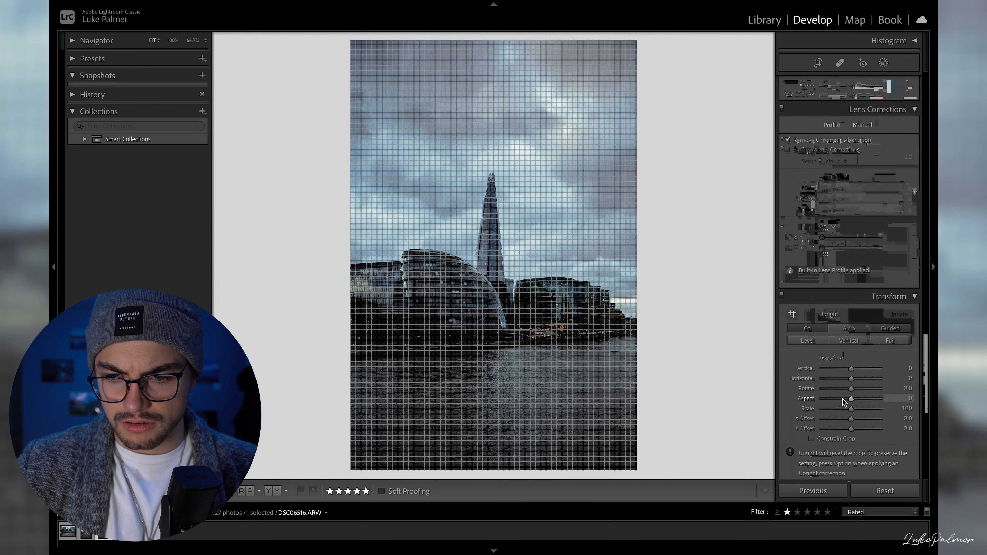
pyautogui.scroll(-5, 842, 400)
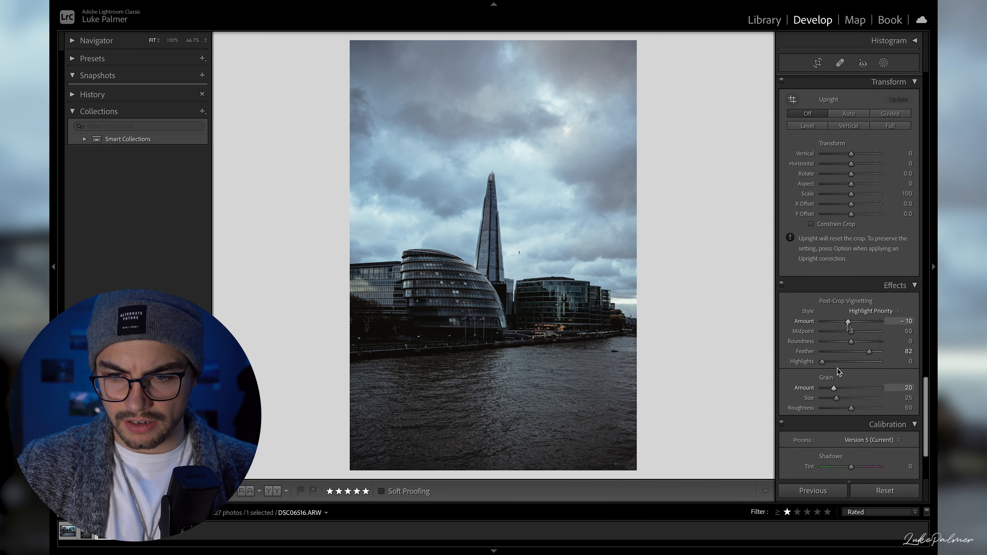
pyautogui.moveTo(849, 324); pyautogui.dragTo(846, 325)
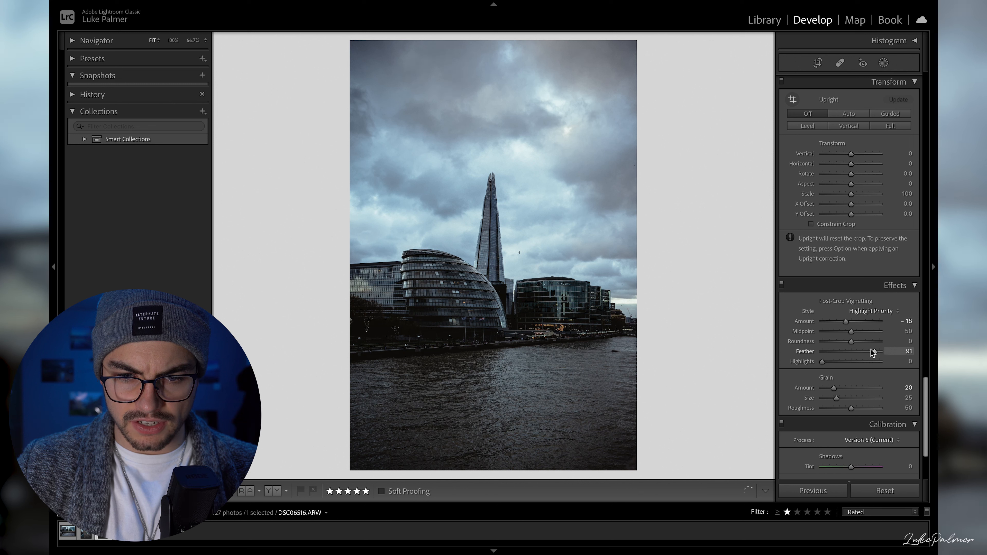
pyautogui.moveTo(865, 351)
pyautogui.mouseDown()
pyautogui.moveTo(841, 353)
pyautogui.moveTo(870, 354)
pyautogui.mouseUp()
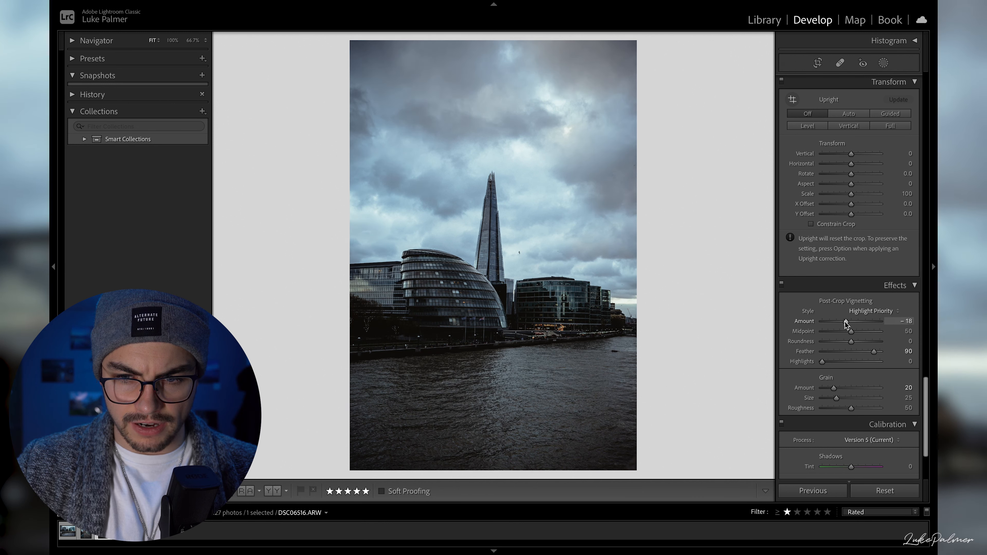
# - Compare the finished riverside edit with its original, and open the photo DSC06521.ARW
pyautogui.scroll(-3, 846, 325)
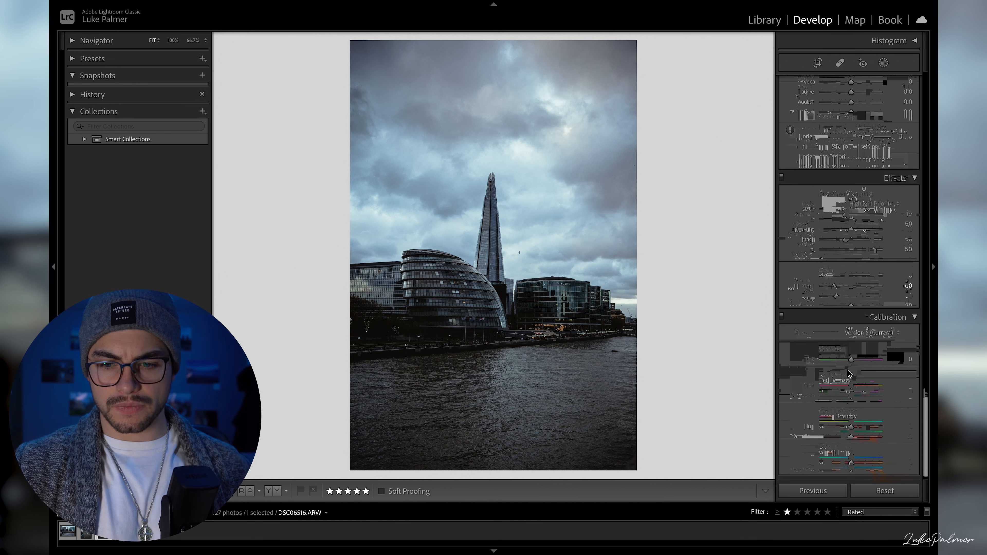
pyautogui.scroll(15, 839, 383)
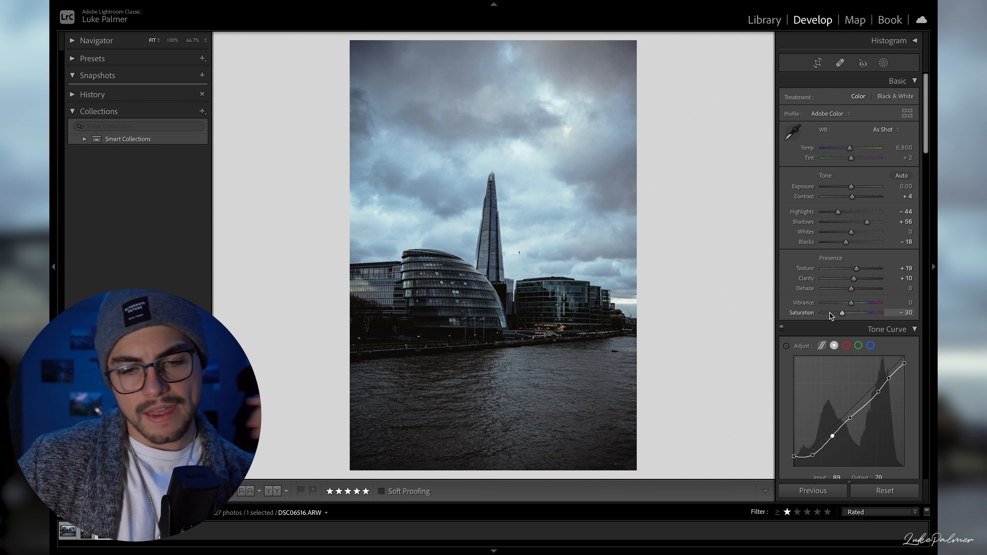
pyautogui.press('\\')
pyautogui.press('\\')
pyautogui.press('\\')
pyautogui.press('\\')
pyautogui.press('\\')
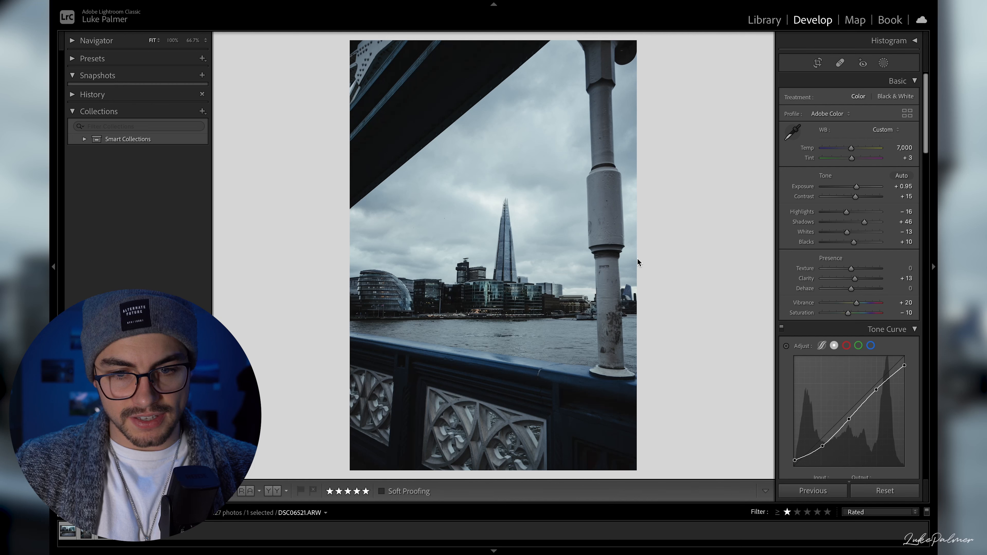
pyautogui.press('\\')
pyautogui.press('\\')
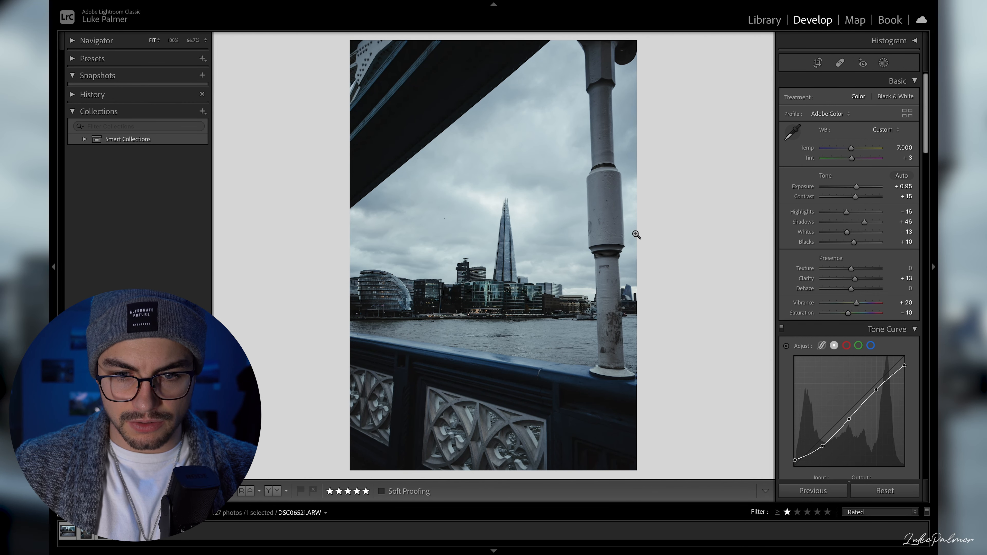
# - Apply the previous photo's settings to DSC06521.ARW, and replace the inherited crop with an automatically straightened full frame
pyautogui.click(813, 490)
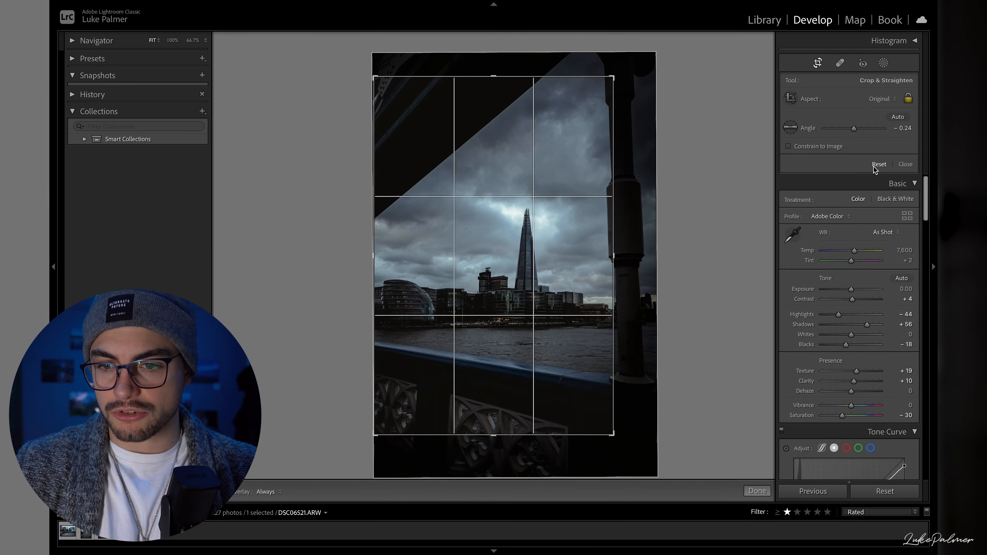
pyautogui.click(898, 116)
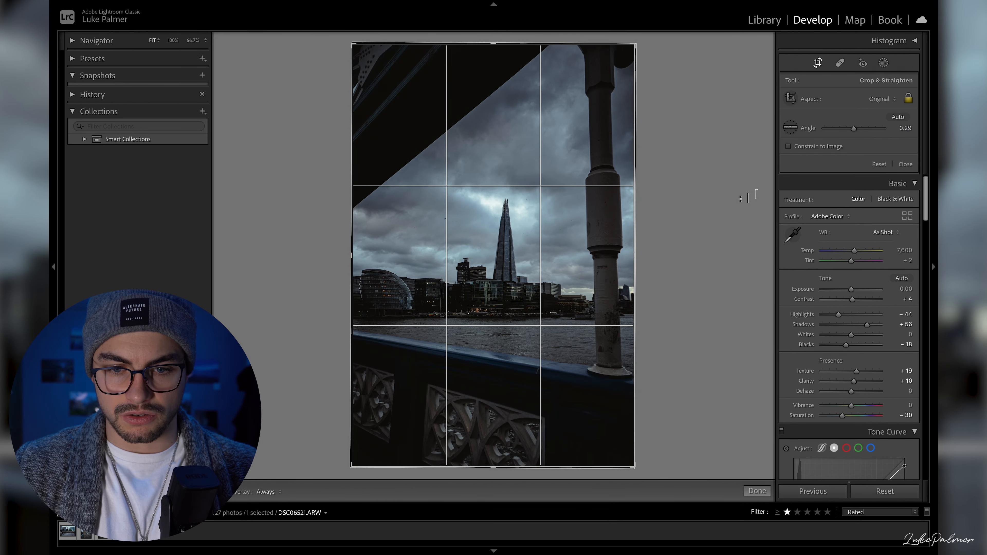
pyautogui.press('Return')
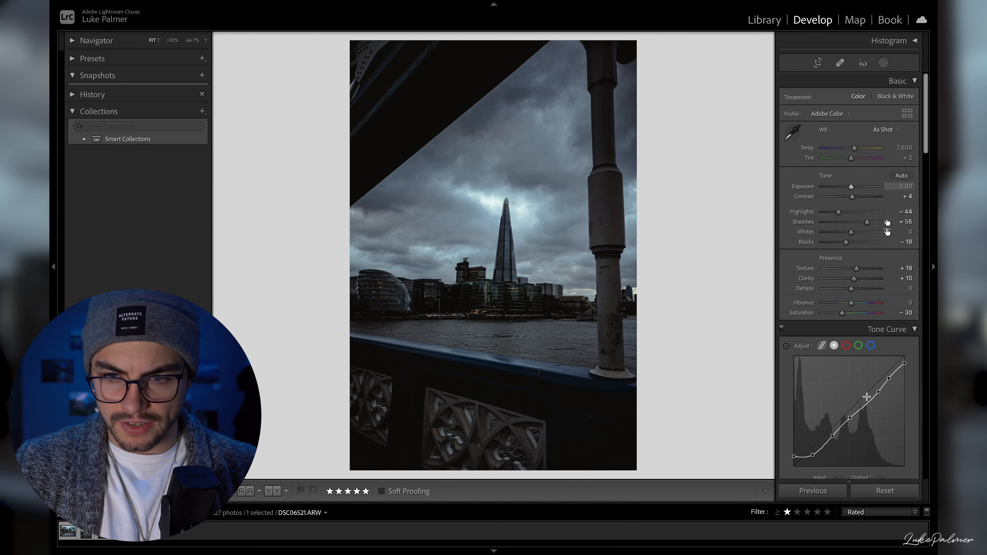
# - Brighten the bridge photo by setting highlights to +20 and shadows to +63
pyautogui.moveTo(838, 212); pyautogui.dragTo(868, 224)
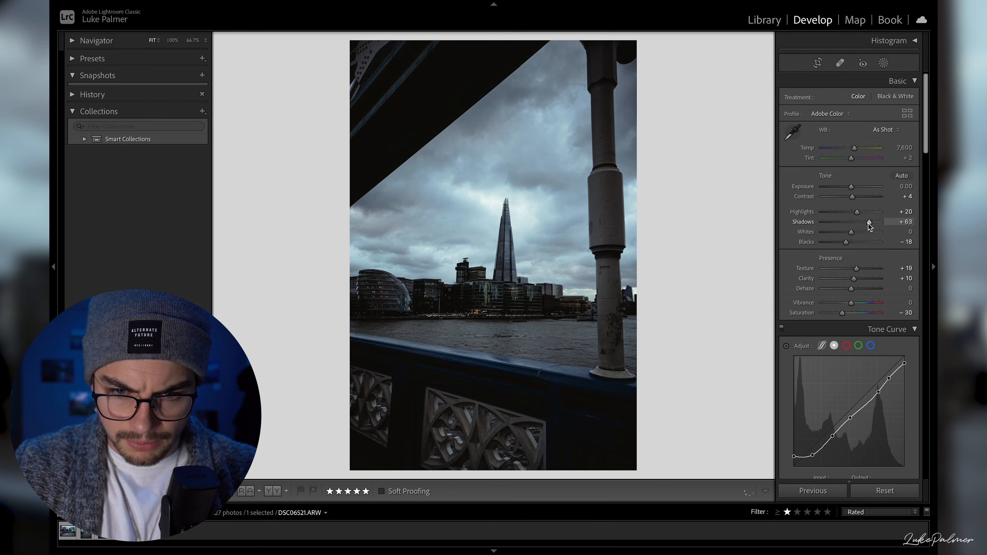
pyautogui.scroll(-3, 816, 311)
pyautogui.scroll(3, 816, 311)
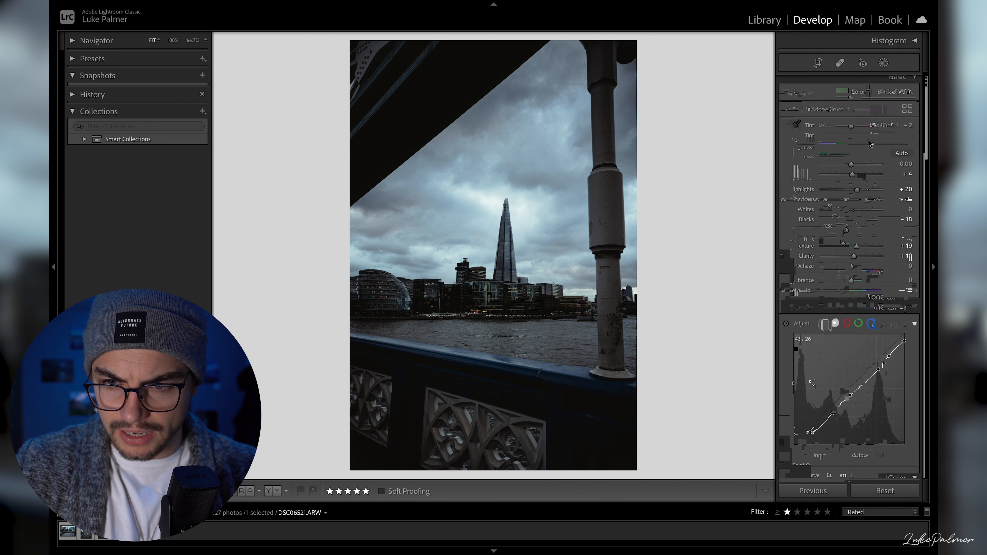
# - Refine the bridge photo's tone with exposure at +0.75, highlights at −59 and shadows at +37
pyautogui.moveTo(852, 183); pyautogui.dragTo(840, 206)
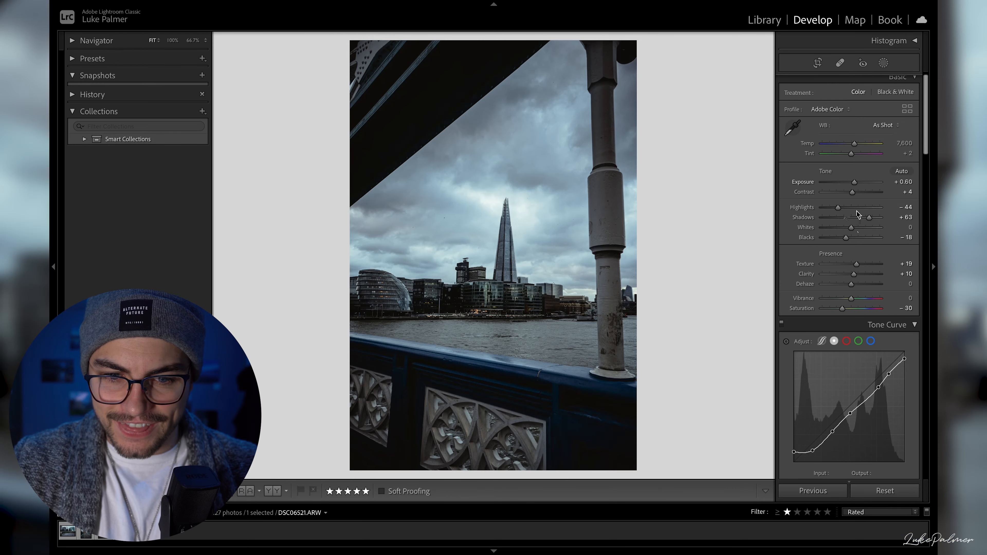
pyautogui.moveTo(839, 210); pyautogui.dragTo(855, 186)
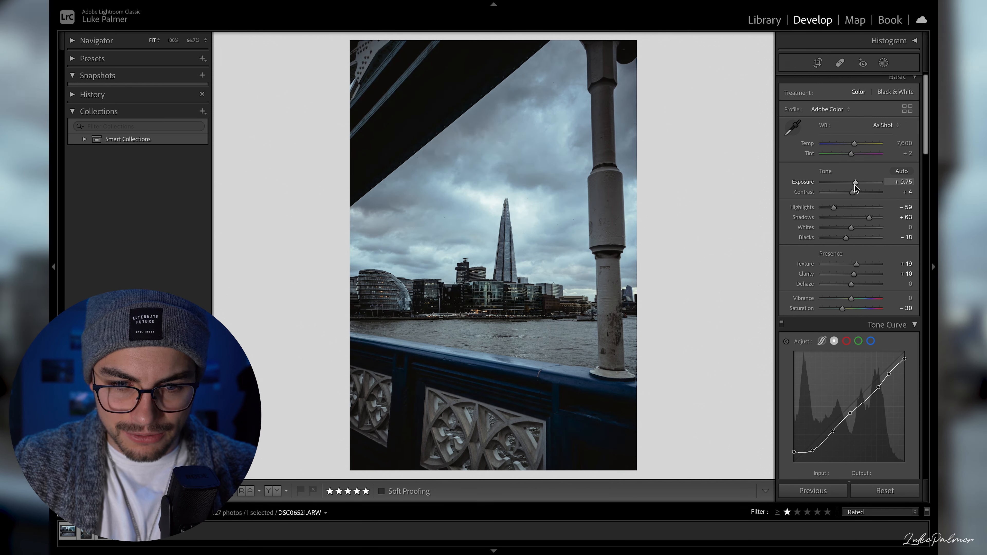
pyautogui.moveTo(869, 218); pyautogui.dragTo(865, 220)
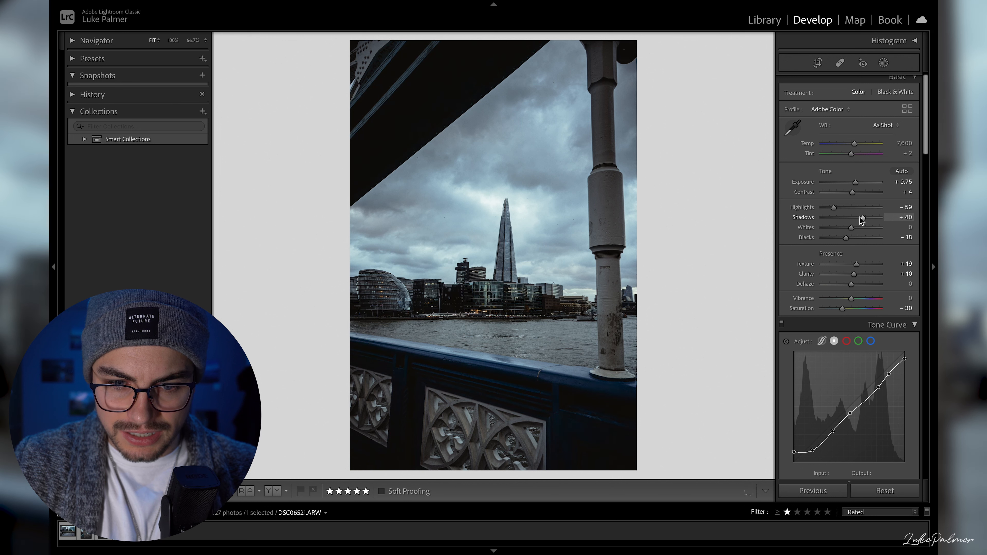
# - Try a stronger post-crop vignette amount of about −45, and undo the vignette changes
pyautogui.scroll(-15, 850, 349)
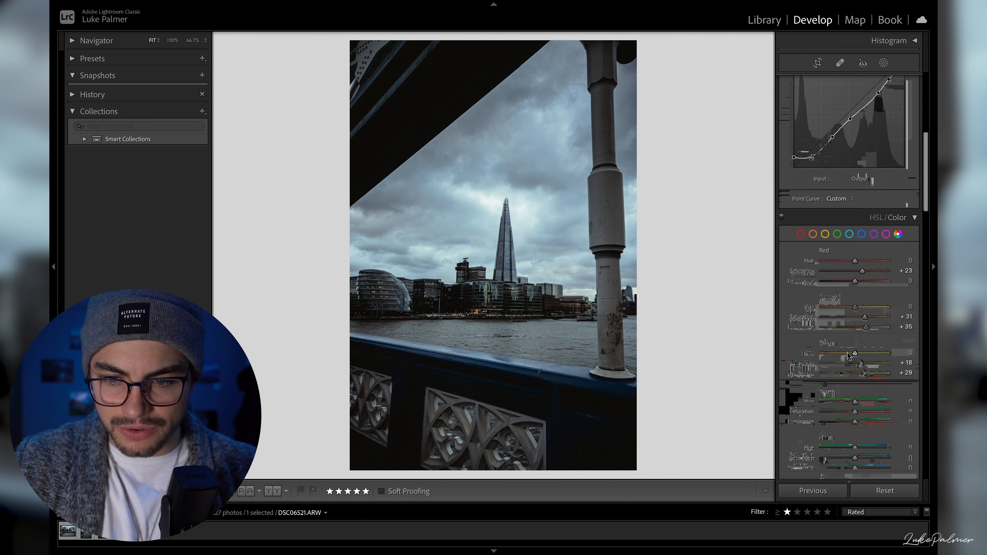
pyautogui.scroll(-15, 849, 356)
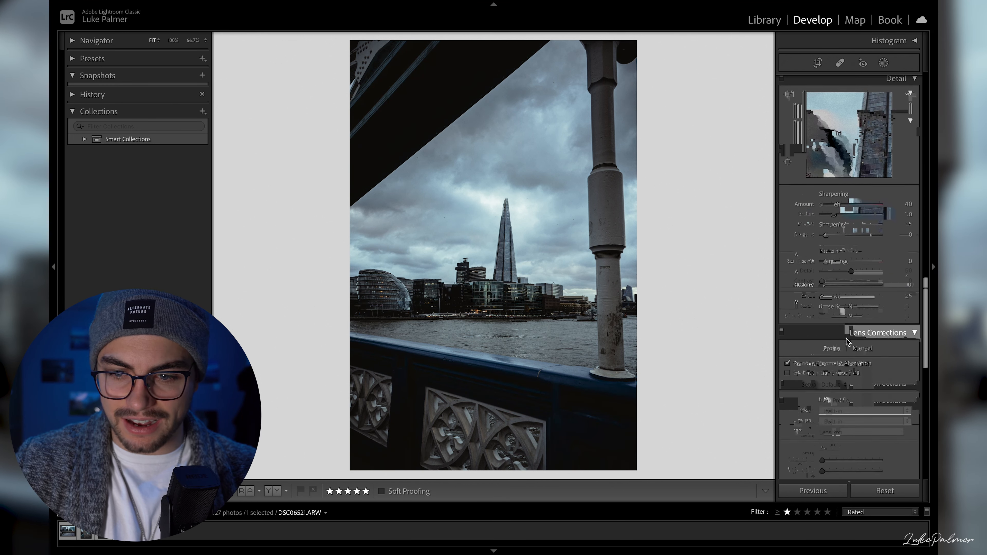
pyautogui.scroll(-8, 848, 339)
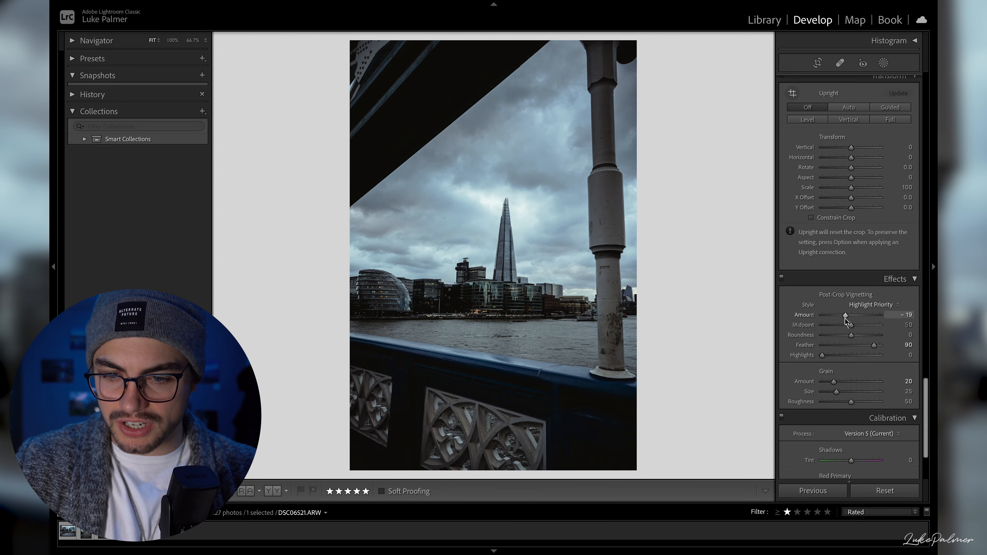
pyautogui.moveTo(841, 317); pyautogui.dragTo(837, 317)
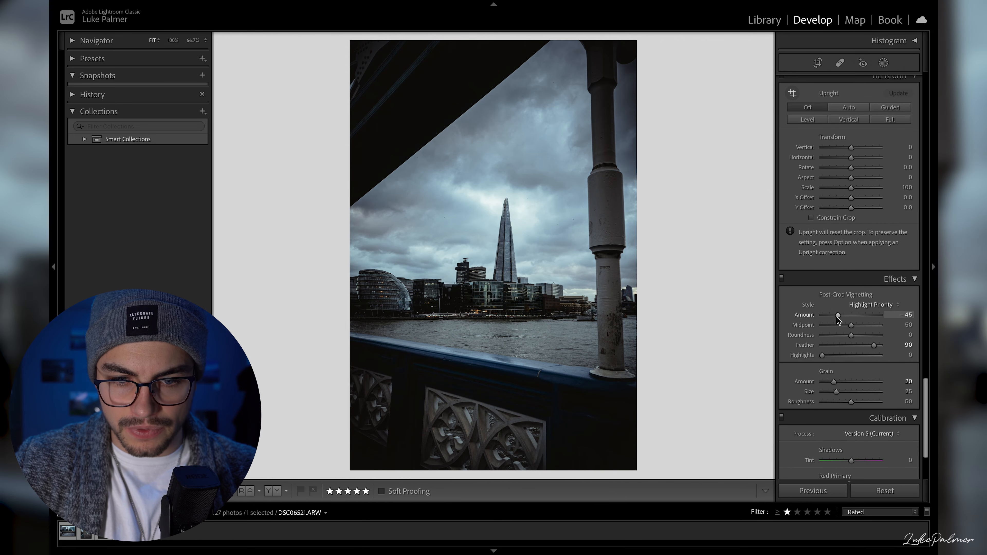
pyautogui.press('super+z')
pyautogui.press('super+z')
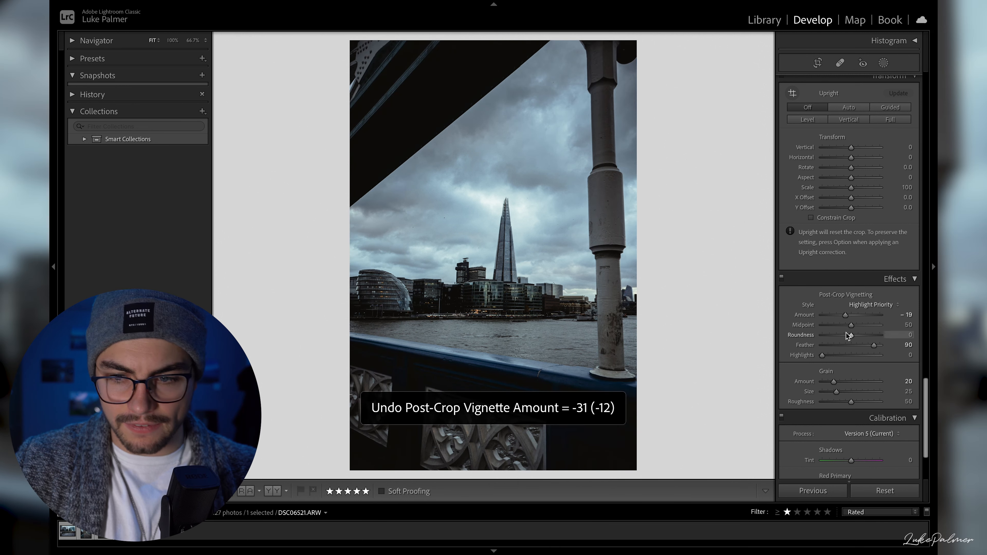
# - Add a radial gradient mask as a wide ellipse centred just beside the skyscraper on the skyline
pyautogui.scroll(20, 848, 335)
pyautogui.click(883, 63)
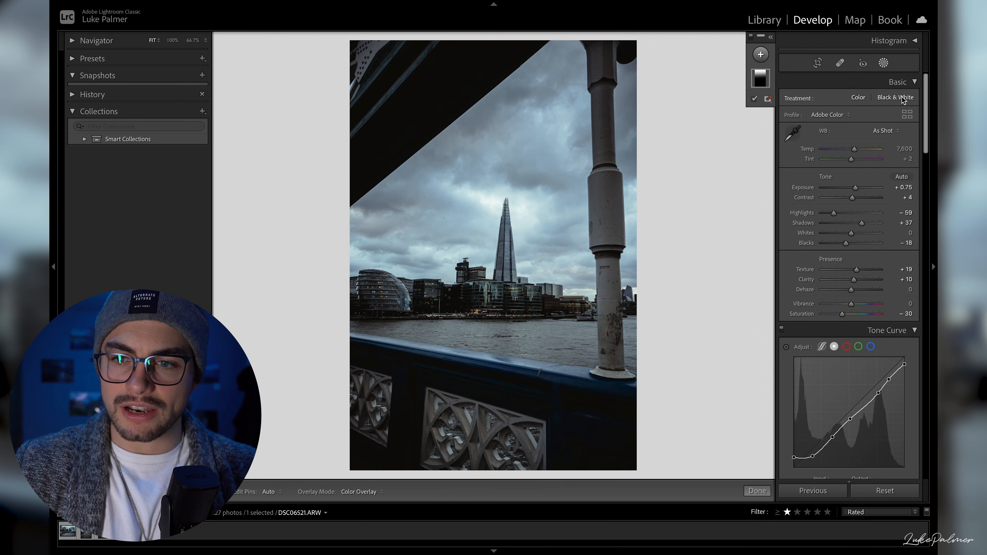
pyautogui.click(761, 54)
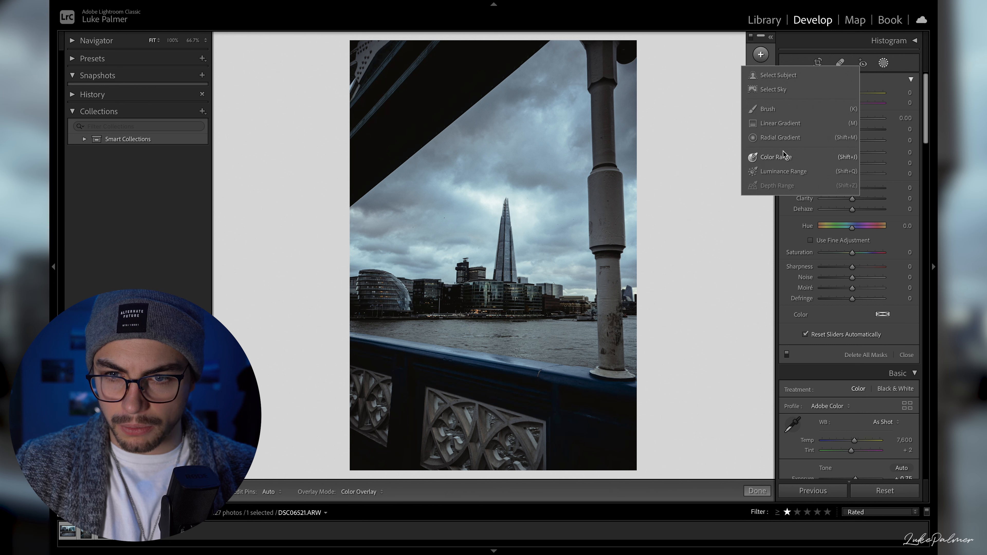
pyautogui.click(780, 137)
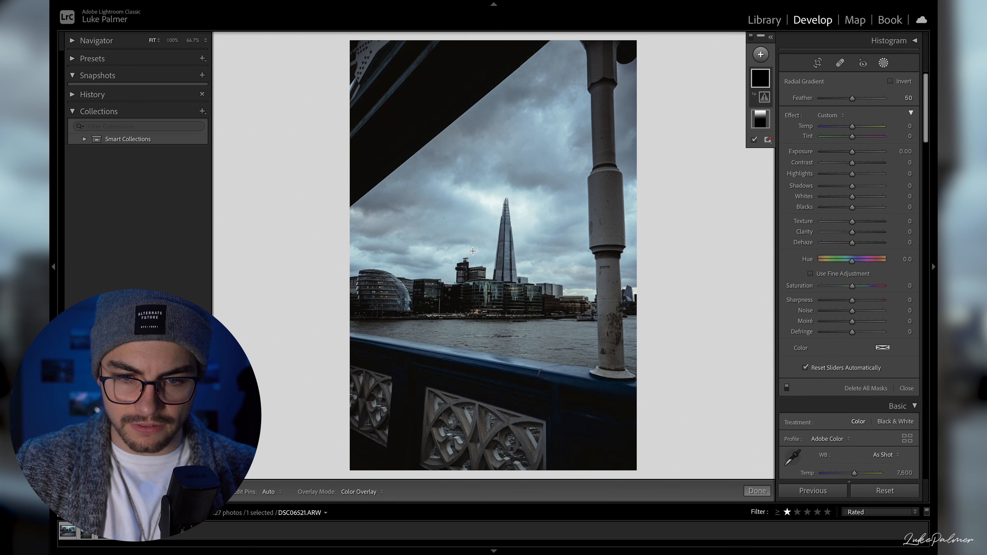
pyautogui.moveTo(472, 253); pyautogui.dragTo(781, 366)
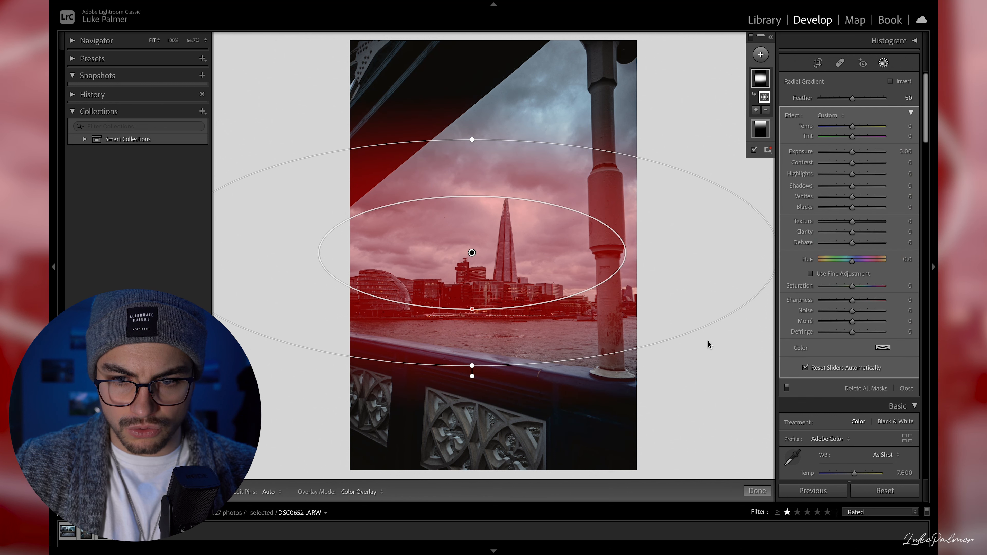
# - Rotate, enlarge and recentre the radial gradient over the skyscraper and sky, and invert it to affect the surroundings
pyautogui.moveTo(699, 333); pyautogui.dragTo(690, 198)
pyautogui.moveTo(472, 253); pyautogui.dragTo(512, 205)
pyautogui.moveTo(581, 298); pyautogui.dragTo(613, 339)
pyautogui.moveTo(517, 204); pyautogui.dragTo(527, 210)
pyautogui.moveTo(284, 398); pyautogui.dragTo(398, 341)
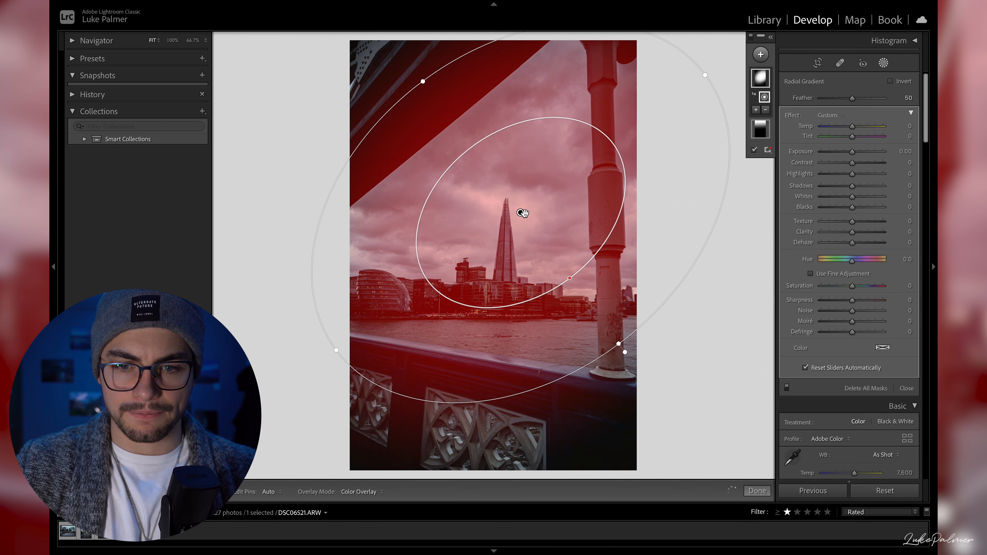
pyautogui.click(890, 81)
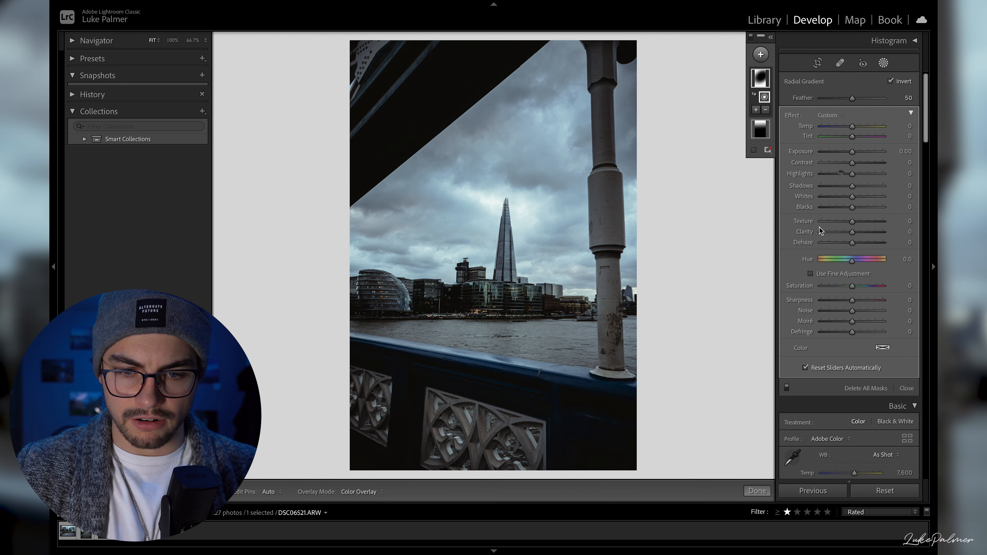
# - Mute the masked surroundings with exposure −0.19, highlights −7, shadows −18, saturation −42 and sharpness −24, and finish masking
pyautogui.moveTo(851, 152); pyautogui.dragTo(848, 163)
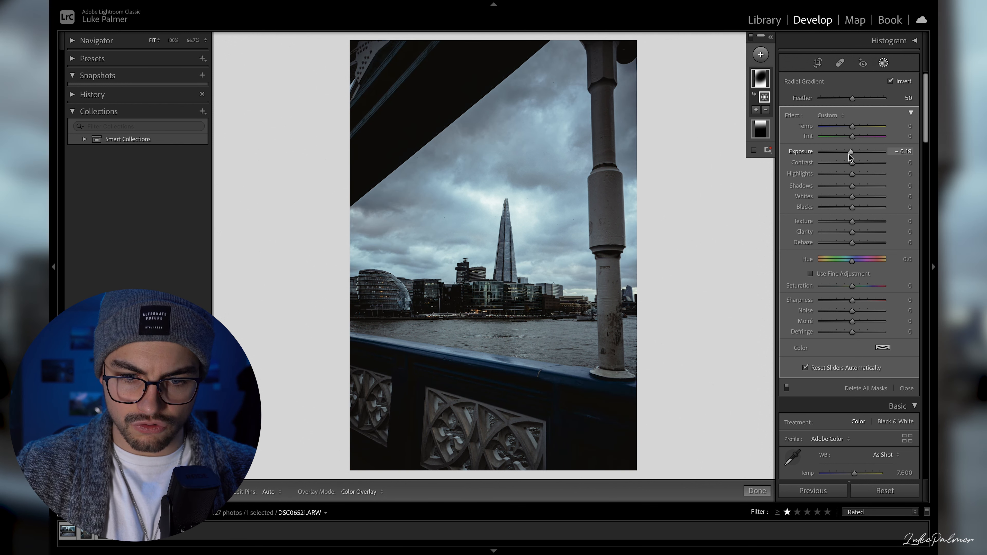
pyautogui.moveTo(850, 173); pyautogui.dragTo(842, 174)
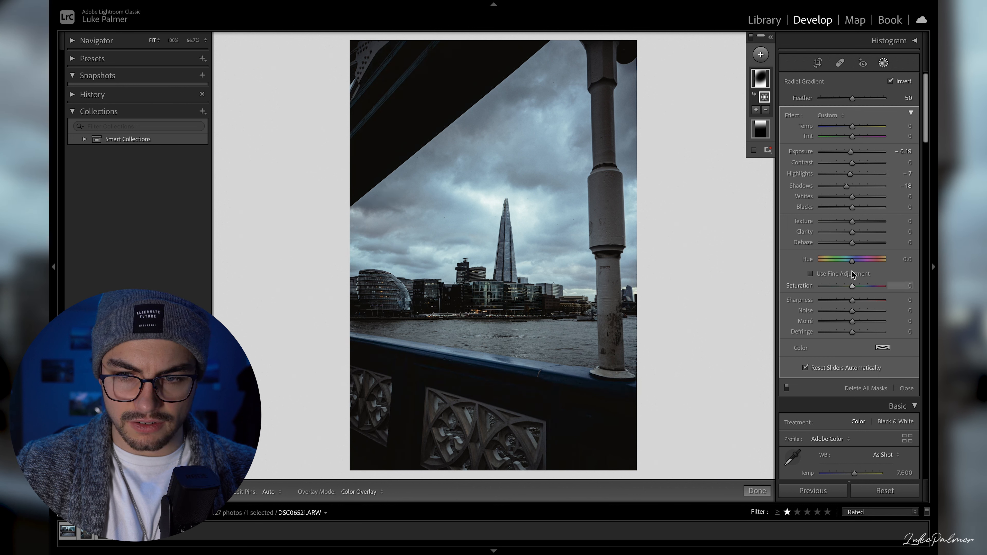
pyautogui.moveTo(851, 285); pyautogui.dragTo(845, 305)
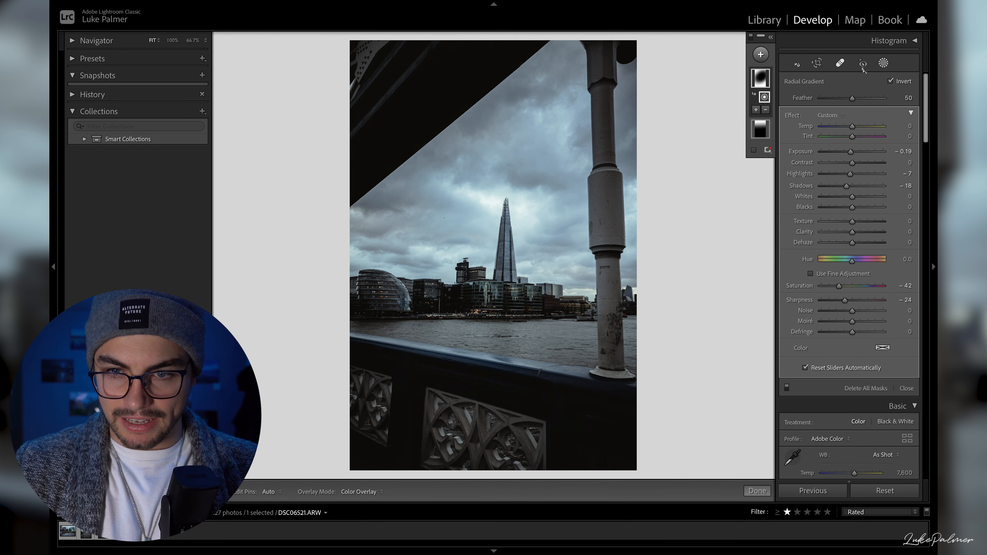
pyautogui.click(882, 67)
# - Set the bridge photo's highlights to −67 and exposure to +0.95, checking the skyscraper and sky up close
pyautogui.click(508, 255)
pyautogui.moveTo(490, 240); pyautogui.dragTo(477, 306)
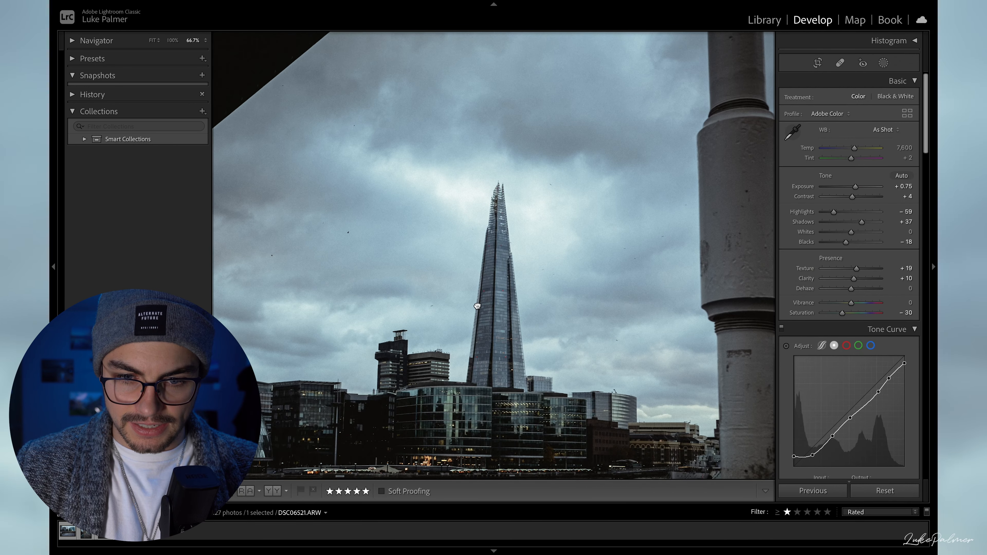
pyautogui.click(483, 274)
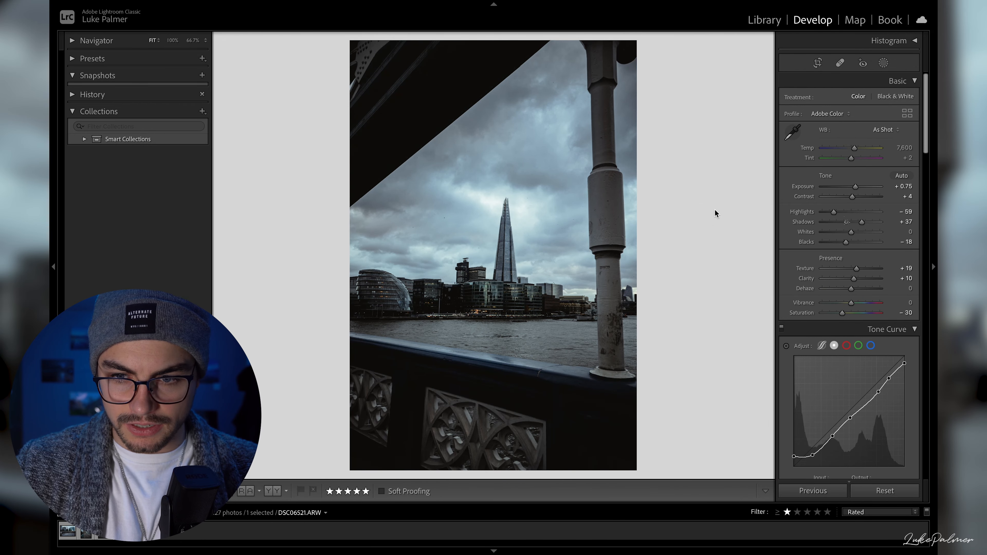
pyautogui.moveTo(838, 213); pyautogui.dragTo(837, 214)
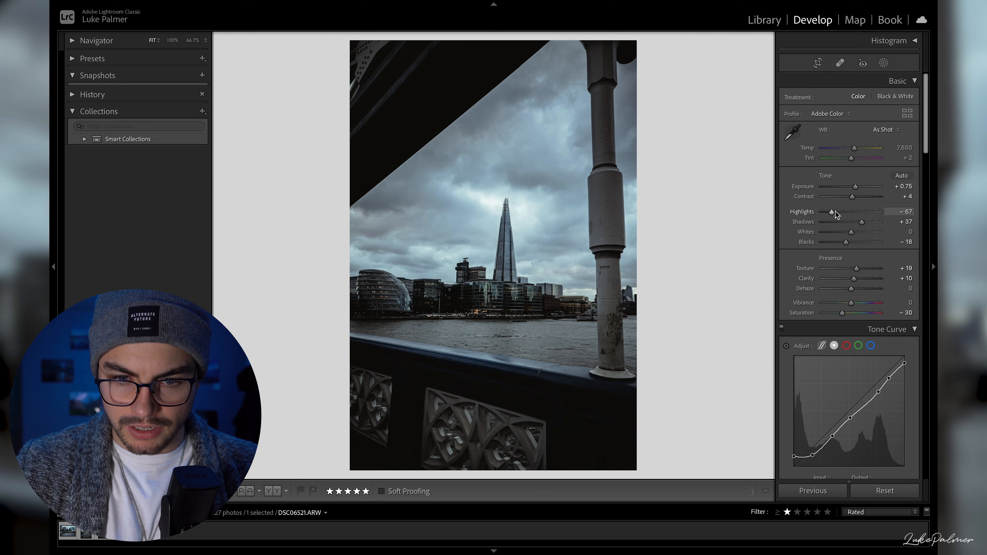
pyautogui.click(898, 186)
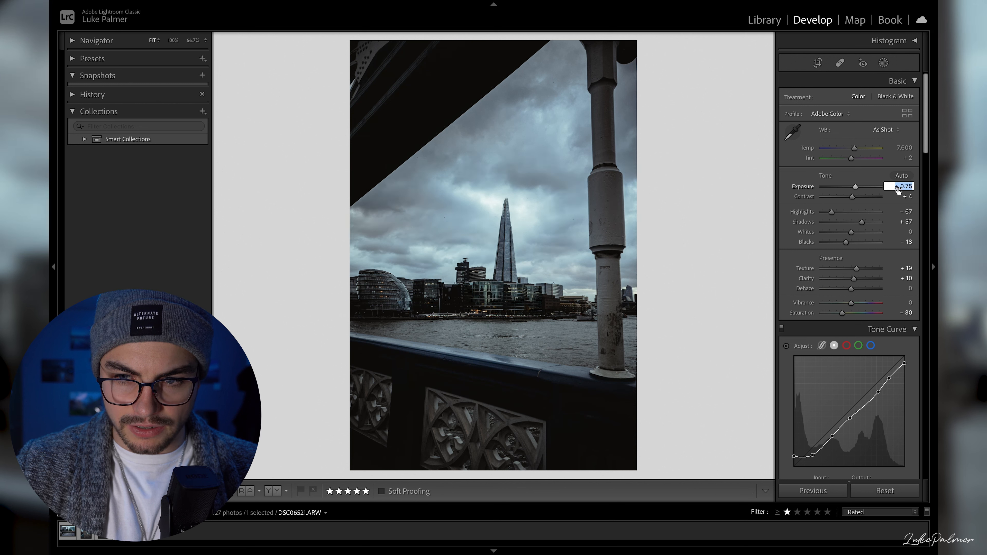
pyautogui.press('Up')
pyautogui.press('Up')
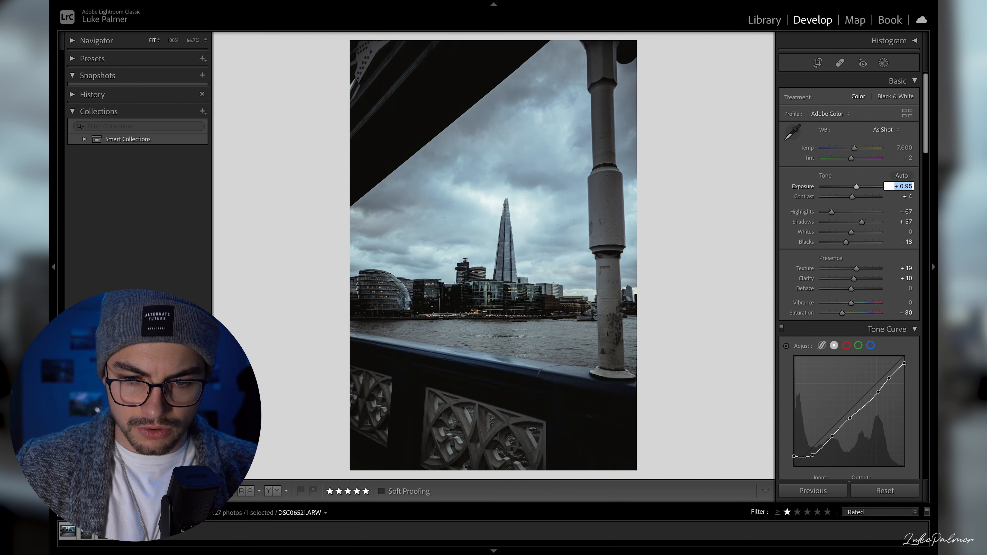
pyautogui.press('Return')
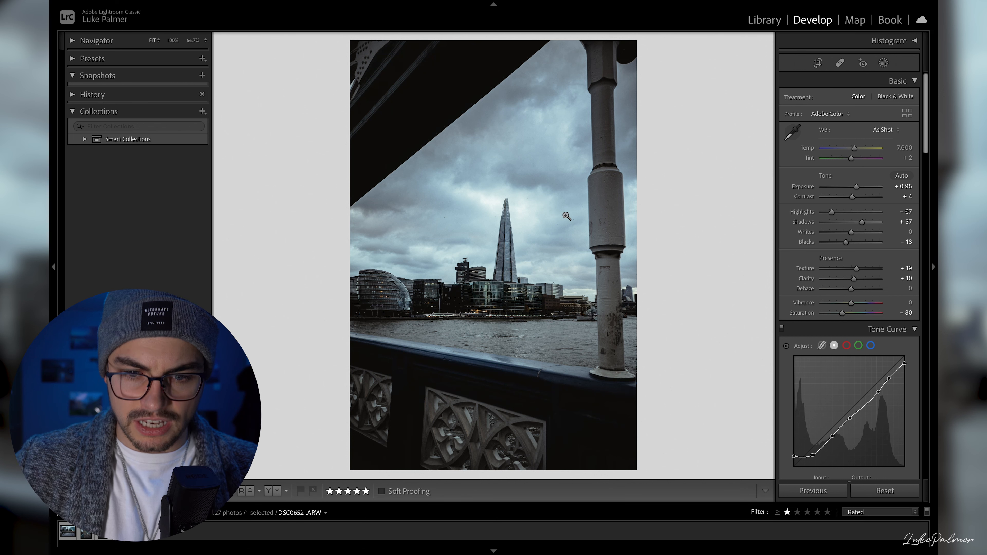
pyautogui.click(569, 215)
pyautogui.moveTo(561, 282); pyautogui.dragTo(507, 299)
pyautogui.click(506, 300)
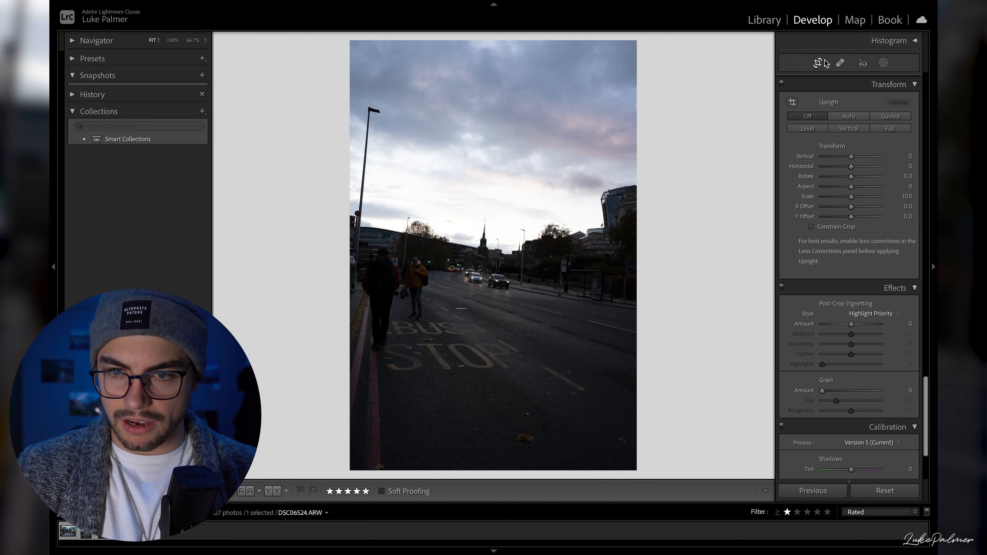
# - Straighten the street photo DSC06524.ARW automatically, and reposition the image within the crop frame
pyautogui.click(821, 62)
pyautogui.click(898, 116)
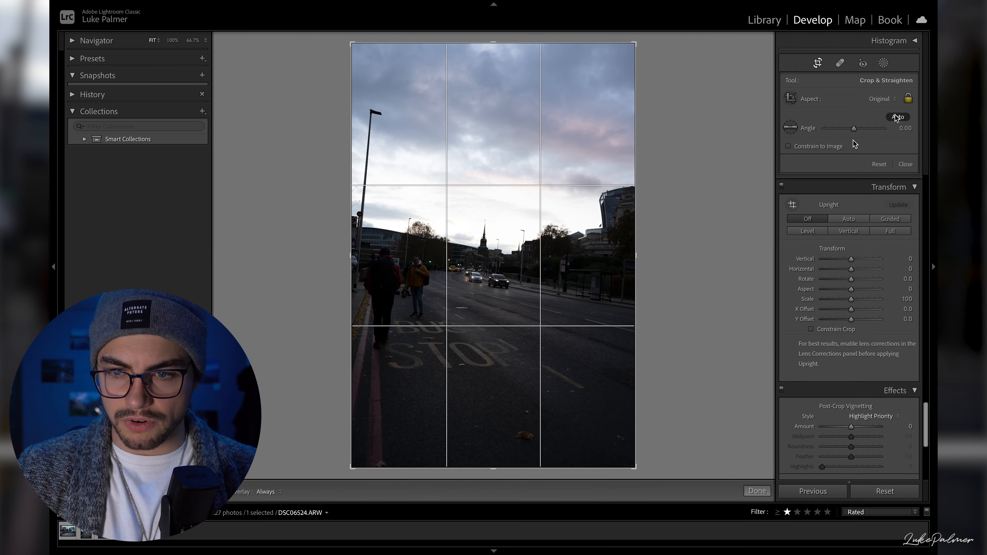
pyautogui.moveTo(563, 238)
pyautogui.mouseDown()
pyautogui.moveTo(546, 241)
pyautogui.moveTo(549, 250)
pyautogui.mouseUp()
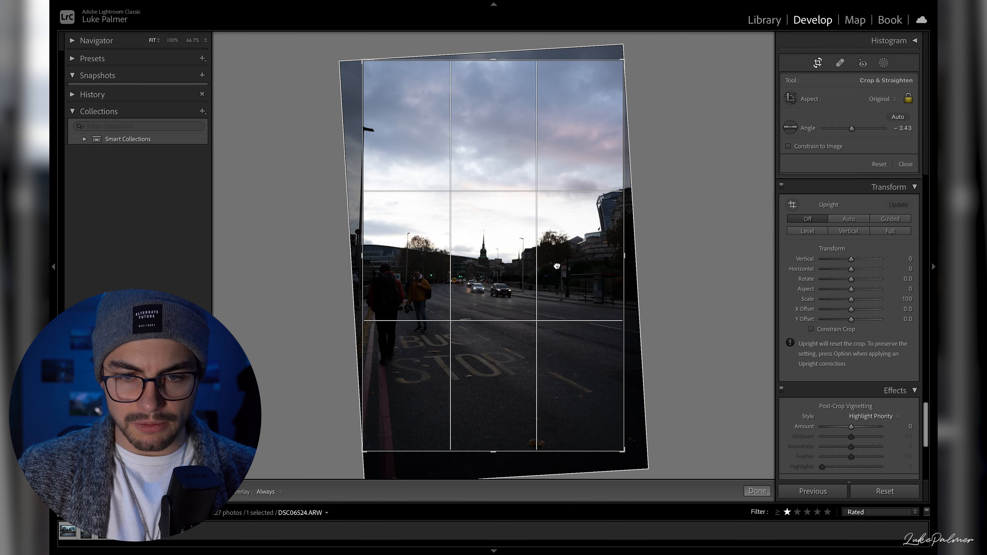
pyautogui.press('Return')
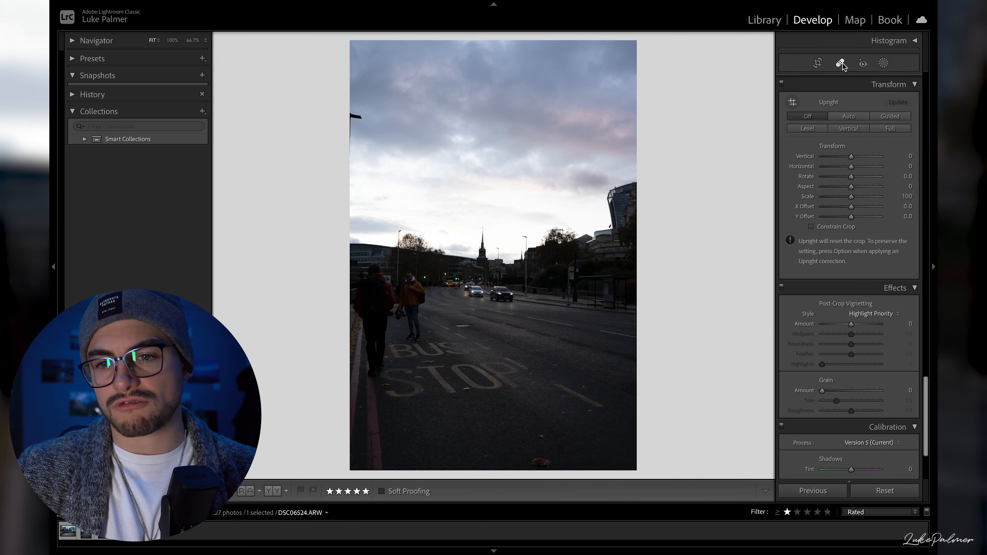
# - Remove the remains of the street lamp at the left edge of the sky with spot healing
pyautogui.click(840, 64)
pyautogui.click(354, 119)
pyautogui.moveTo(349, 150); pyautogui.dragTo(349, 121)
pyautogui.press('q')
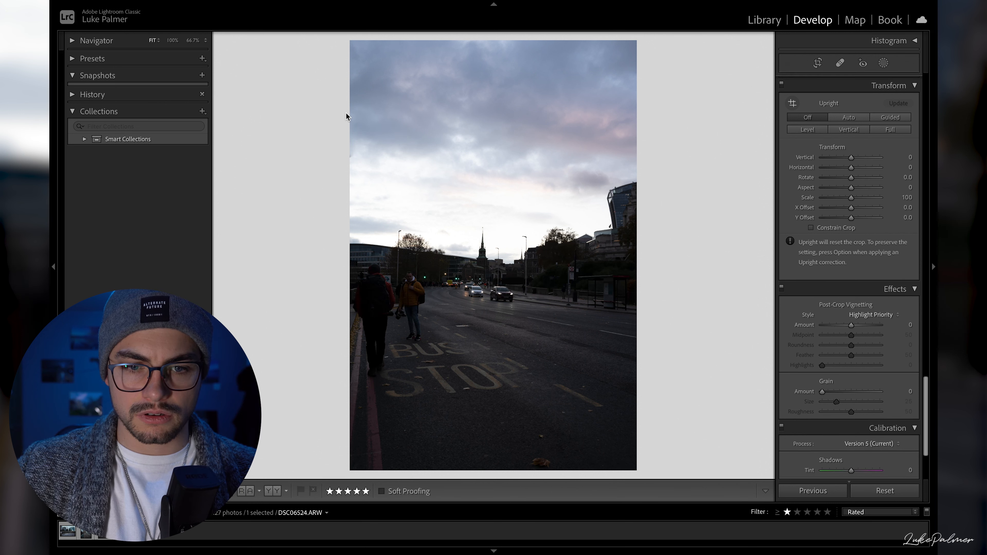
pyautogui.press('q')
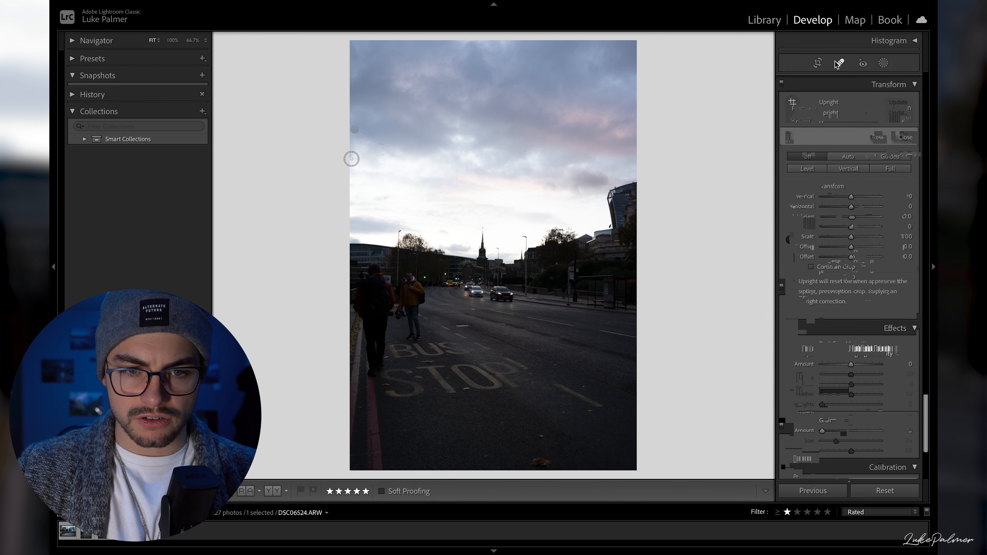
pyautogui.press('q')
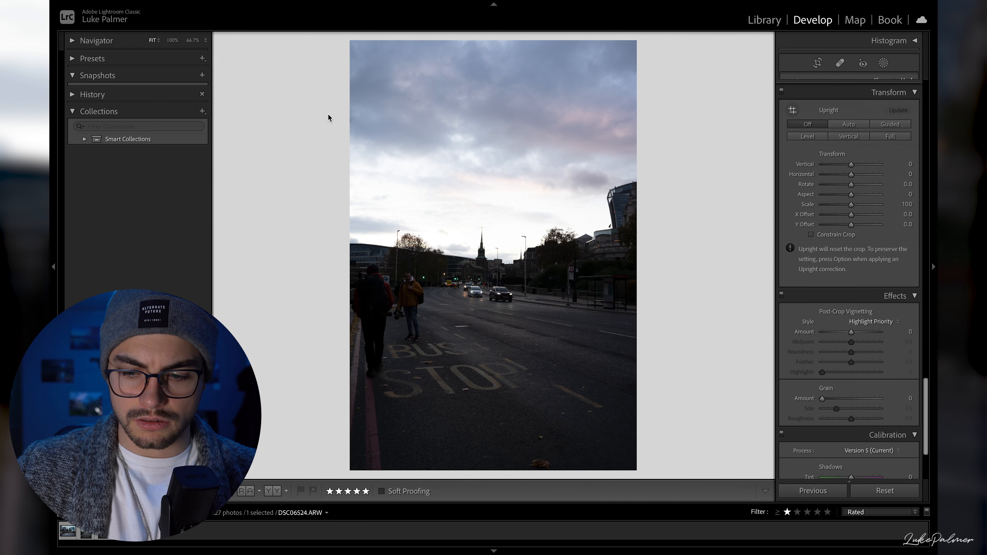
# - Brighten the street photo with a three-point tone curve, its upper point at input 181, output 207, and set highlights to −100
pyautogui.scroll(15, 858, 255)
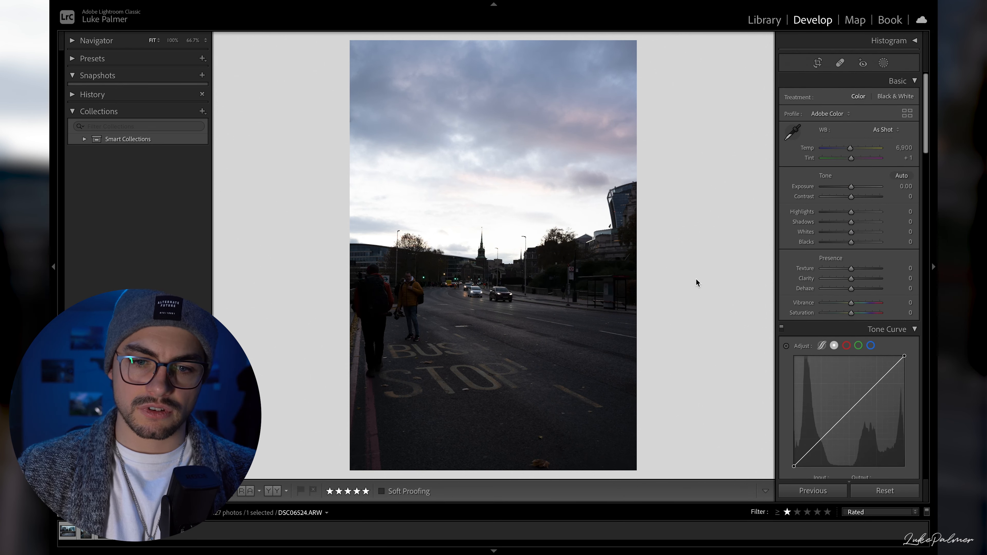
pyautogui.scroll(-1, 872, 268)
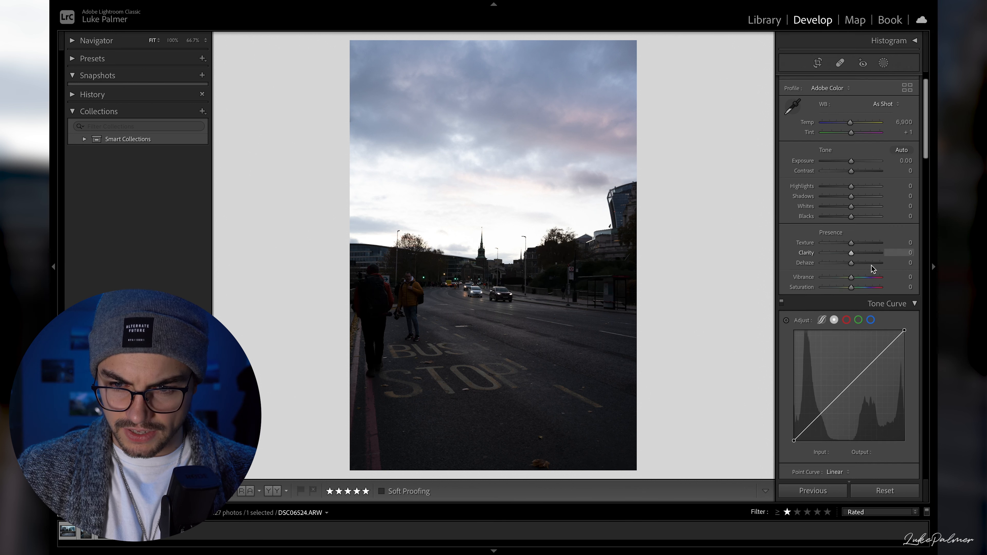
pyautogui.scroll(-1, 872, 268)
pyautogui.moveTo(872, 340); pyautogui.dragTo(872, 334)
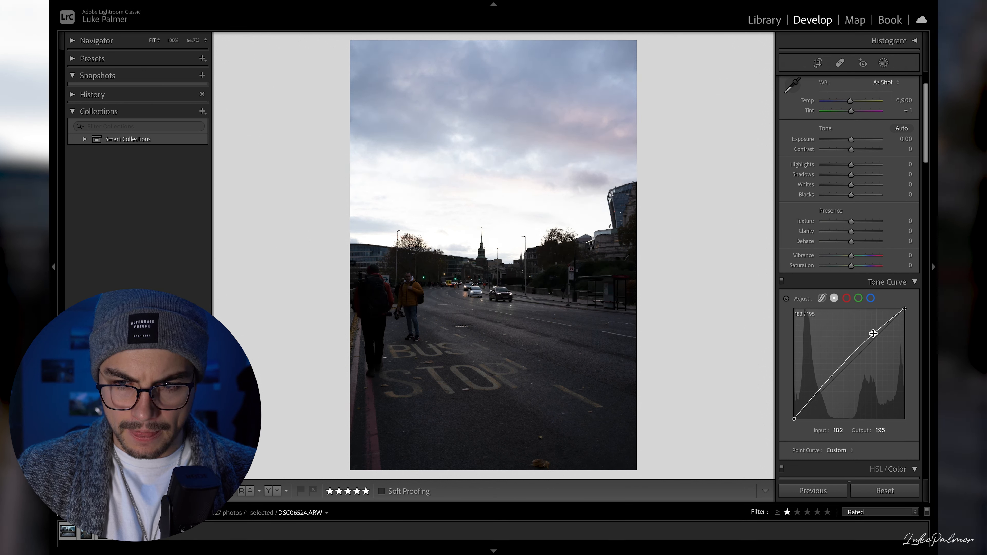
pyautogui.moveTo(823, 388); pyautogui.dragTo(872, 329)
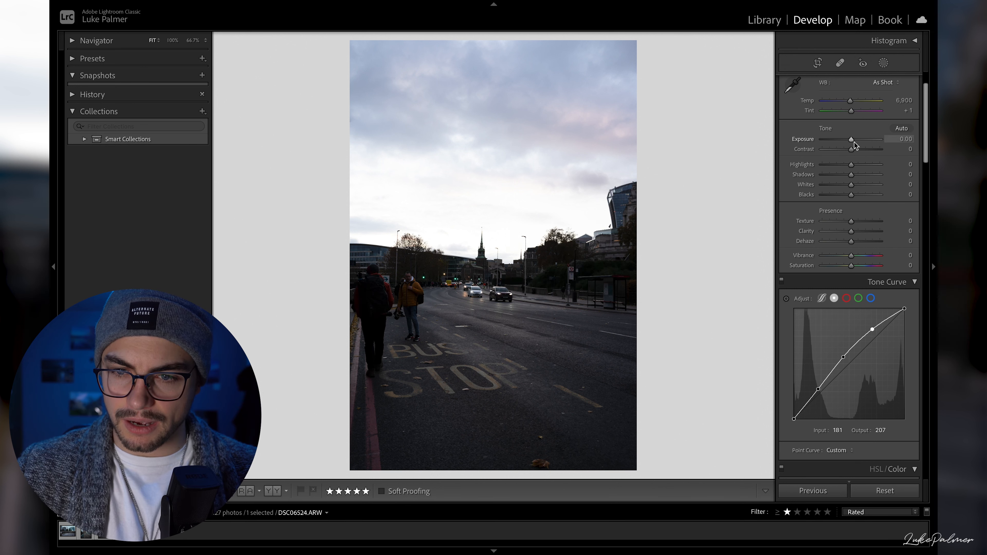
pyautogui.moveTo(851, 165); pyautogui.dragTo(588, 183)
pyautogui.moveTo(771, 200); pyautogui.dragTo(697, 209)
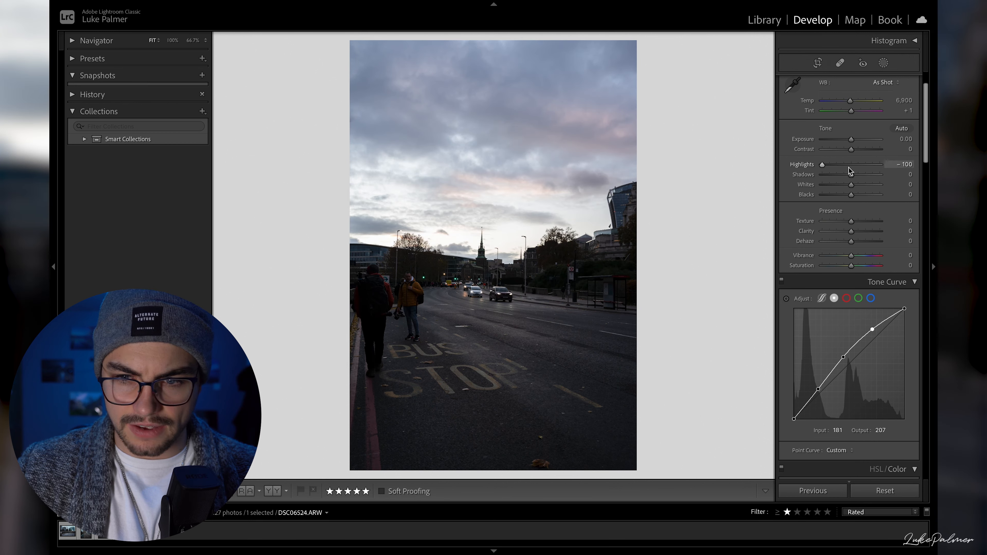
# - Set shadows to +46 and whites to −54, and reshape the tone curve with raised blacks, white output 235 and midpoint at input 125, output 148
pyautogui.moveTo(851, 175); pyautogui.dragTo(863, 177)
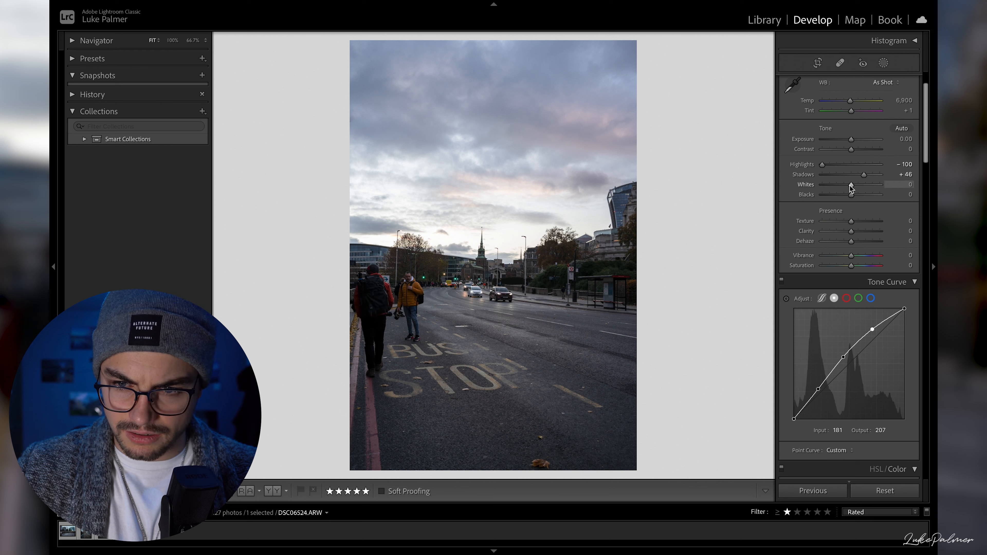
pyautogui.moveTo(841, 187); pyautogui.dragTo(828, 191)
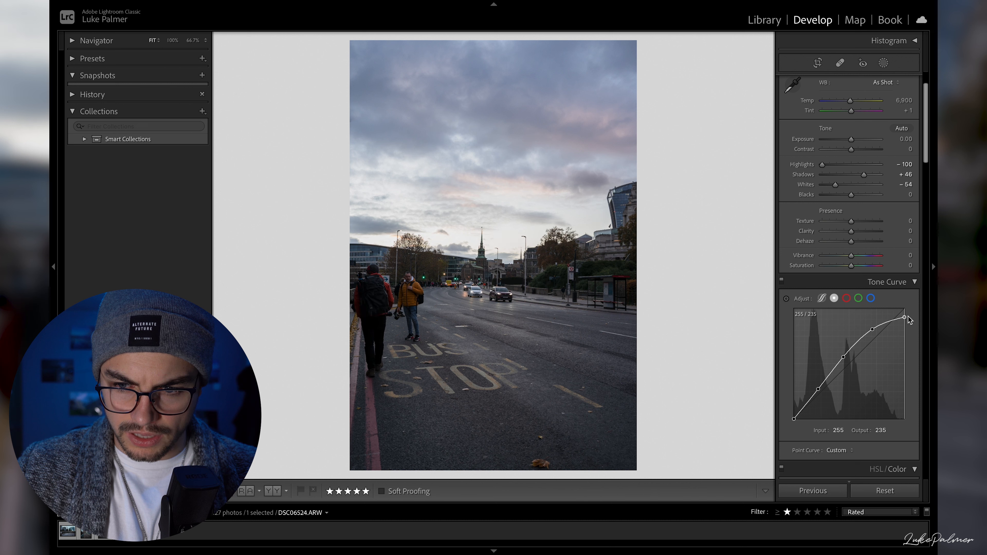
pyautogui.moveTo(793, 418); pyautogui.dragTo(818, 393)
pyautogui.moveTo(843, 357); pyautogui.dragTo(848, 360)
pyautogui.moveTo(854, 356); pyautogui.dragTo(848, 355)
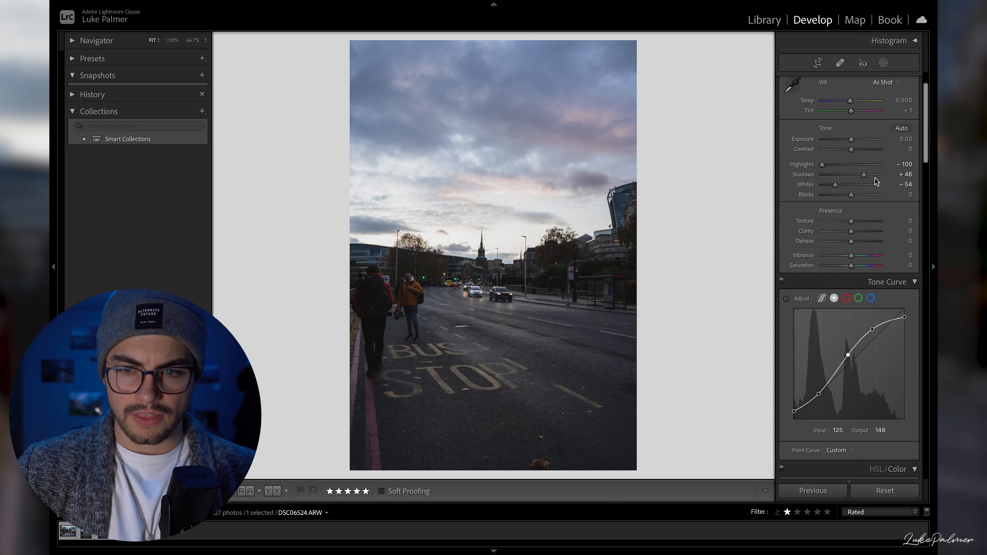
# - Set the street photo's clarity to +12, blacks to −17, saturation to −22 and texture to +9
pyautogui.moveTo(851, 231); pyautogui.dragTo(857, 232)
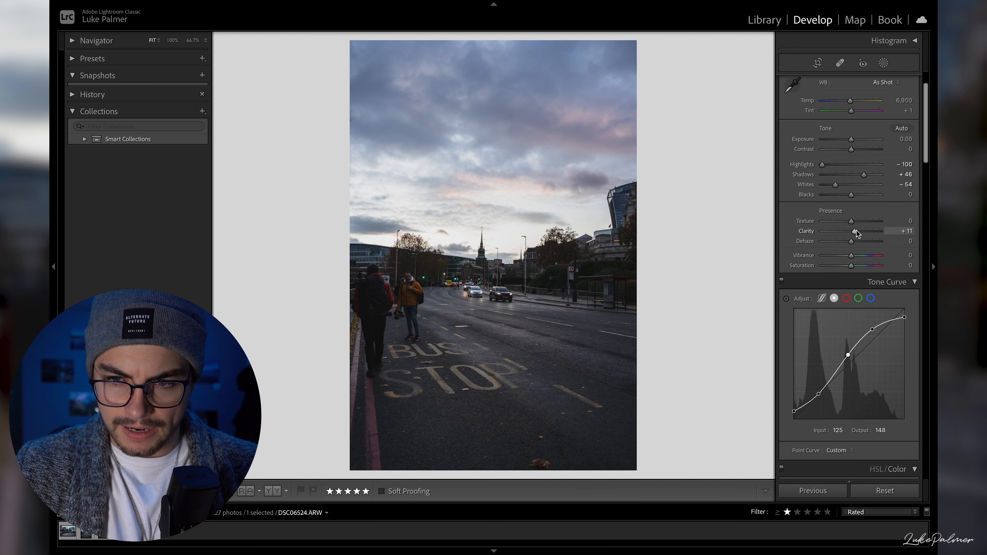
pyautogui.moveTo(851, 195); pyautogui.dragTo(846, 195)
pyautogui.moveTo(852, 267); pyautogui.dragTo(844, 267)
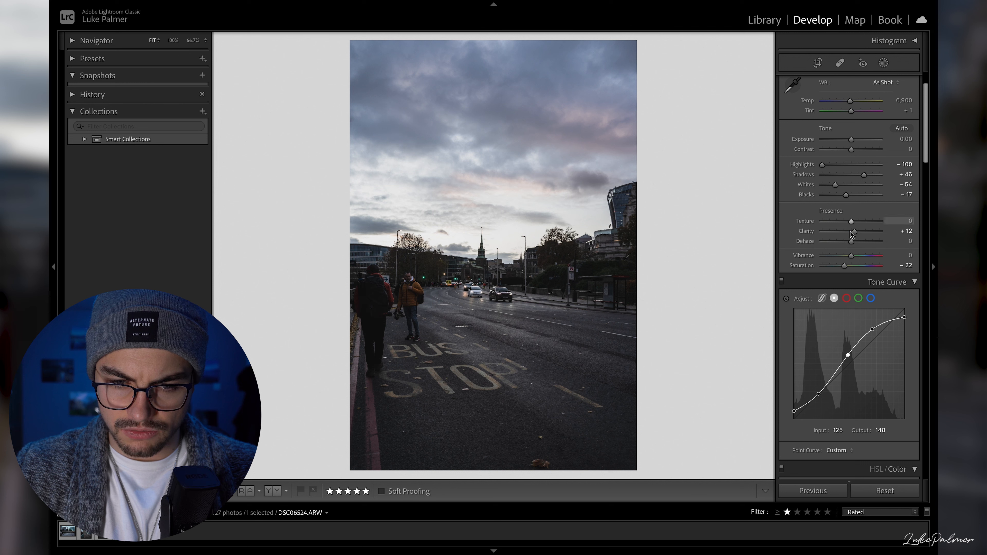
pyautogui.moveTo(851, 222); pyautogui.dragTo(854, 223)
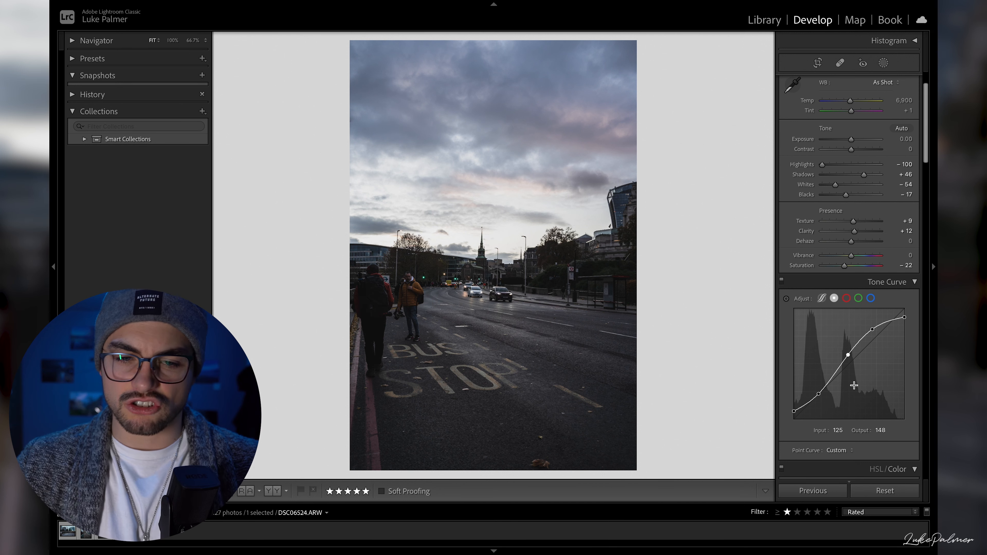
# - Mute individual colours, setting saturation to −52 for red, −11 for orange, −48 for purple and −45 for magenta
pyautogui.scroll(-5, 848, 355)
pyautogui.scroll(-5, 848, 354)
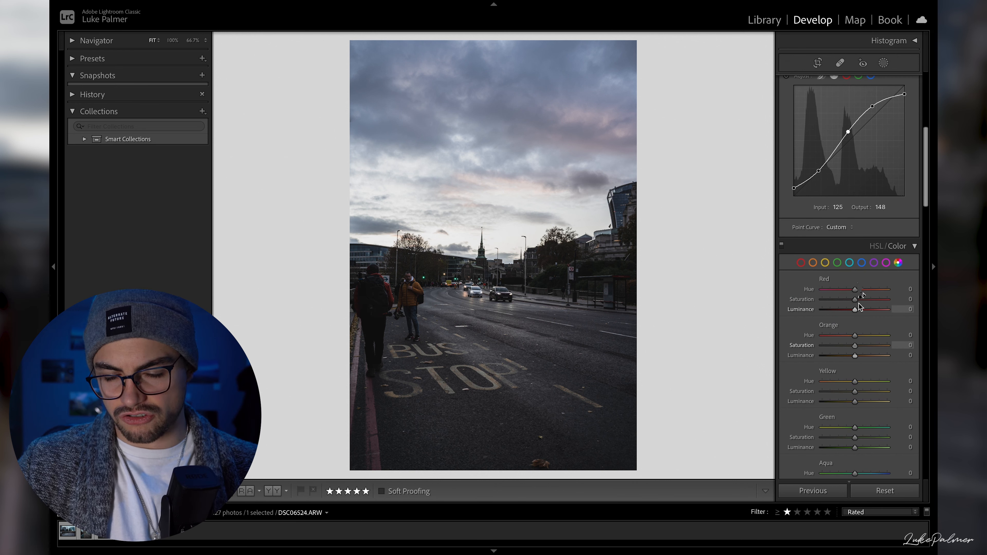
pyautogui.scroll(-10, 857, 233)
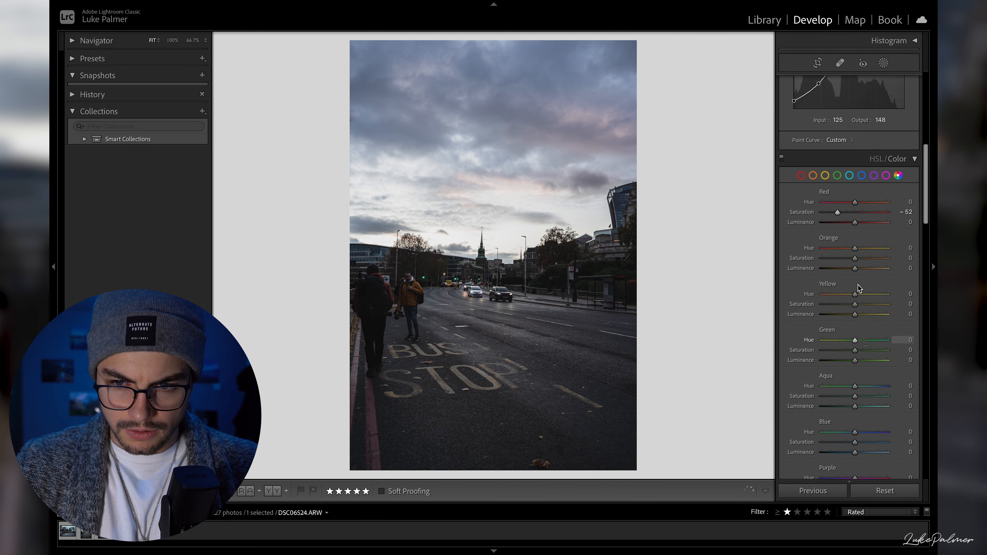
pyautogui.moveTo(855, 328); pyautogui.dragTo(840, 327)
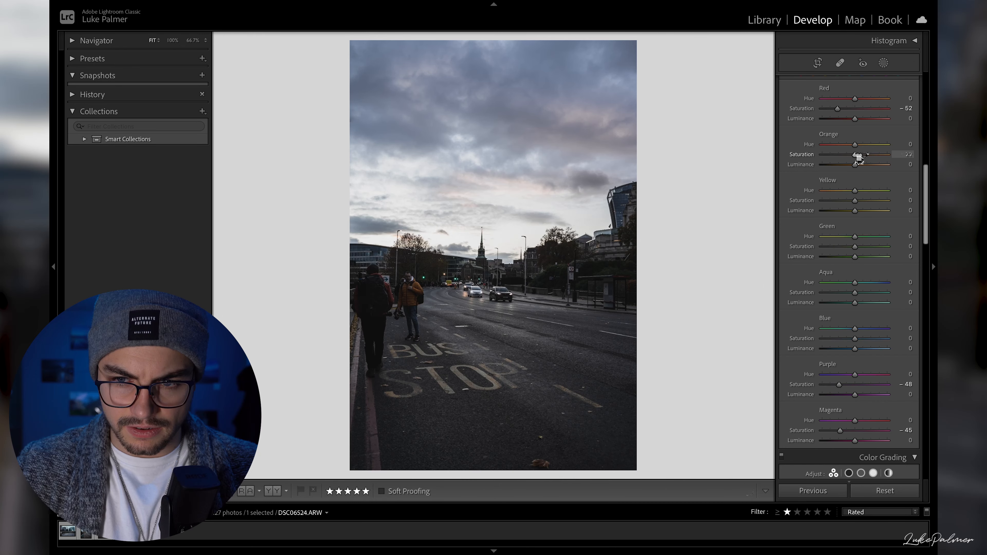
pyautogui.moveTo(855, 154); pyautogui.dragTo(851, 160)
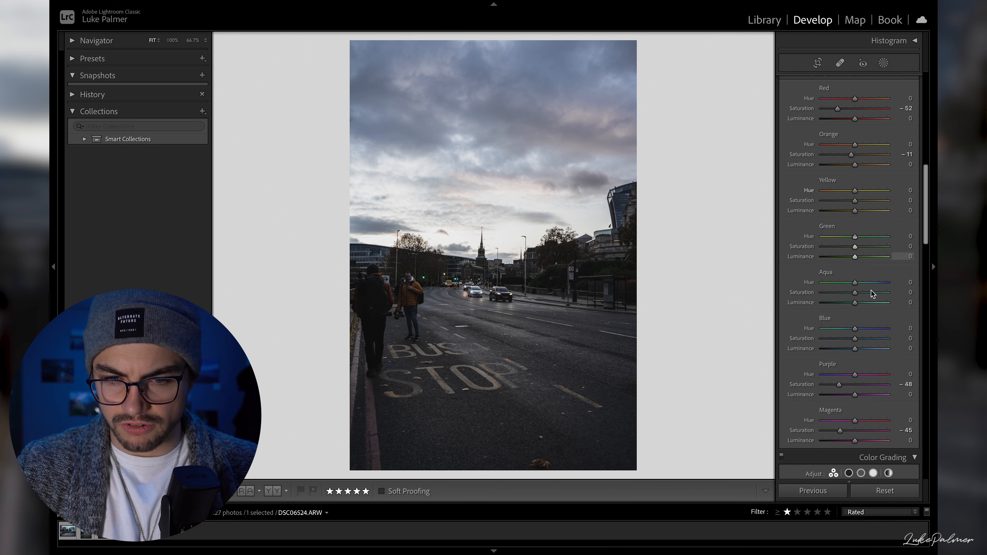
# - Turn on chromatic aberration removal and try the lens profile corrections on the street photo
pyautogui.scroll(-15, 853, 272)
pyautogui.scroll(-10, 853, 338)
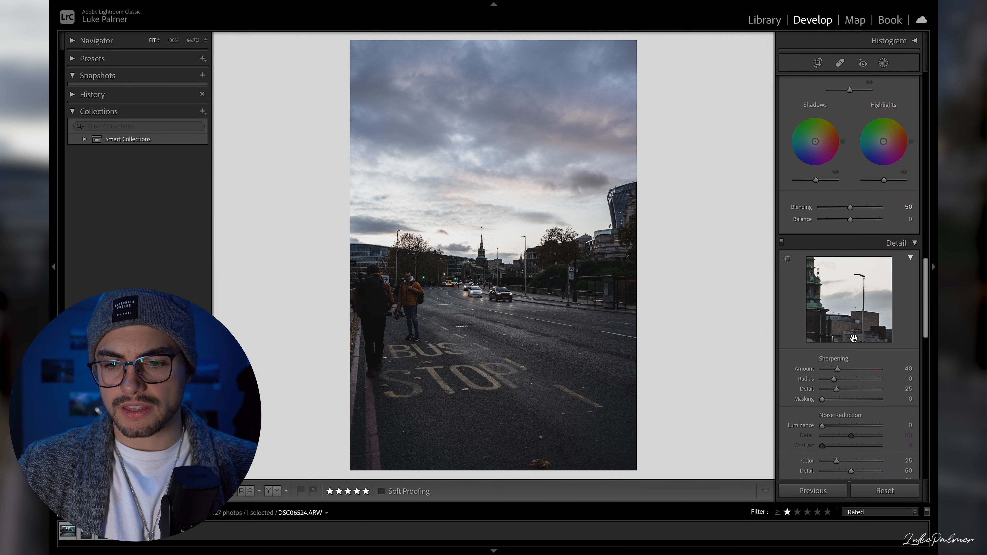
pyautogui.click(832, 150)
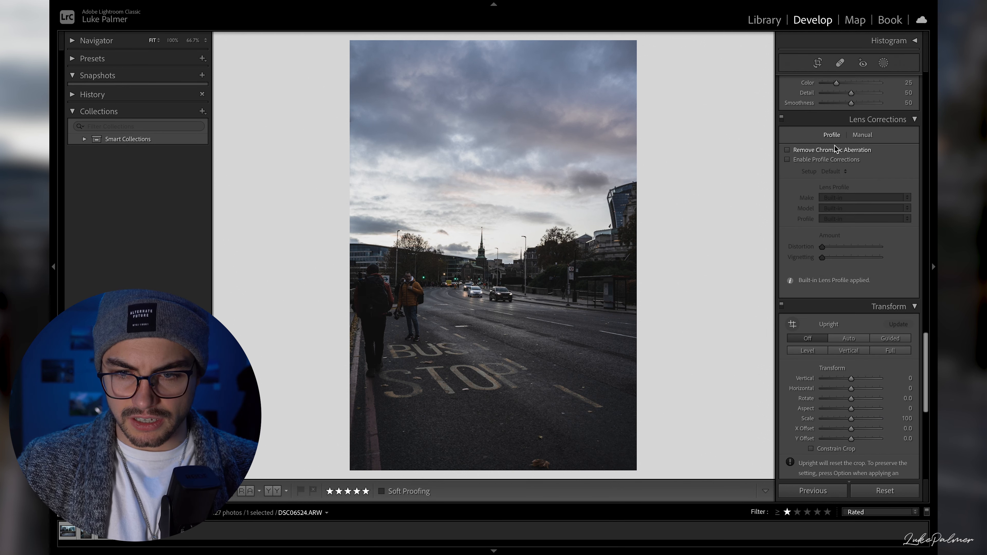
pyautogui.click(827, 160)
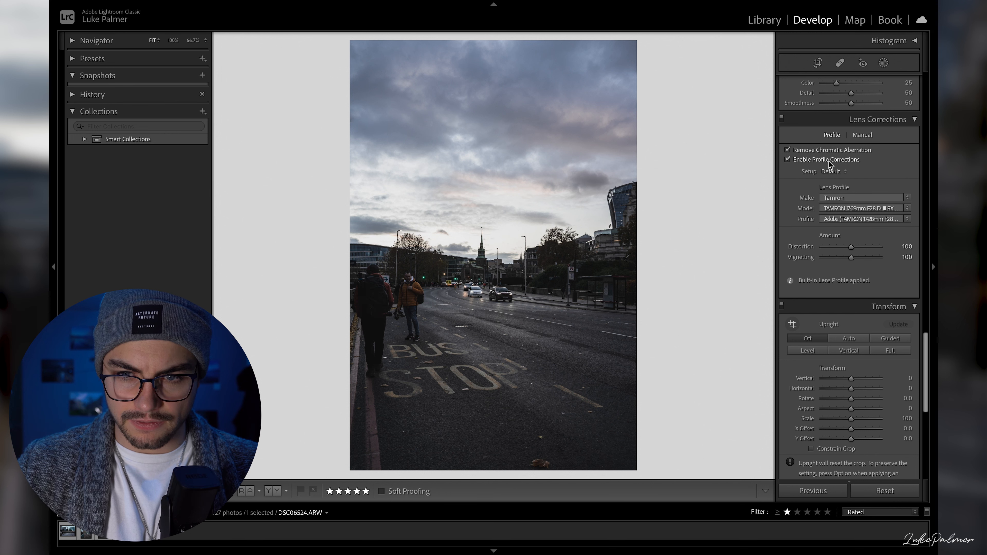
# - Add a post-crop vignette with amount −10 and feather 67, and set the grain amount to 20
pyautogui.scroll(-5, 849, 286)
pyautogui.scroll(-2, 848, 285)
pyautogui.moveTo(851, 290); pyautogui.dragTo(848, 291)
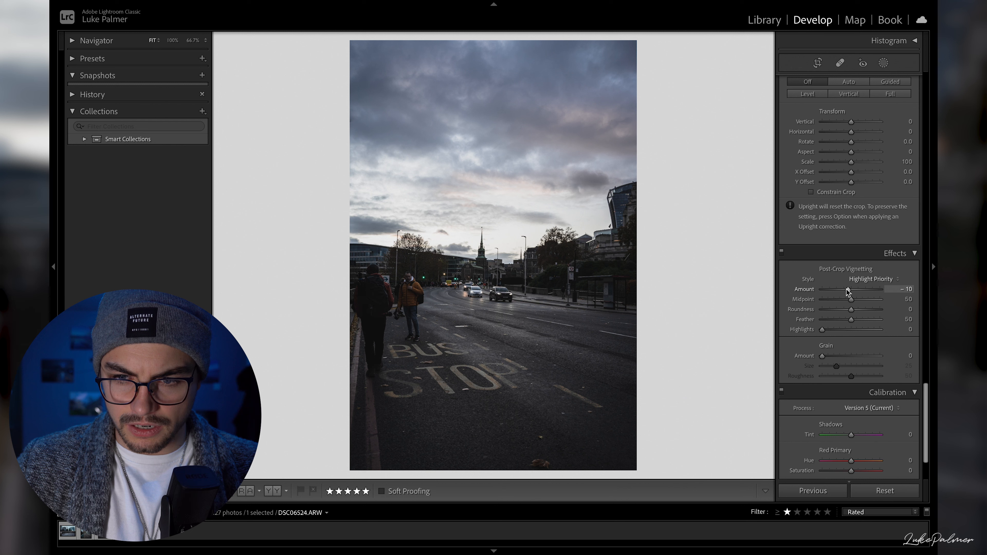
pyautogui.moveTo(851, 320); pyautogui.dragTo(861, 324)
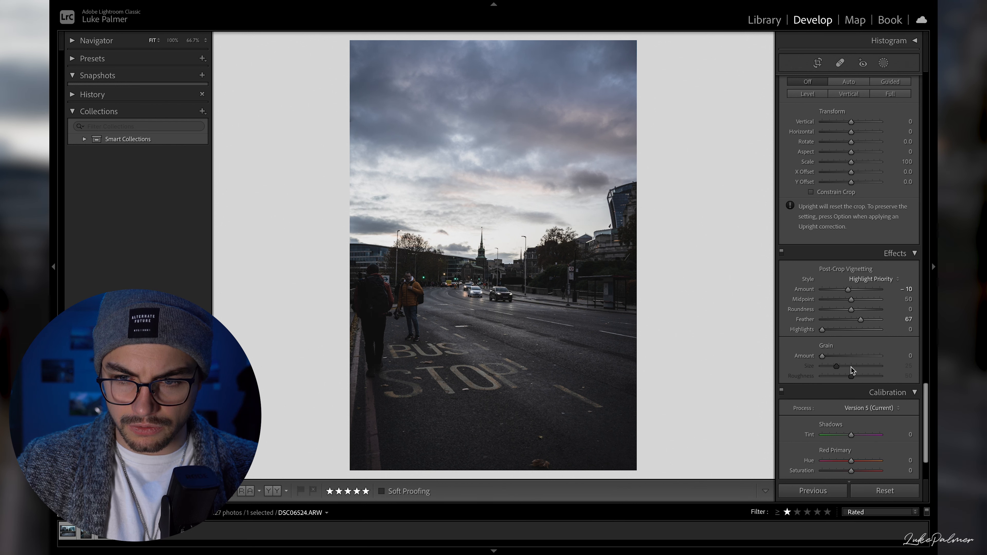
pyautogui.moveTo(823, 356); pyautogui.dragTo(833, 357)
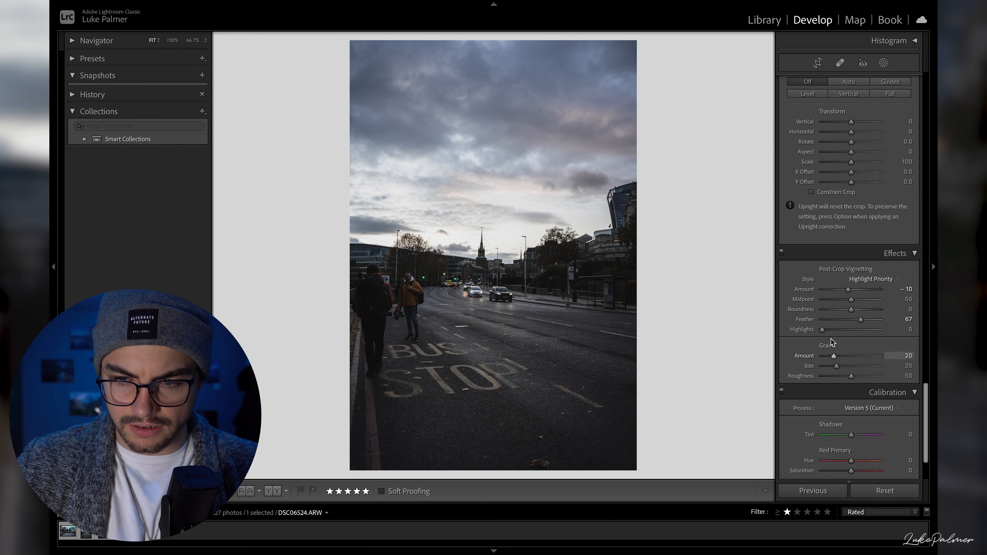
# - Compare the street photo before and after the edits
pyautogui.scroll(10, 833, 358)
pyautogui.scroll(5, 829, 280)
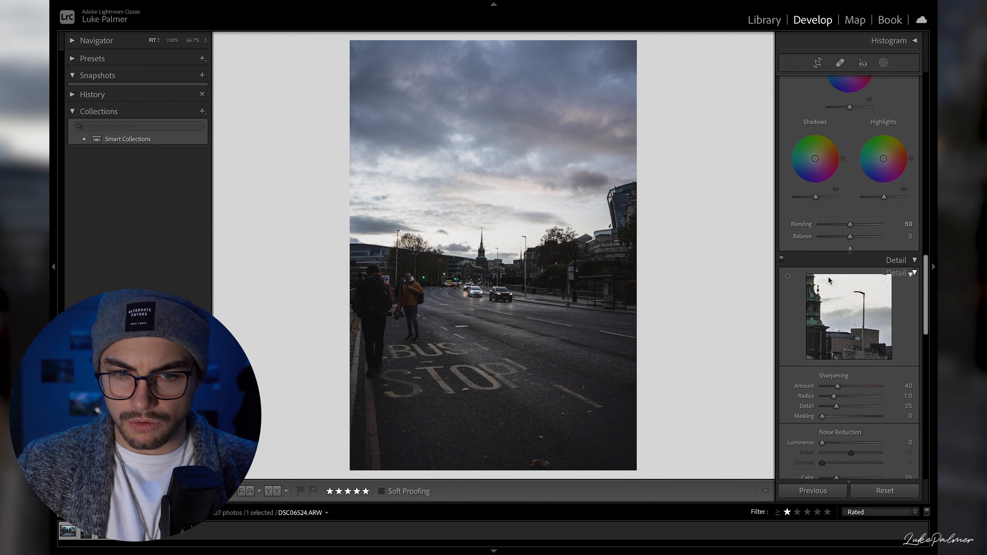
pyautogui.press('\\')
pyautogui.press('\\')
pyautogui.press('\\')
pyautogui.press('\\')
pyautogui.press('\\')
pyautogui.press('\\')
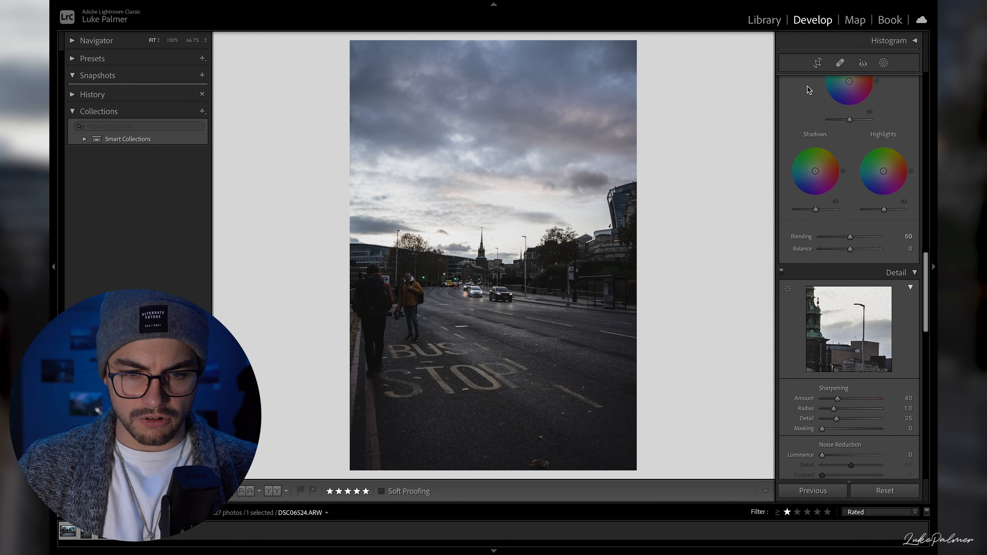
# - Colour grade the shadows slightly orange, the highlights slightly teal, and the midtones green with hue 103 and saturation 10
pyautogui.scroll(3, 832, 281)
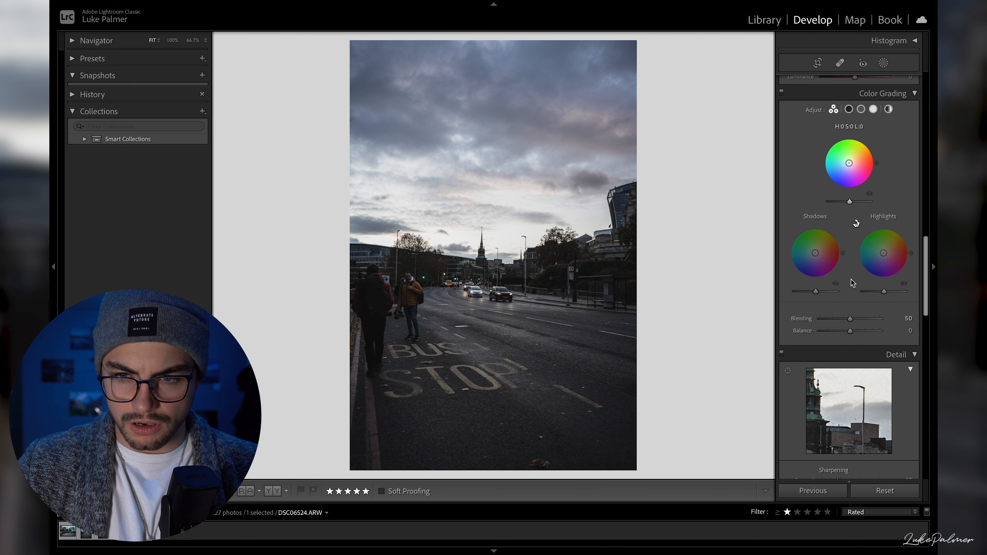
pyautogui.moveTo(815, 252); pyautogui.dragTo(812, 253)
pyautogui.moveTo(883, 254); pyautogui.dragTo(880, 252)
pyautogui.doubleClick(816, 253)
pyautogui.moveTo(816, 253)
pyautogui.mouseDown()
pyautogui.moveTo(806, 252)
pyautogui.moveTo(835, 257)
pyautogui.moveTo(816, 252)
pyautogui.mouseUp()
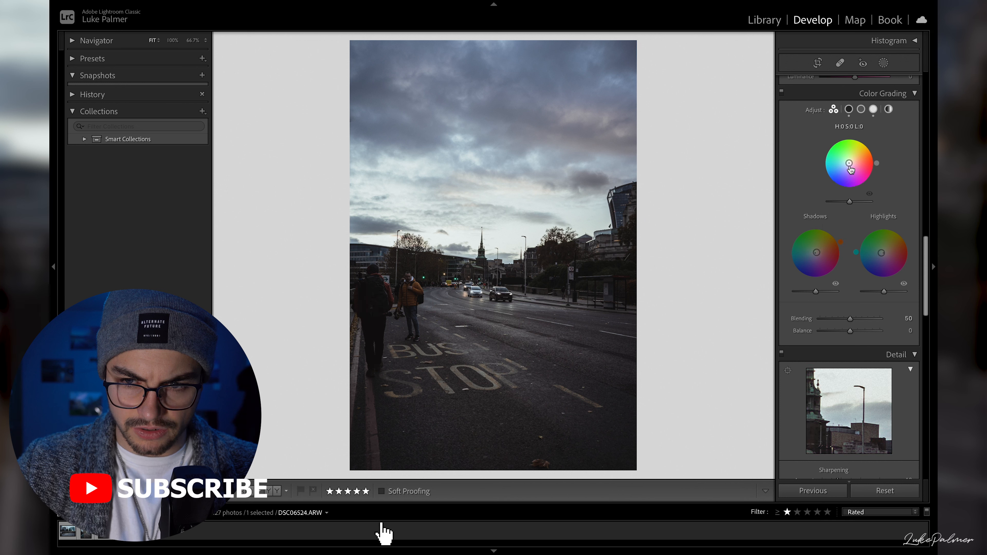
pyautogui.moveTo(851, 167); pyautogui.dragTo(848, 160)
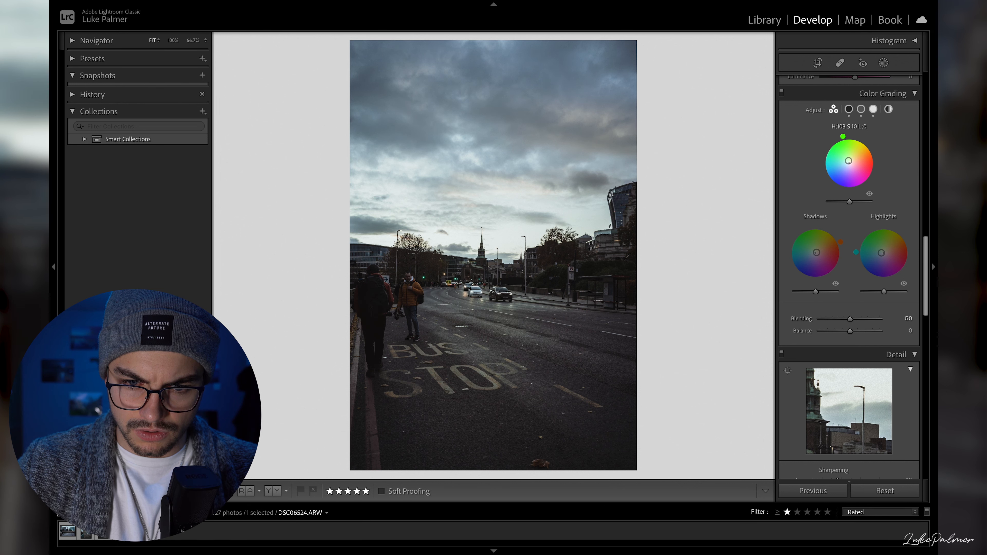
# - Set the street photo's exposure to +0.20
pyautogui.scroll(-4, 851, 300)
pyautogui.scroll(-6, 851, 299)
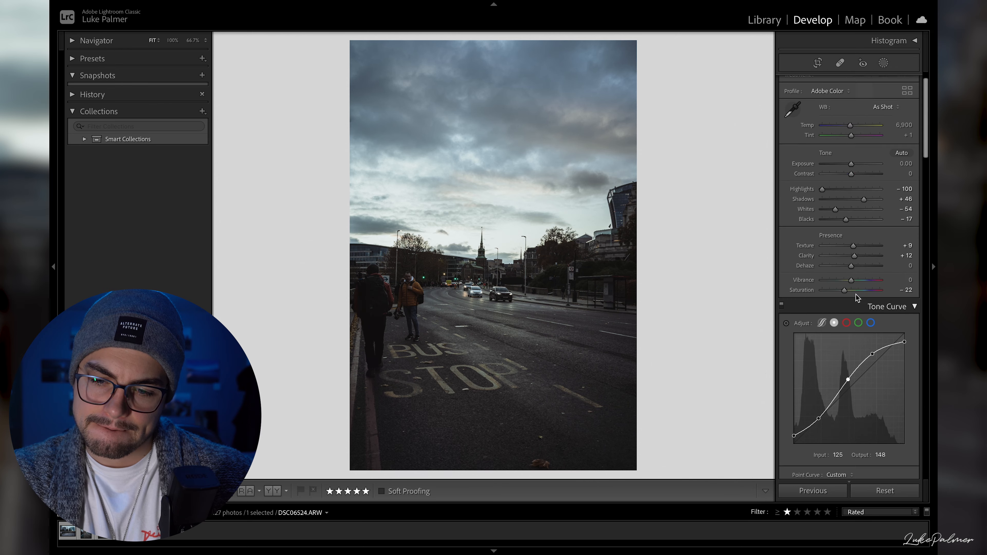
pyautogui.scroll(1, 857, 298)
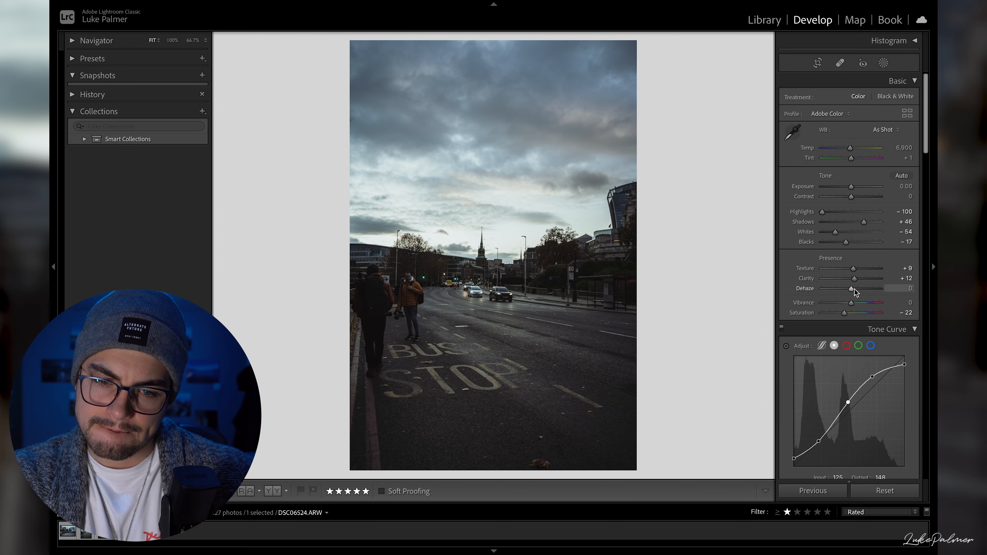
pyautogui.click(905, 186)
pyautogui.write('0.3')
pyautogui.press('Return')
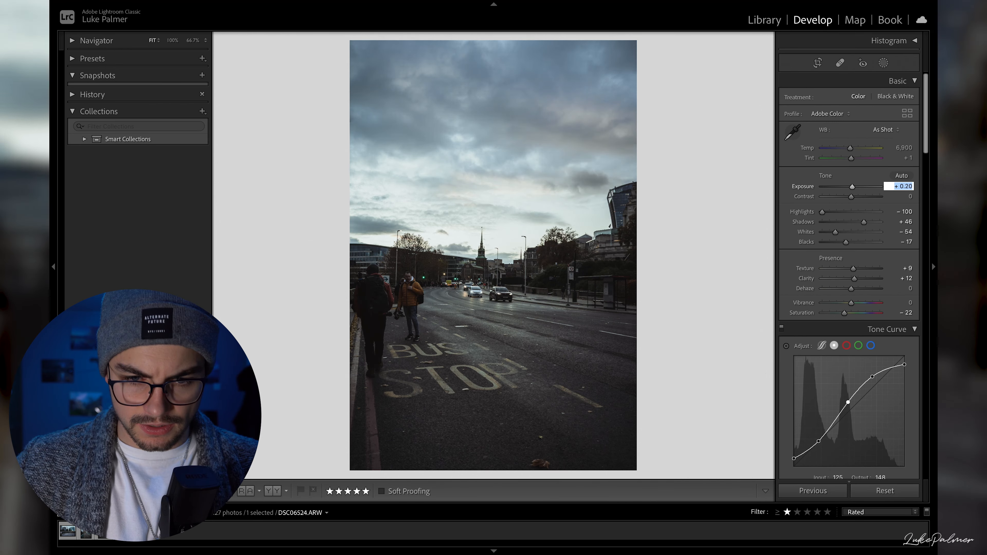
pyautogui.write('0.2')
pyautogui.press('Return')
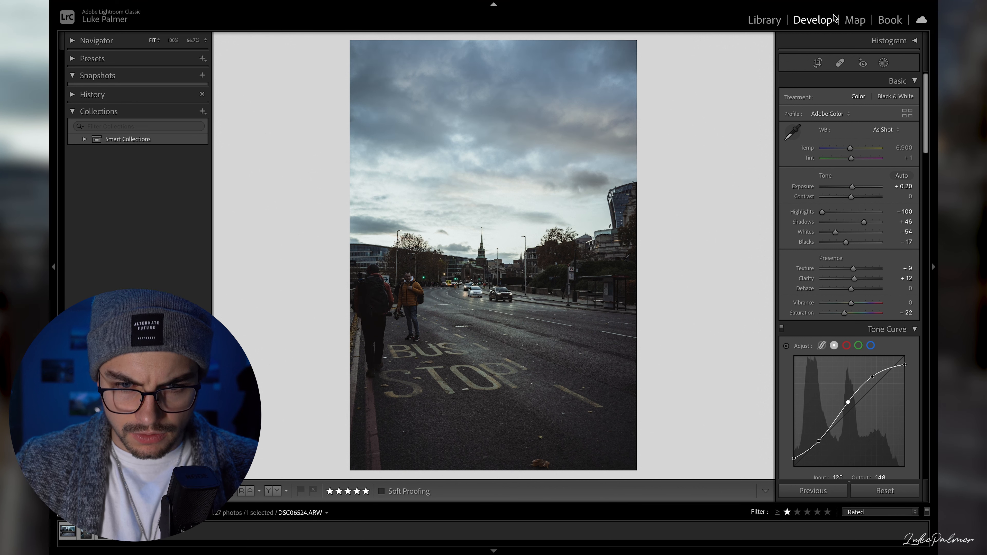
# - Create a mask of the sky with automatic sky selection and toggle the mask's colour overlay
pyautogui.click(884, 63)
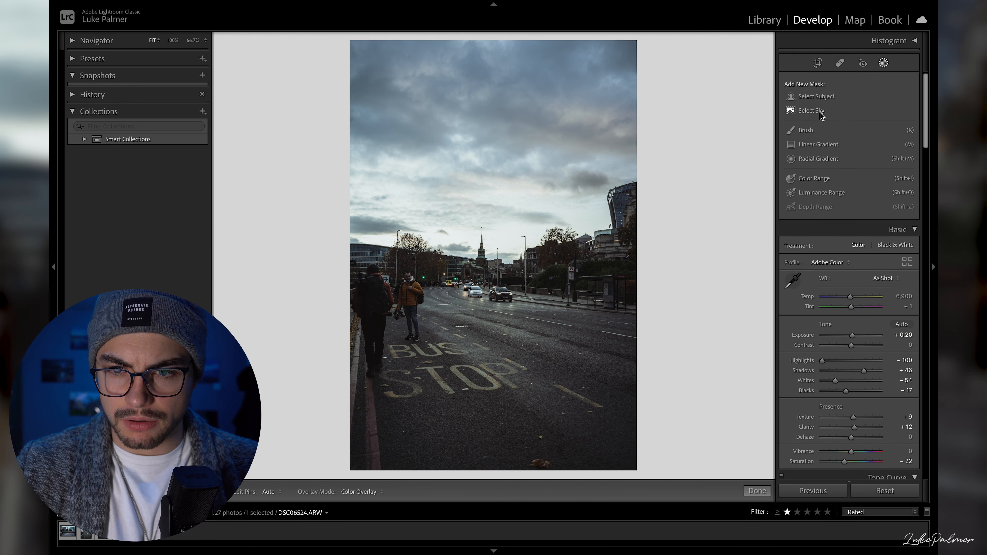
pyautogui.click(821, 114)
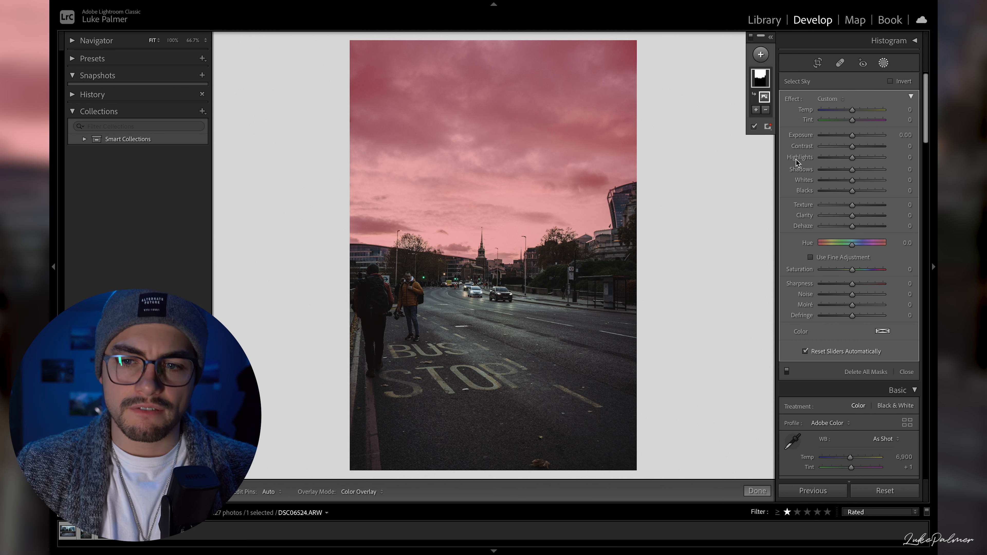
pyautogui.press('i')
pyautogui.press('i')
pyautogui.press('9')
pyautogui.press('i')
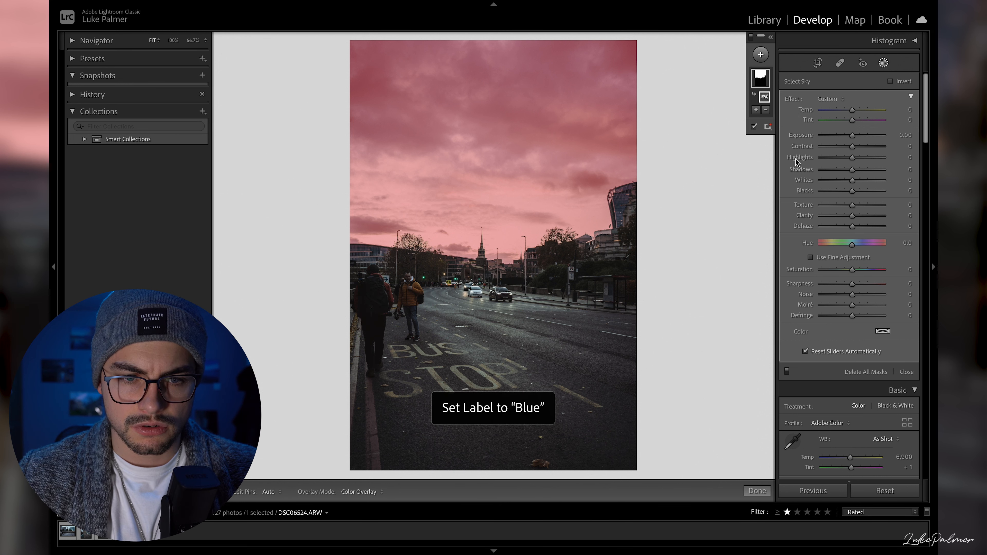
pyautogui.press('o')
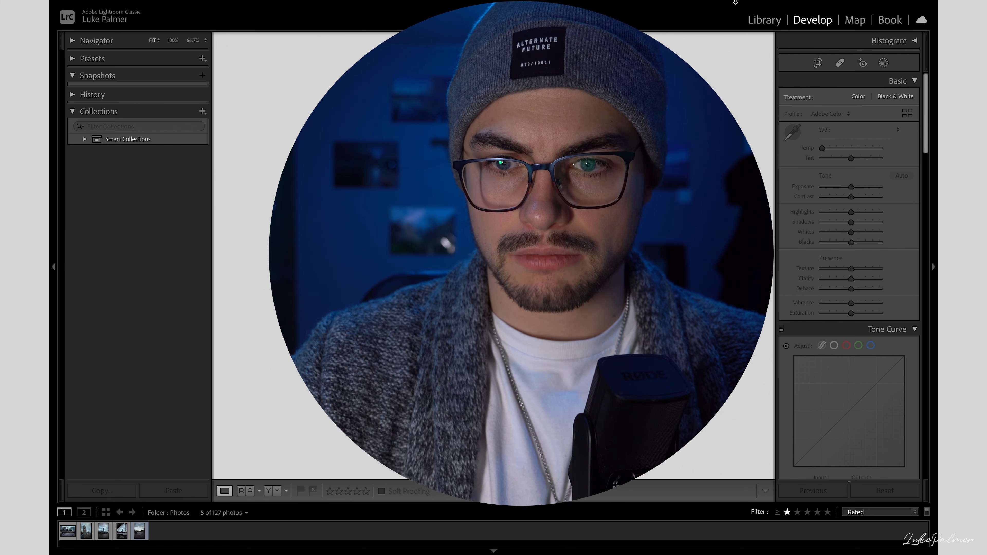
pyautogui.moveTo(734, 3)
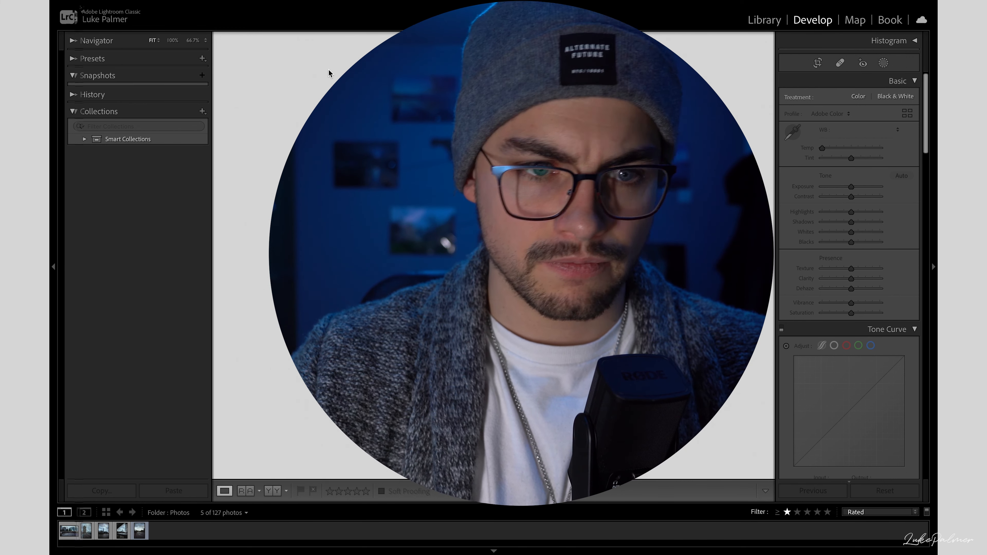
pyautogui.click(109, 6)
pyautogui.click(121, 151)
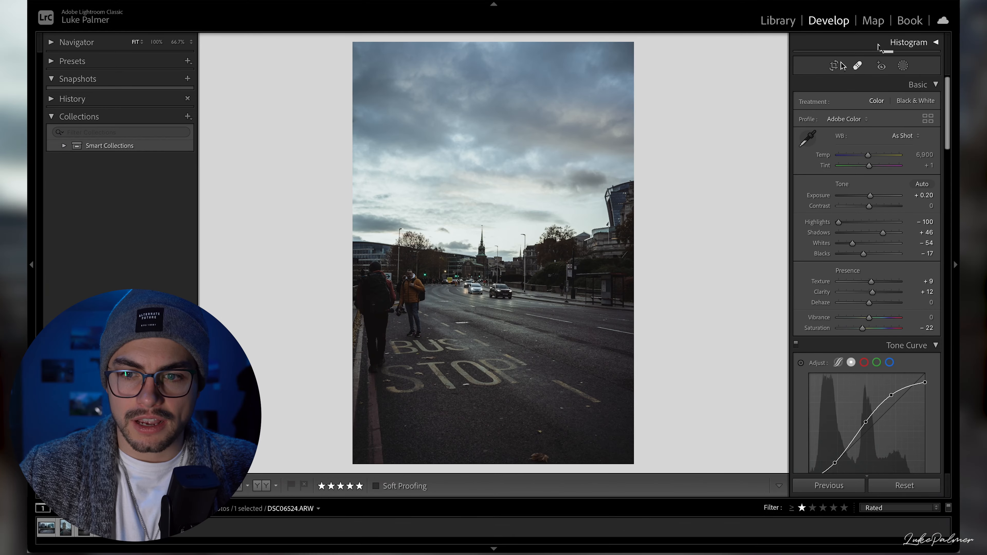
# - Reselect the sky mask with its overlay hidden, and set its exposure to −0.41, highlights to −75, shadows to −53 and clarity to 18
pyautogui.click(902, 65)
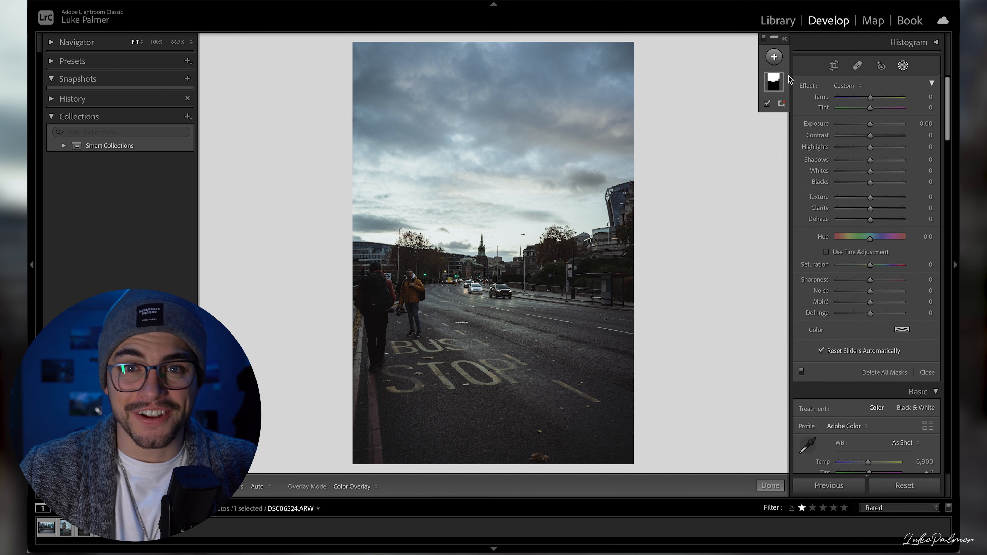
pyautogui.click(773, 82)
pyautogui.press('o')
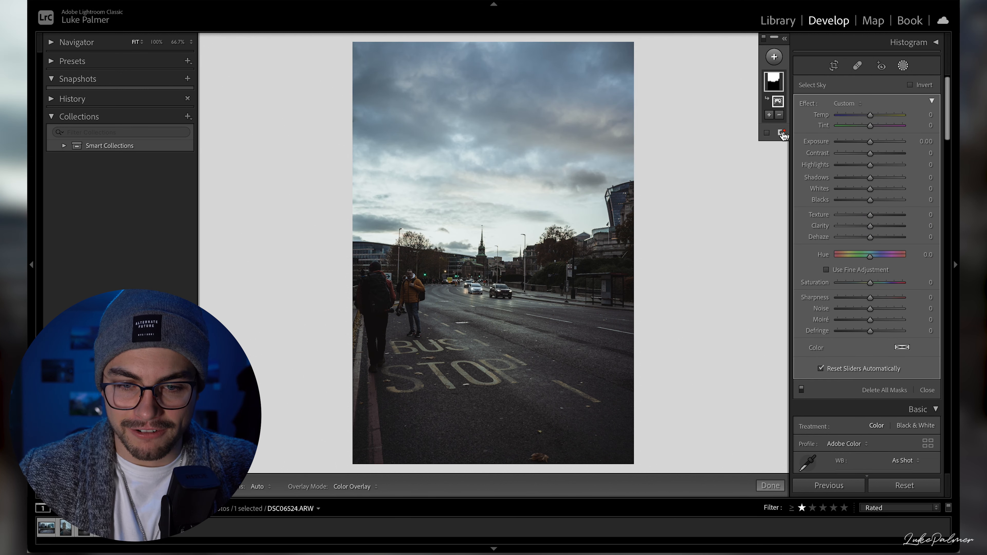
pyautogui.press('o')
pyautogui.press('o')
pyautogui.moveTo(853, 166); pyautogui.dragTo(868, 142)
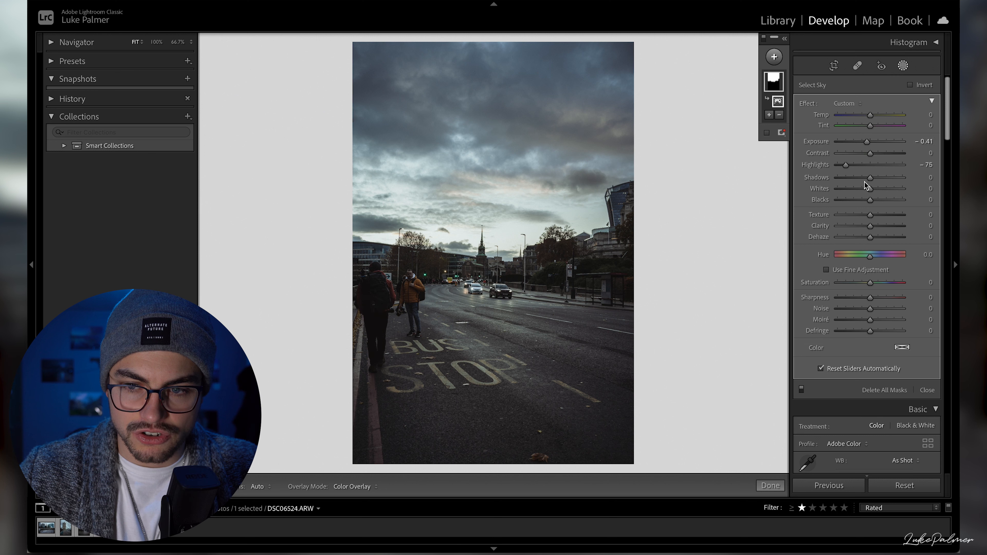
pyautogui.moveTo(869, 184); pyautogui.dragTo(852, 186)
pyautogui.moveTo(870, 226); pyautogui.dragTo(876, 226)
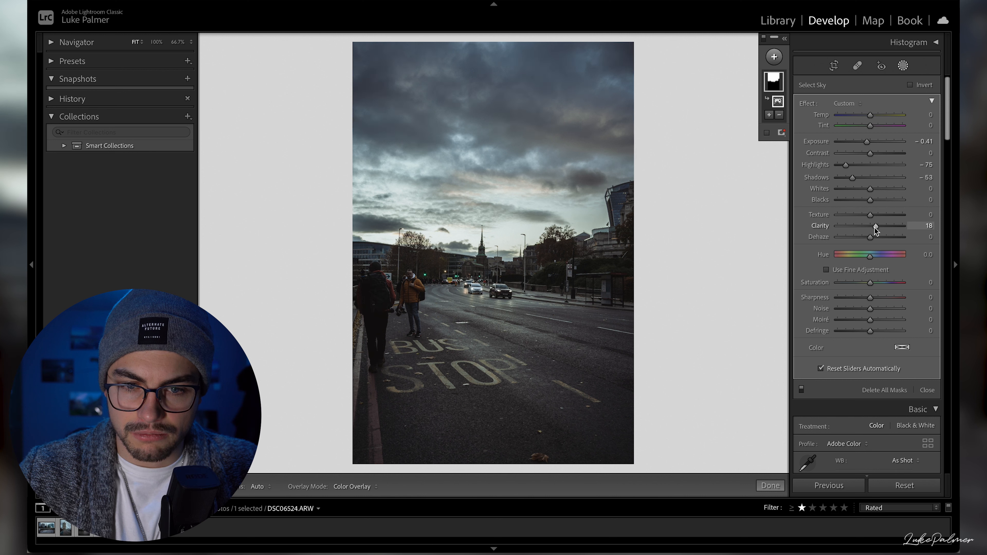
# - Set the sky mask's saturation to 19
pyautogui.moveTo(871, 283)
pyautogui.mouseDown()
pyautogui.moveTo(859, 283)
pyautogui.moveTo(876, 283)
pyautogui.mouseUp()
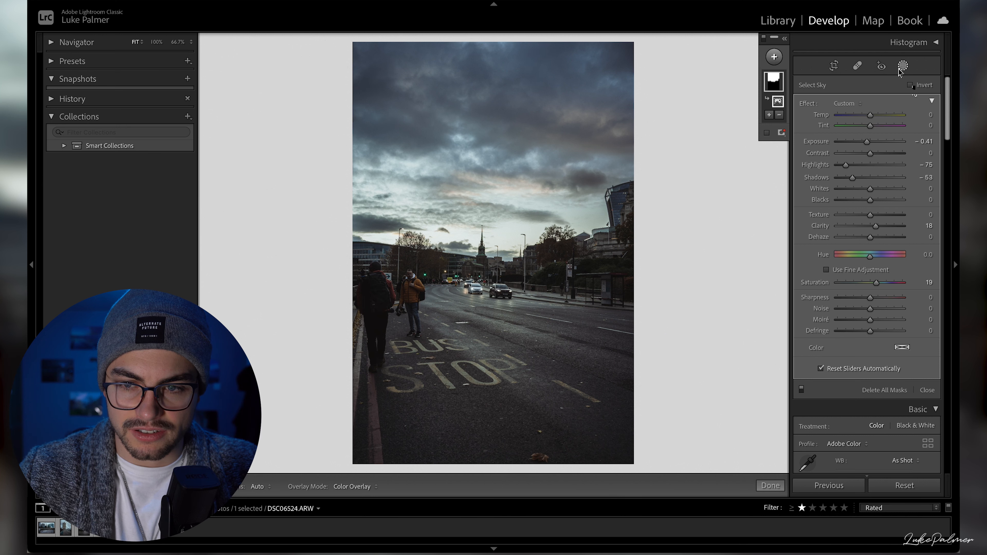
pyautogui.click(910, 85)
pyautogui.press('o')
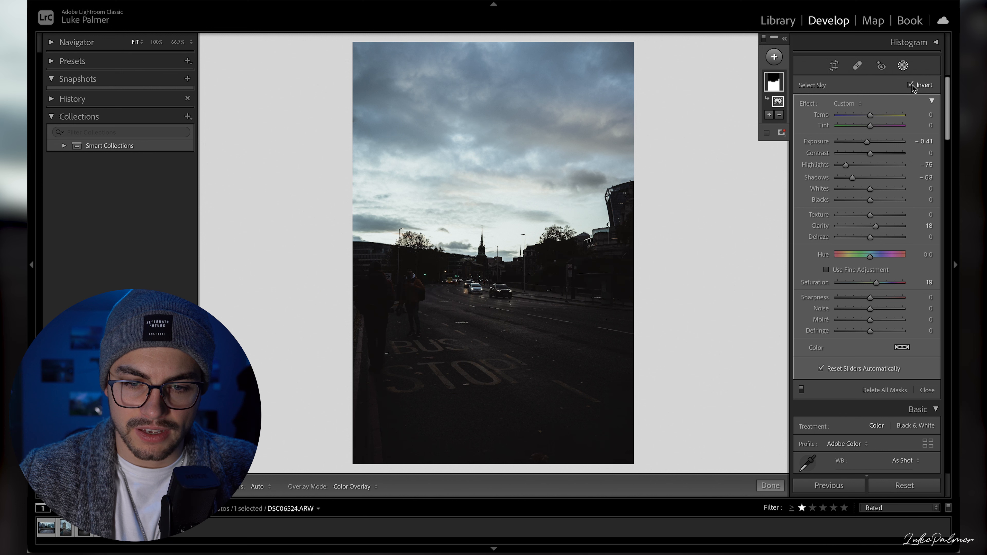
pyautogui.click(910, 85)
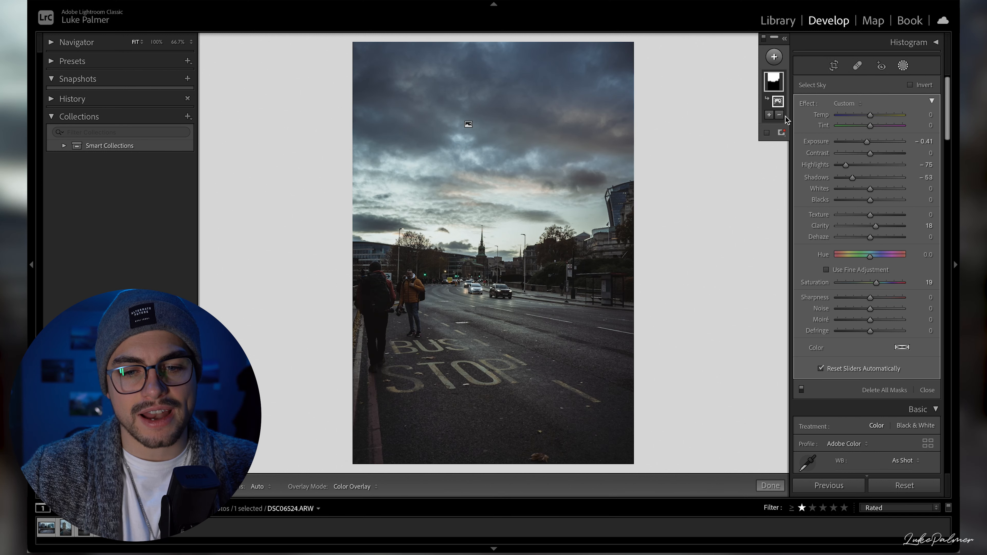
# - Duplicate the sky mask and invert the copy to cover the street, with its adjustments reset to zero
pyautogui.rightClick(775, 82)
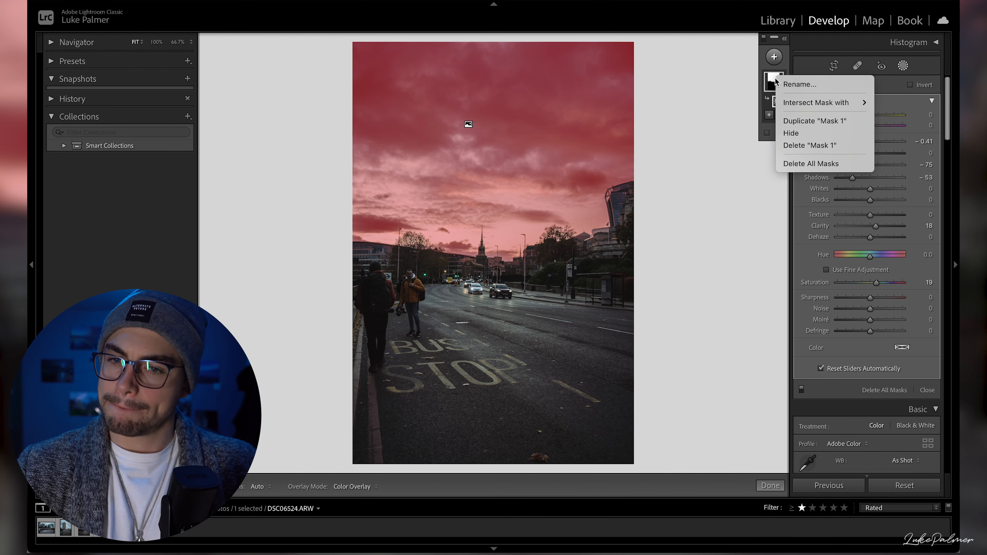
pyautogui.click(800, 119)
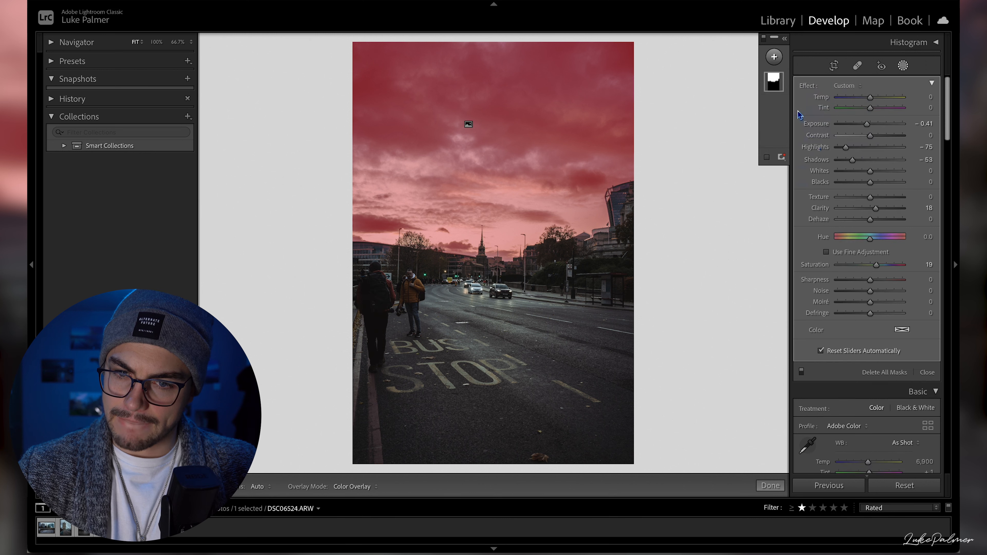
pyautogui.click(910, 85)
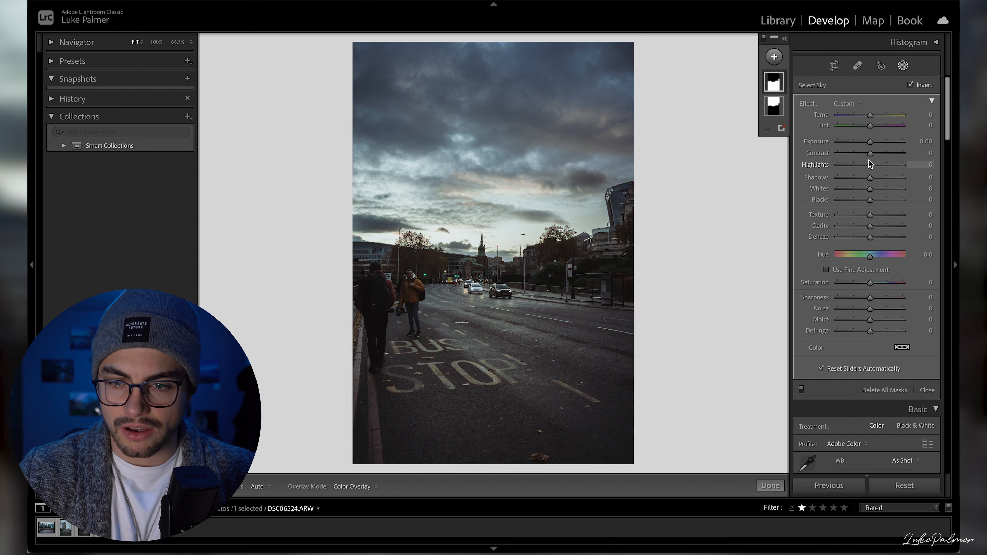
# - Set the inverted mask's exposure to 0.30, contrast to −11, highlights to 39, shadows to −1, blacks to −12 and sharpness to 15, and close masking
pyautogui.moveTo(870, 167)
pyautogui.mouseDown()
pyautogui.moveTo(891, 175)
pyautogui.moveTo(857, 156)
pyautogui.moveTo(869, 159)
pyautogui.moveTo(870, 184)
pyautogui.mouseUp()
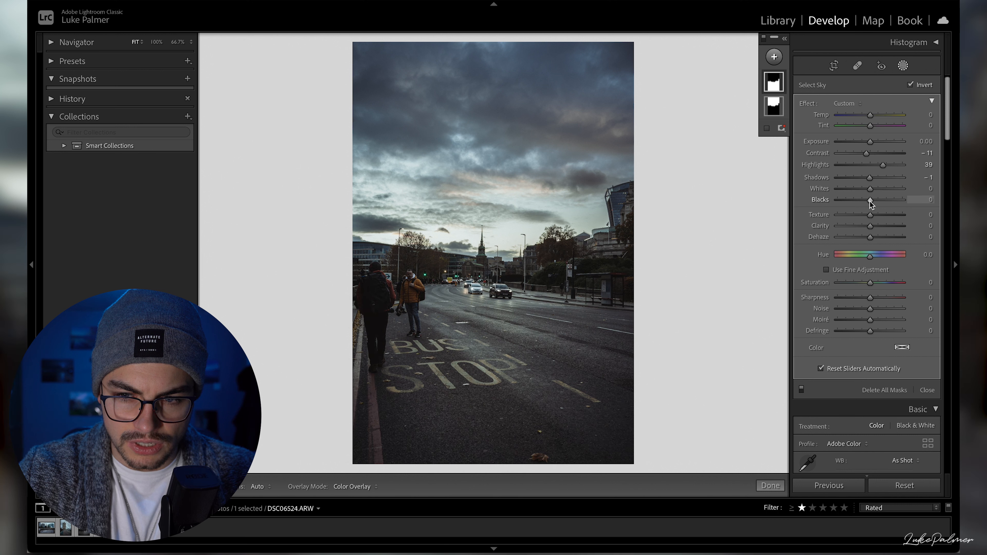
pyautogui.moveTo(869, 200); pyautogui.dragTo(866, 199)
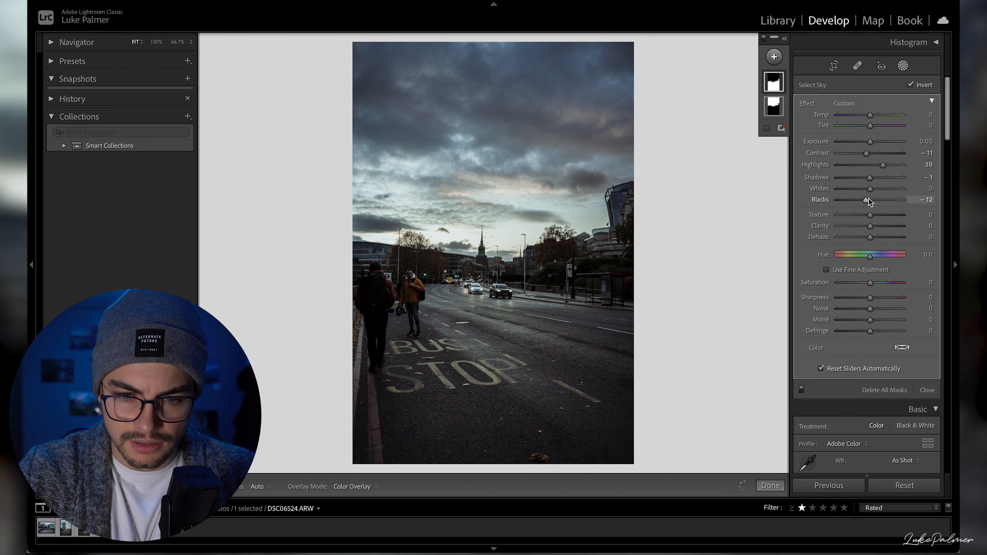
pyautogui.click(921, 141)
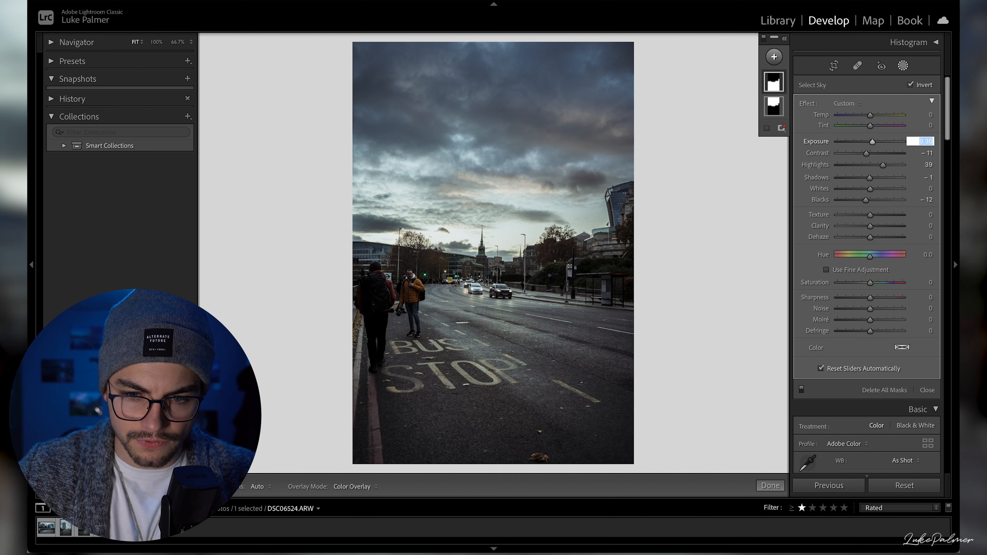
pyautogui.click(875, 301)
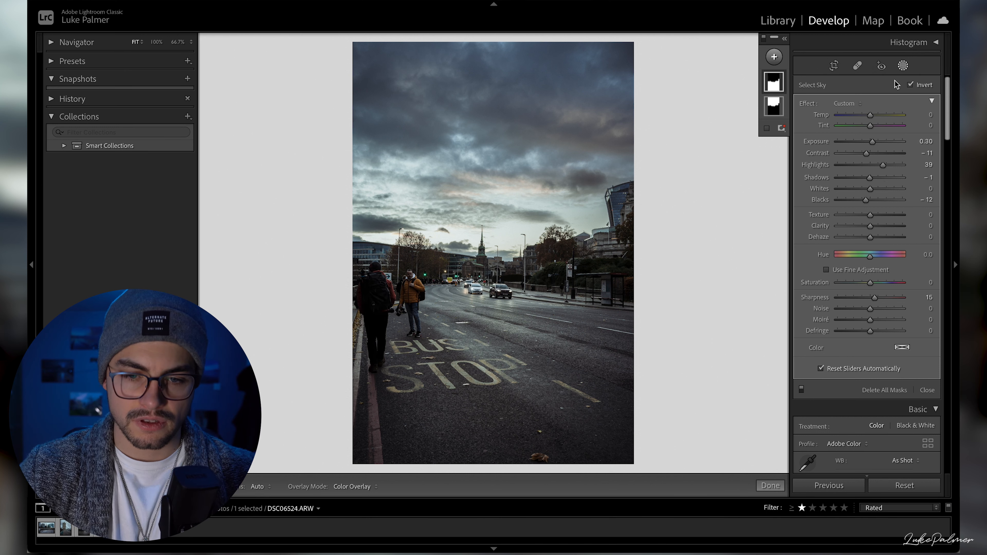
pyautogui.click(902, 65)
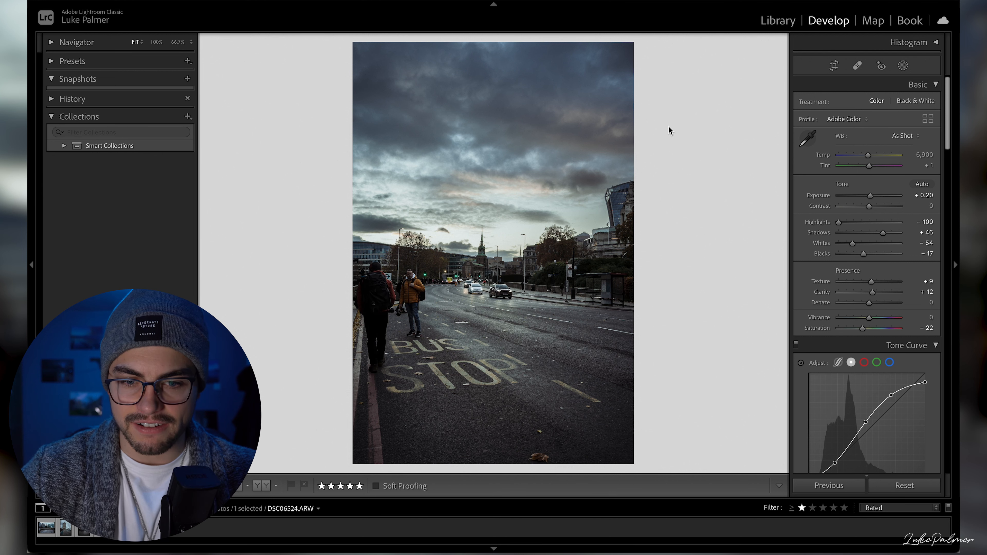
# - Compare the street photo with an earlier edit in its history, and return to the latest sharpness adjustment state
pyautogui.click(72, 98)
pyautogui.scroll(-5, 116, 175)
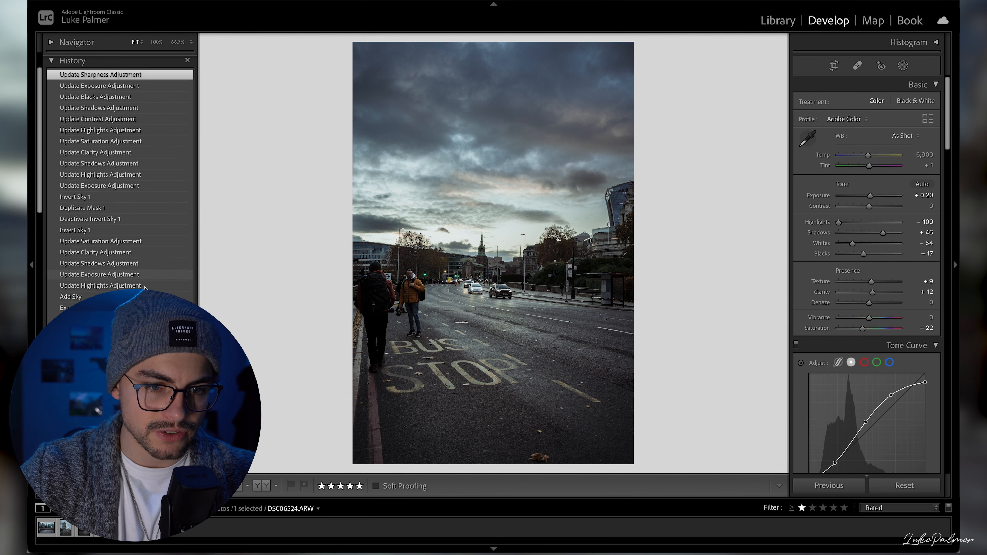
pyautogui.scroll(-10, 117, 182)
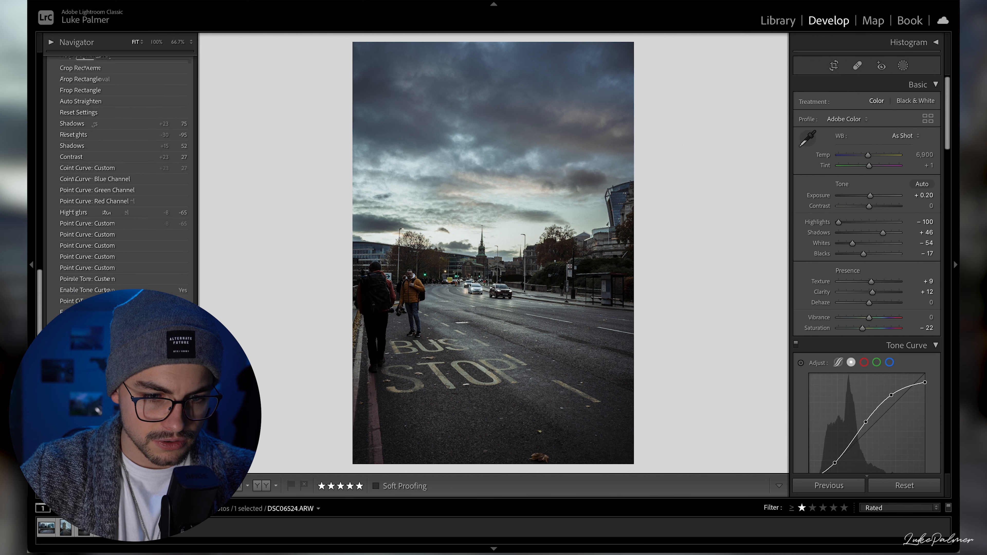
pyautogui.scroll(-5, 117, 182)
pyautogui.scroll(7, 116, 183)
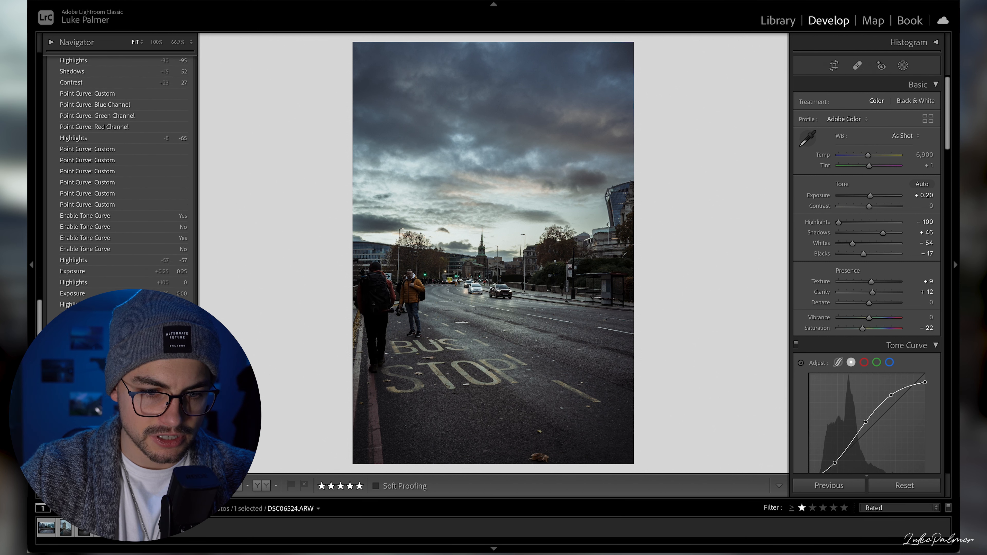
pyautogui.scroll(-3, 117, 183)
pyautogui.click(97, 331)
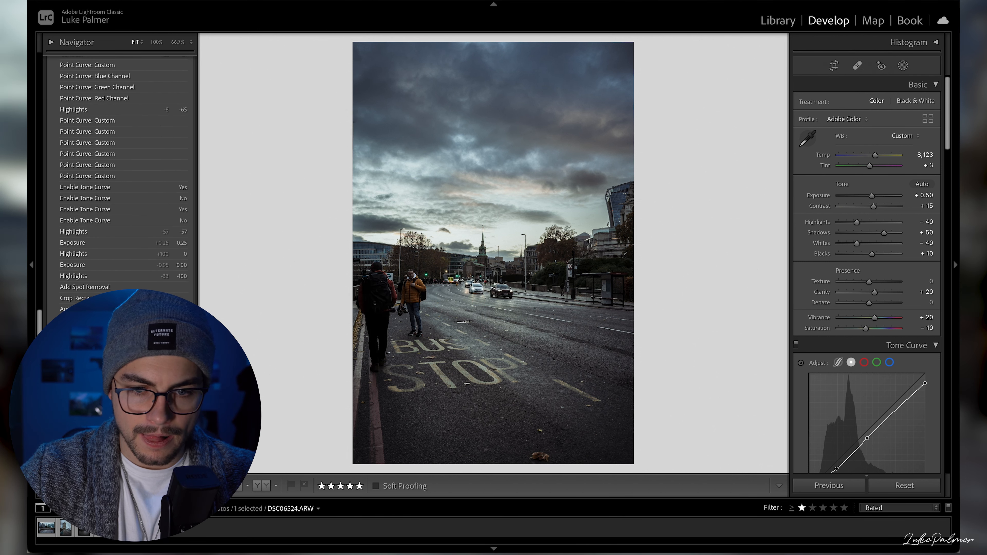
pyautogui.scroll(12, 96, 160)
pyautogui.scroll(10, 97, 161)
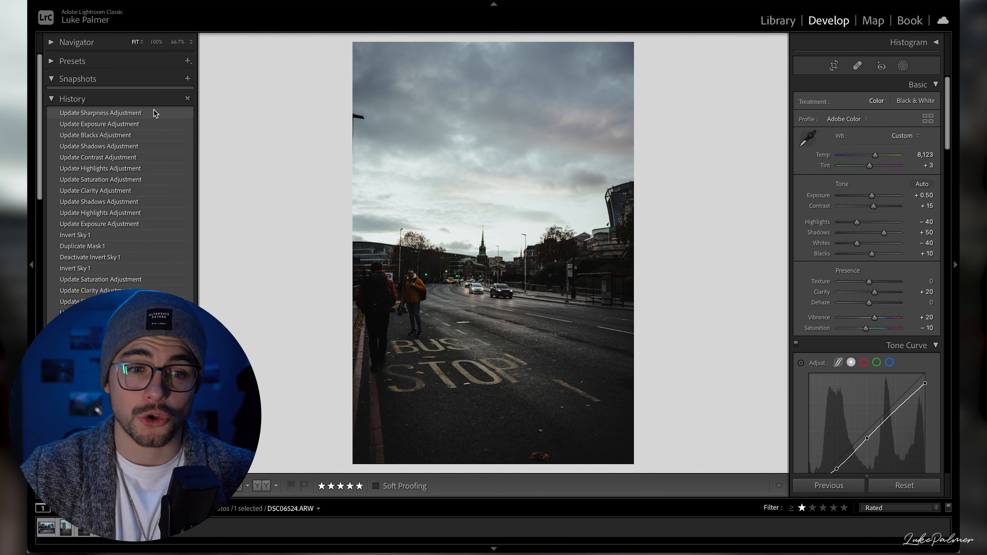
pyautogui.click(153, 112)
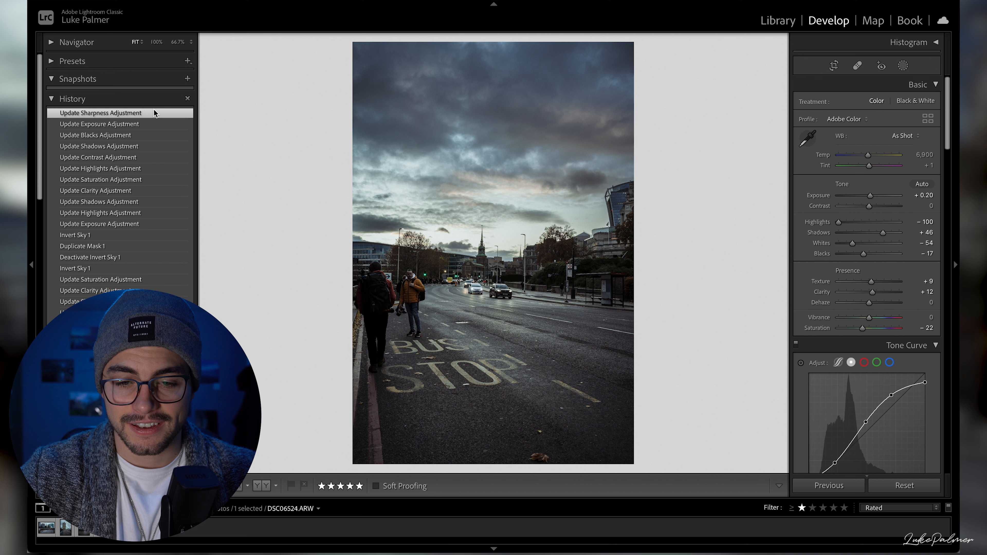
pyautogui.click(62, 99)
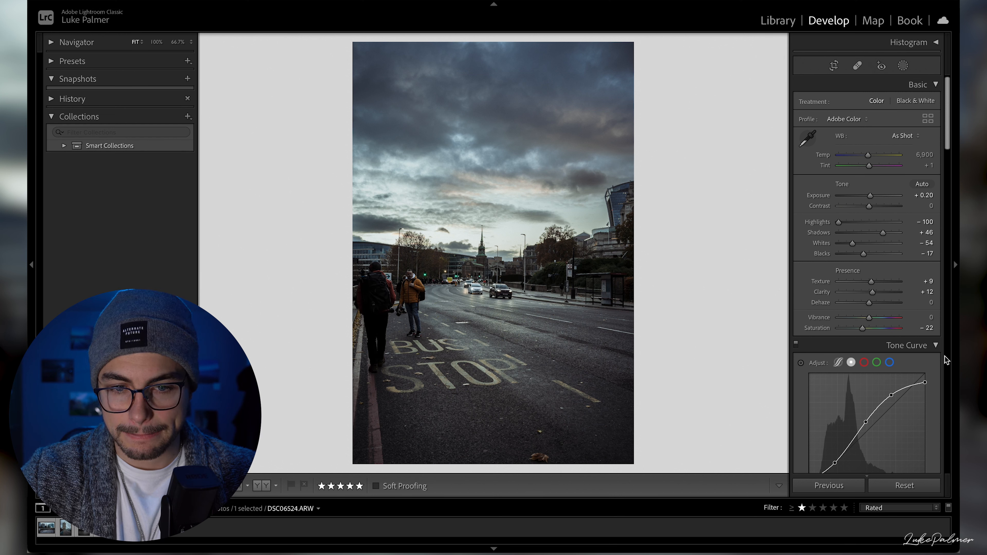
# - Show the street photo's unedited before version to compare it with the finished edit
pyautogui.scroll(-2, 871, 323)
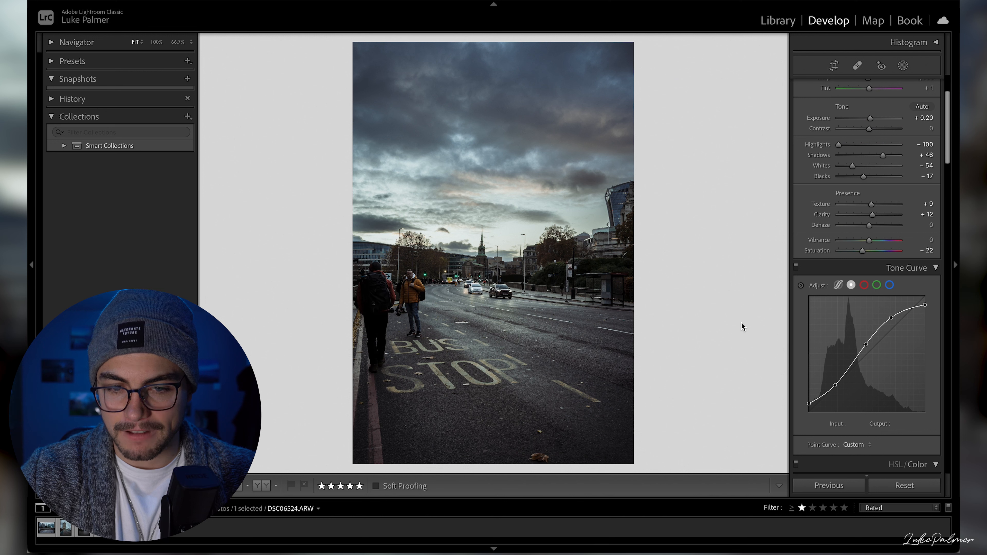
pyautogui.press('\\')
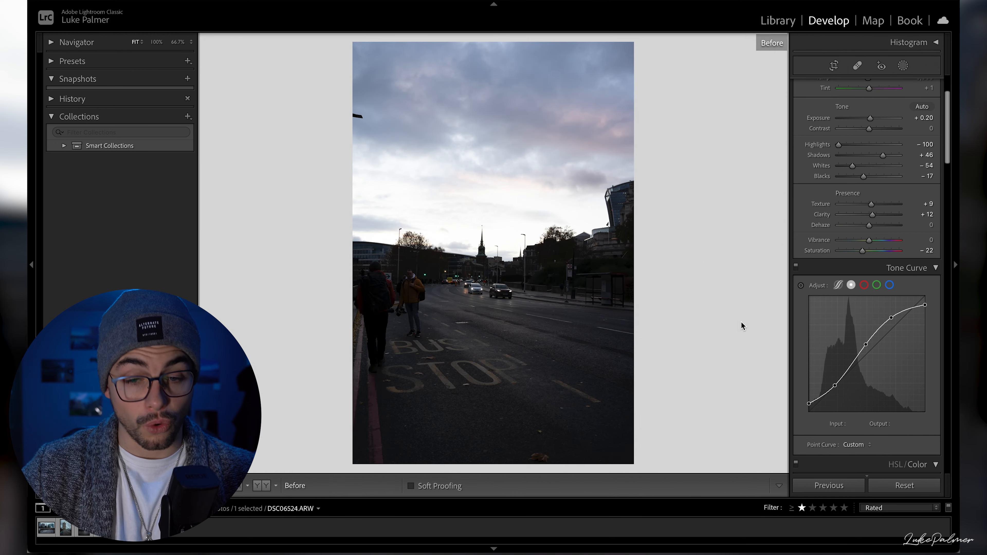